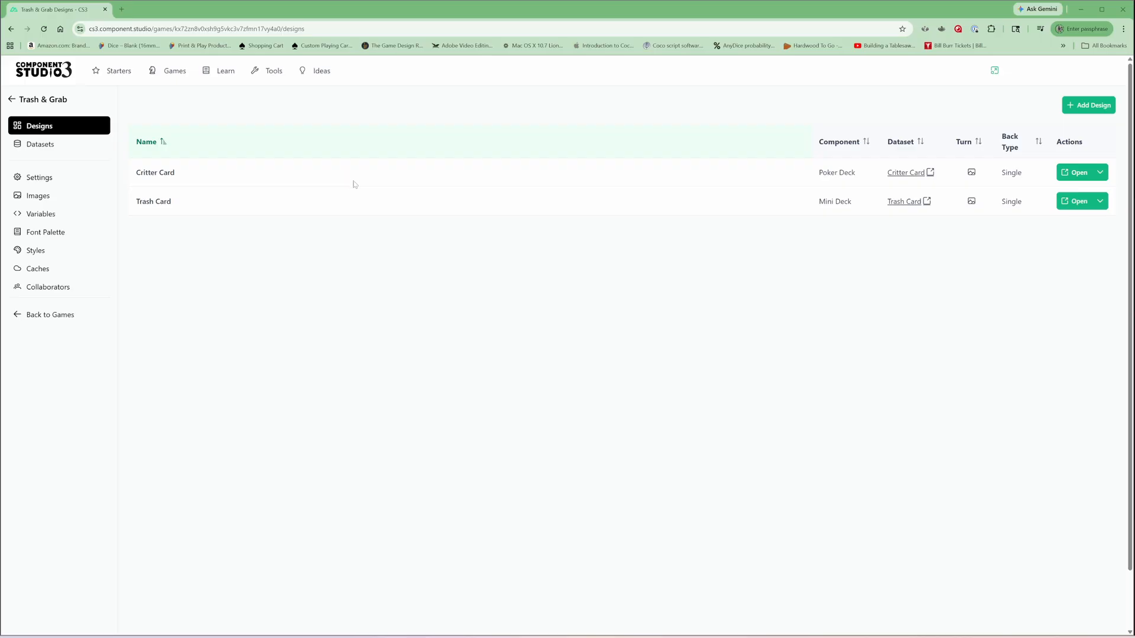
Create a design named Receptacle Card using the Poker Deck component, a new dataset and a single back type
click(1073, 107)
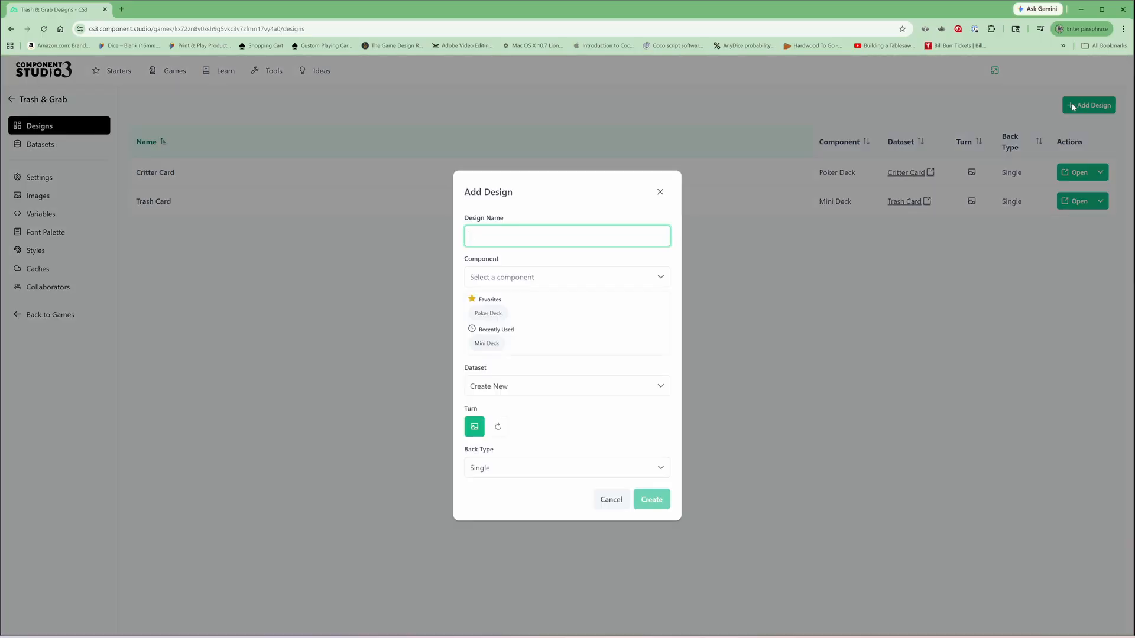
text(e)
key(BackSpace)
text(Receptacle Card)
click(661, 278)
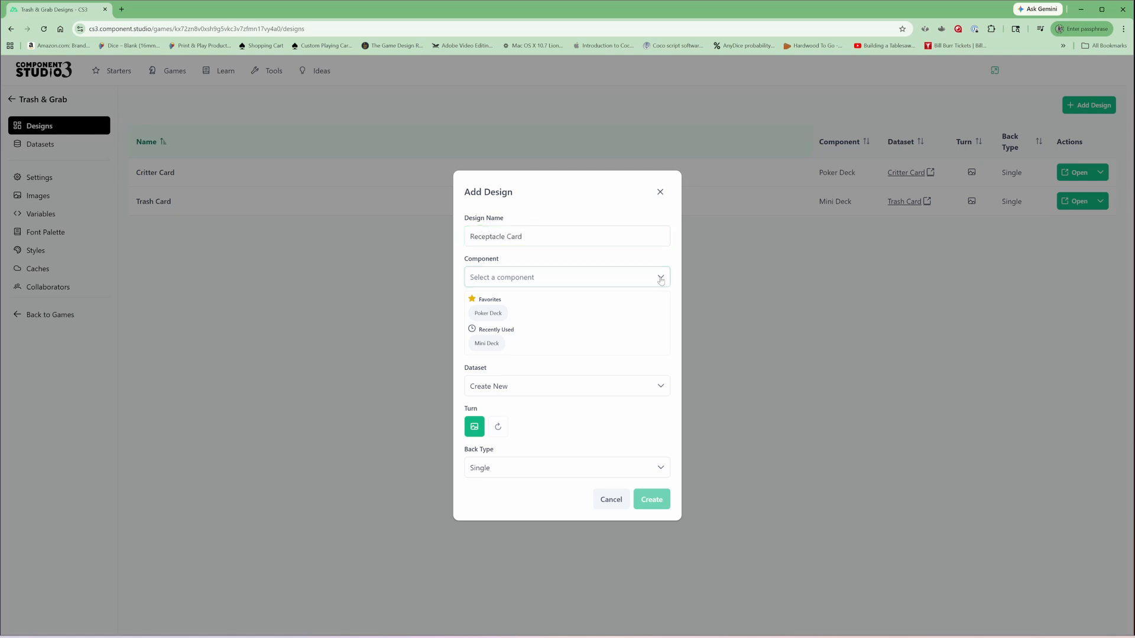
click(515, 358)
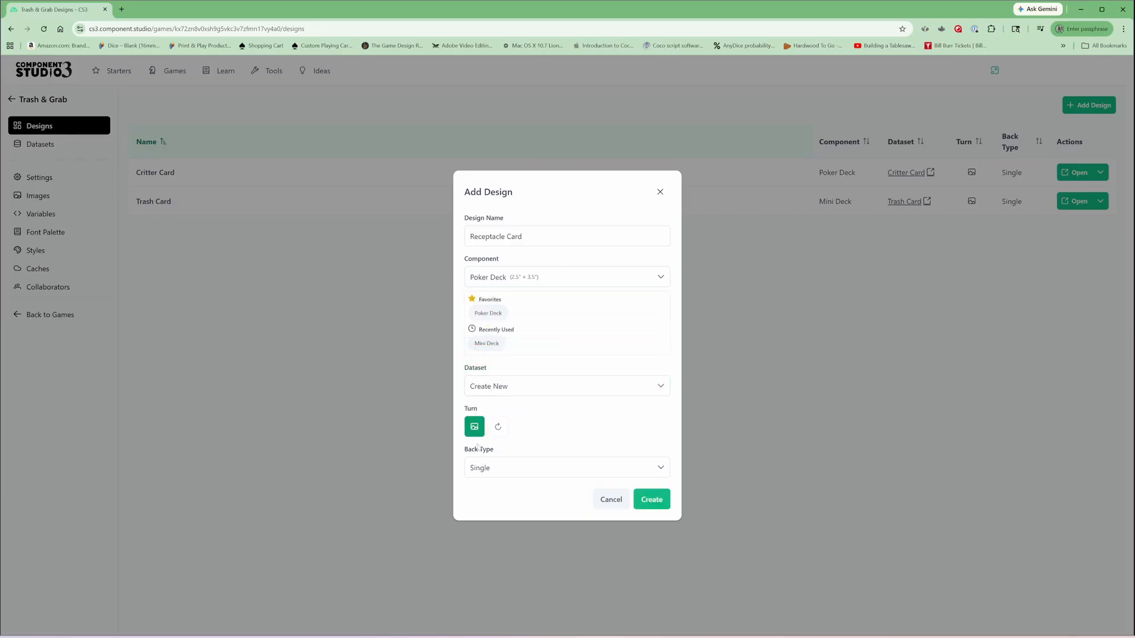
click(652, 500)
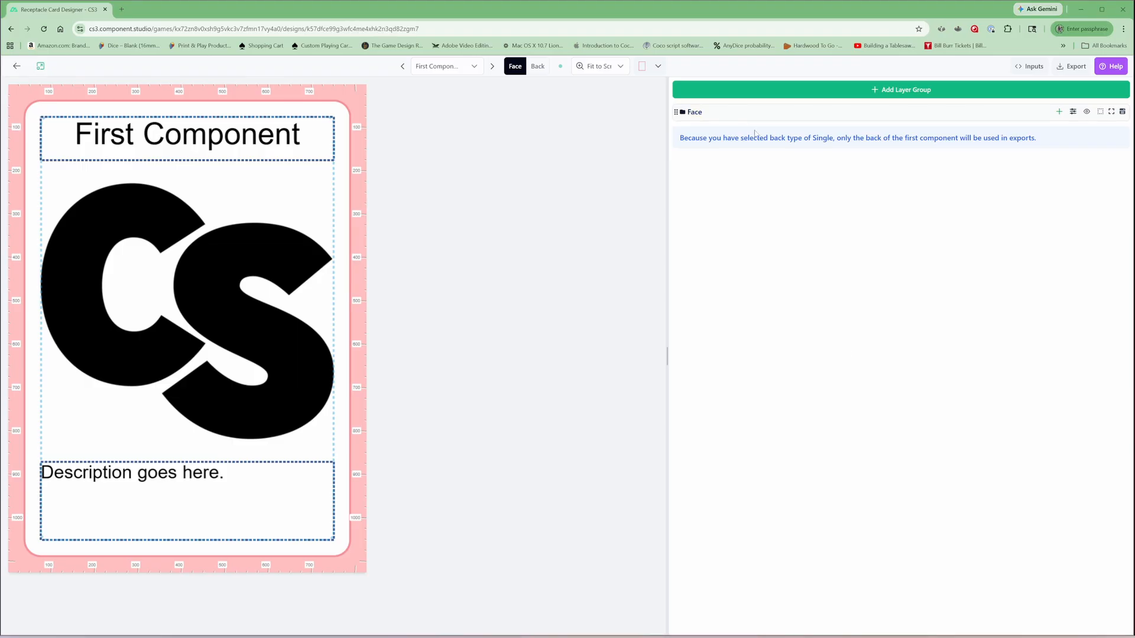
Set the Face group's Image layer to the Receptacle_FaceA picture from the Receptacles folder
click(696, 113)
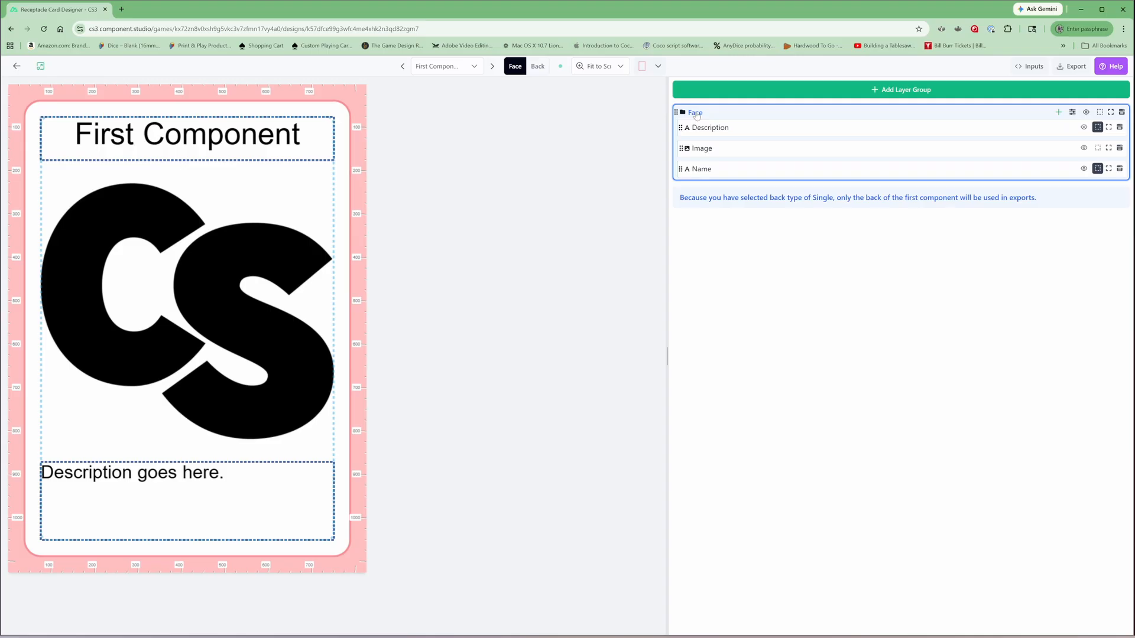
click(703, 149)
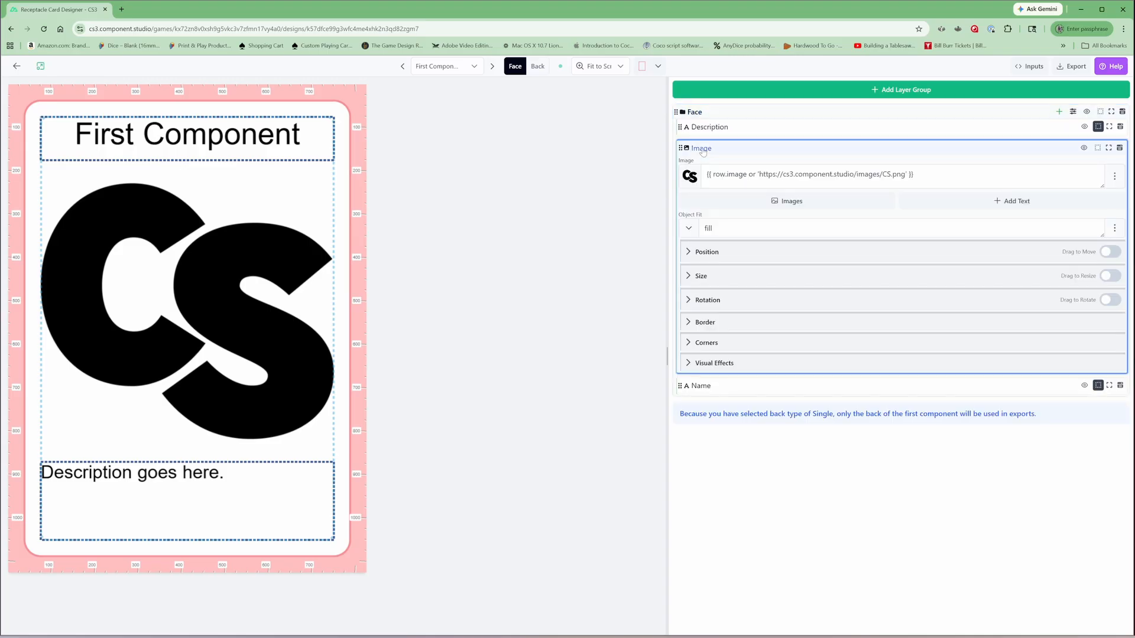
click(1115, 176)
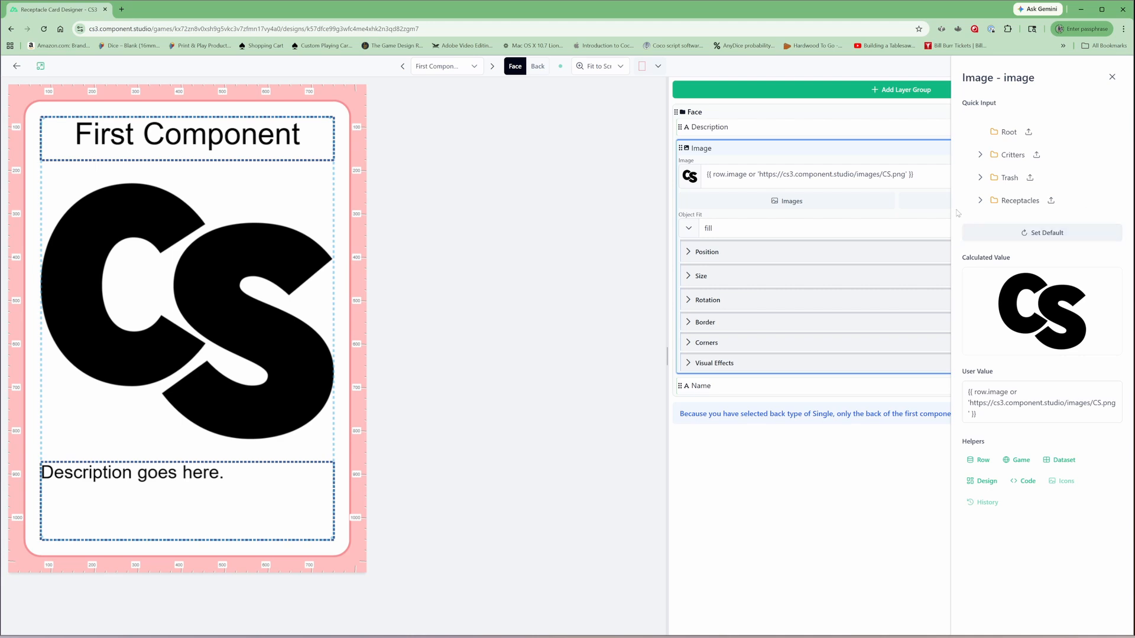
click(980, 201)
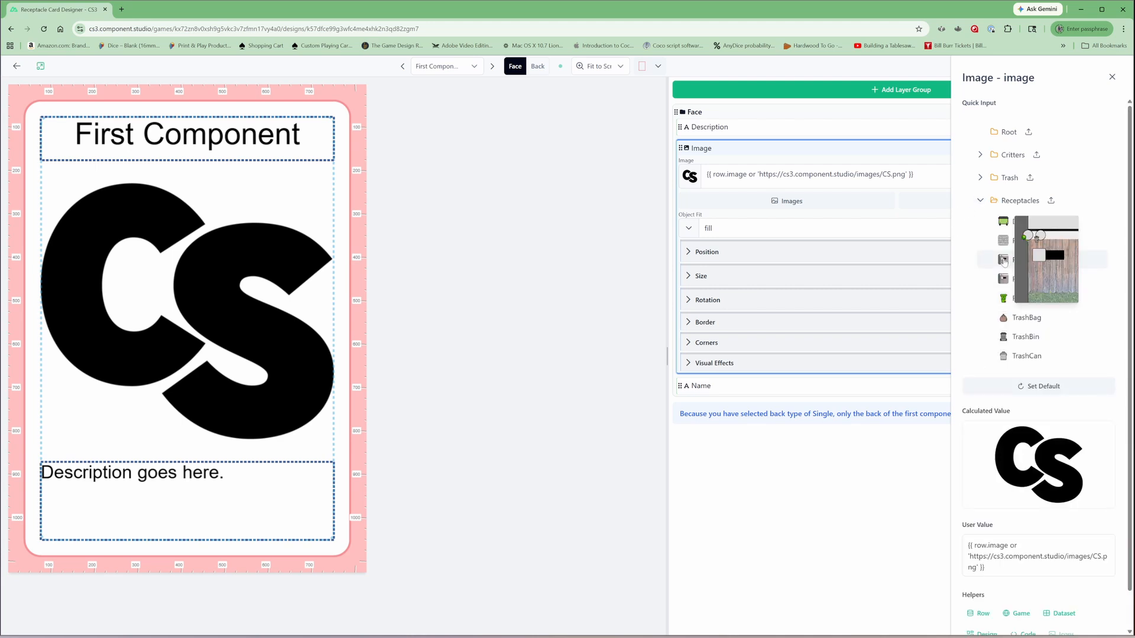
click(1004, 262)
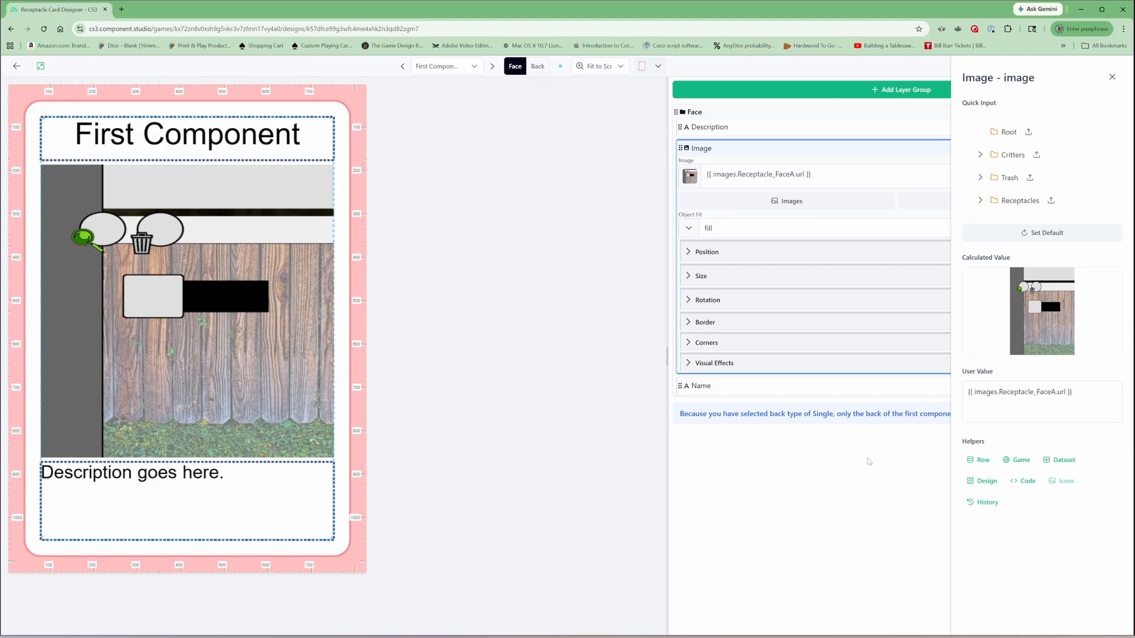
click(869, 462)
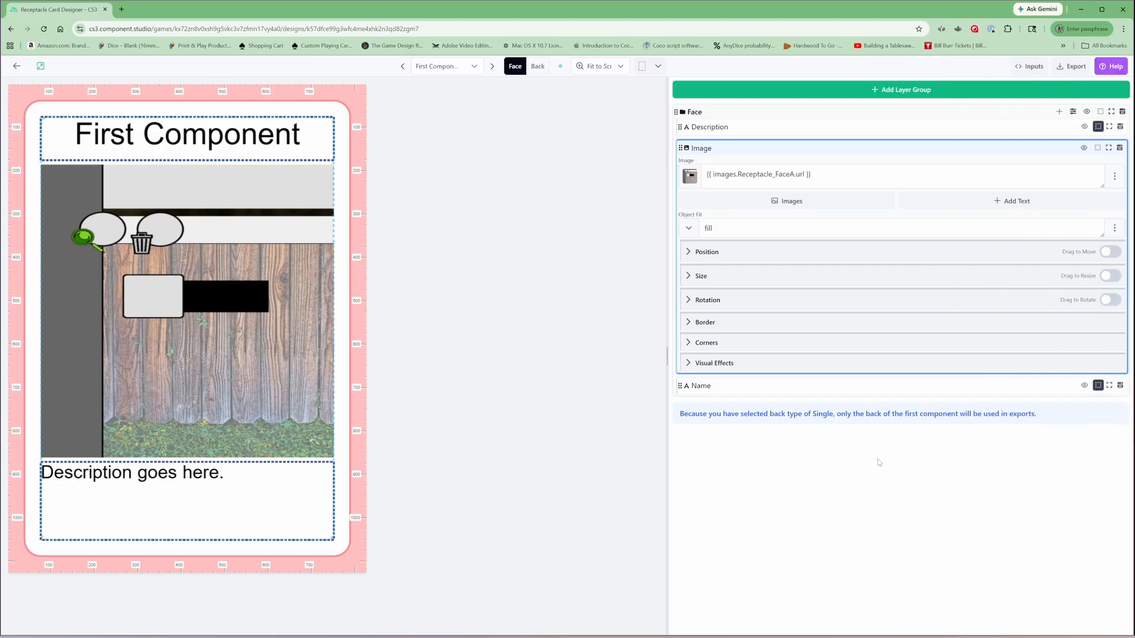
Move the Image layer below the Name layer in the Face group and set its object fit to None
drag(680, 148, 680, 400)
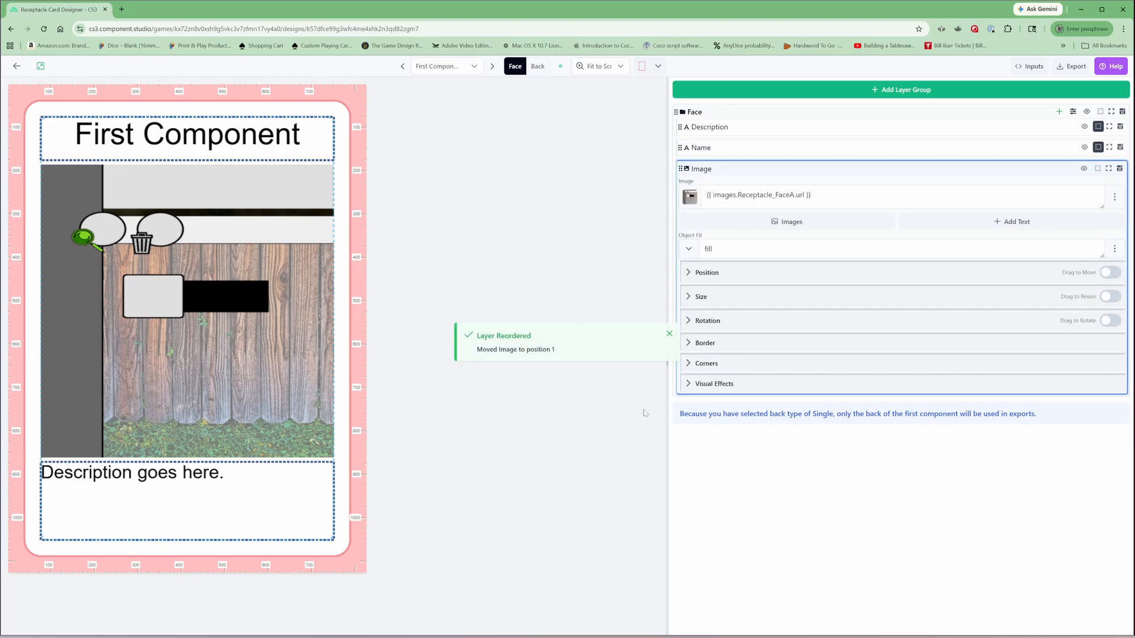
click(688, 248)
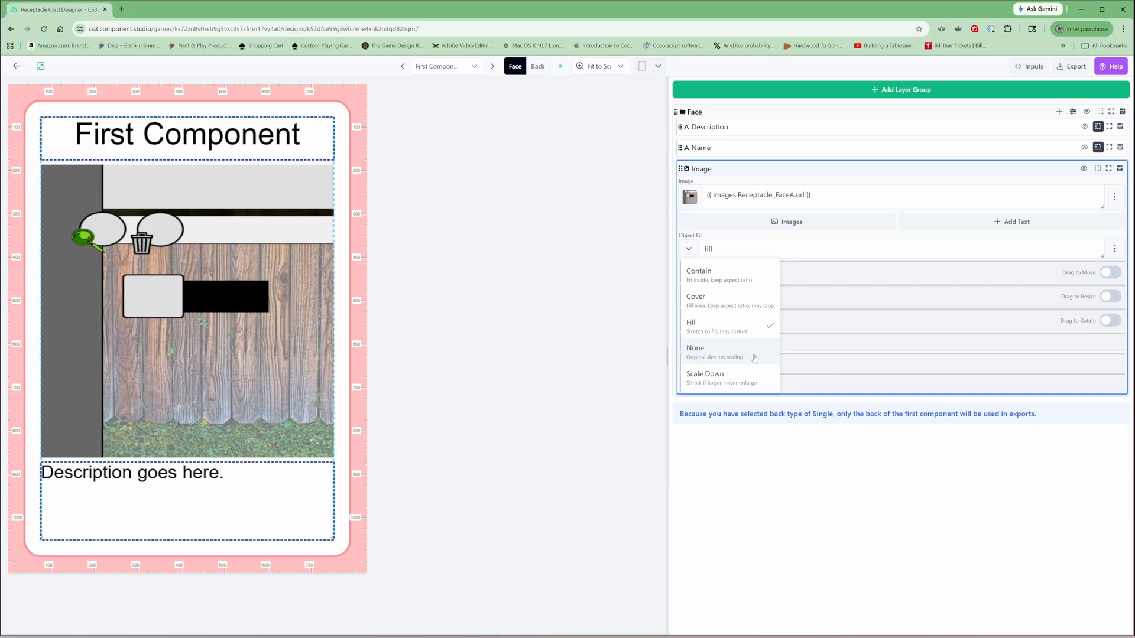
click(698, 353)
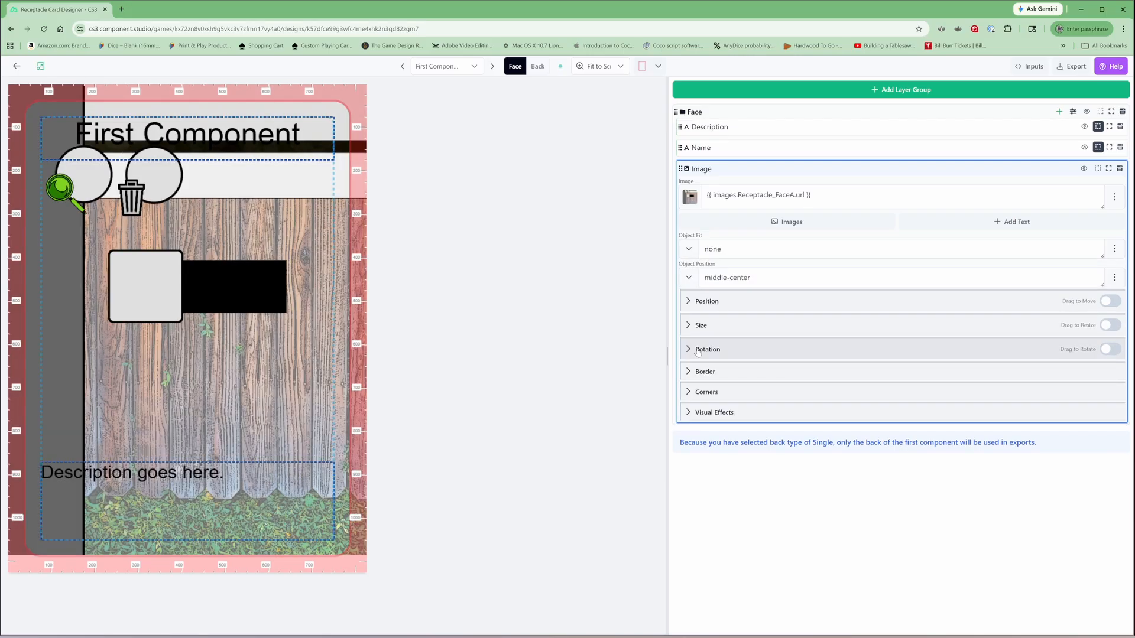
Center the Image layer on the full design
click(688, 302)
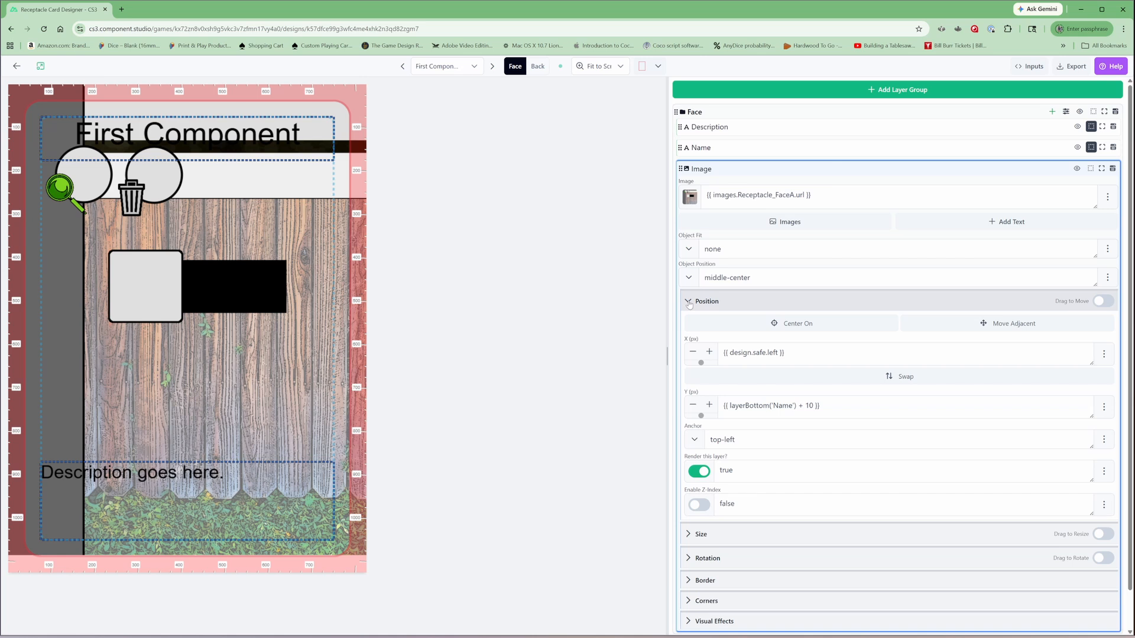
click(839, 326)
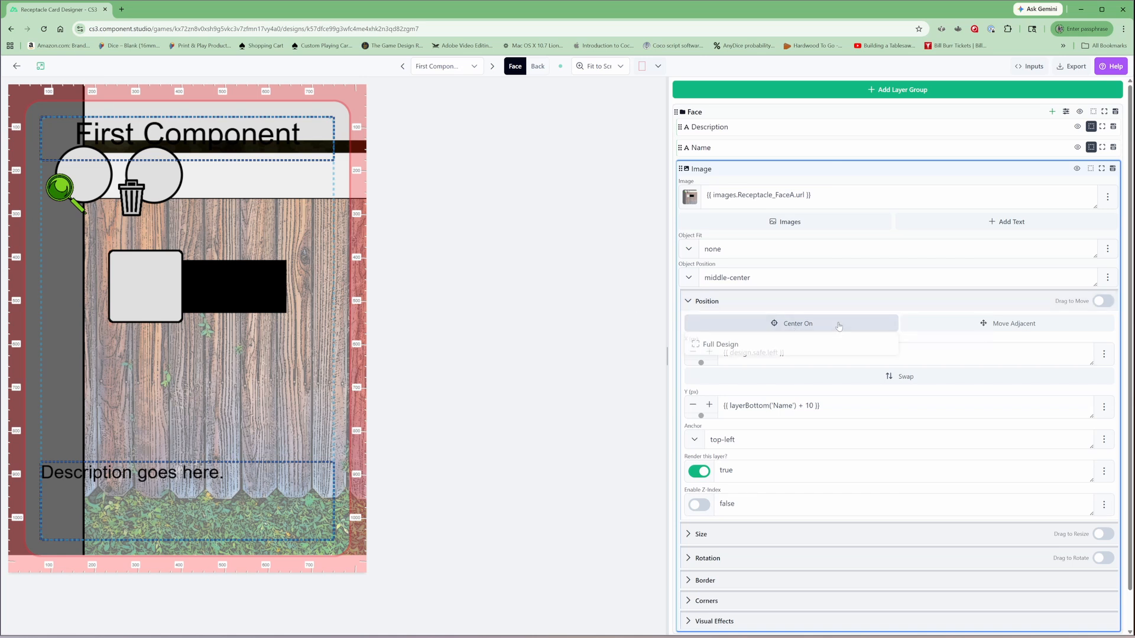
click(756, 347)
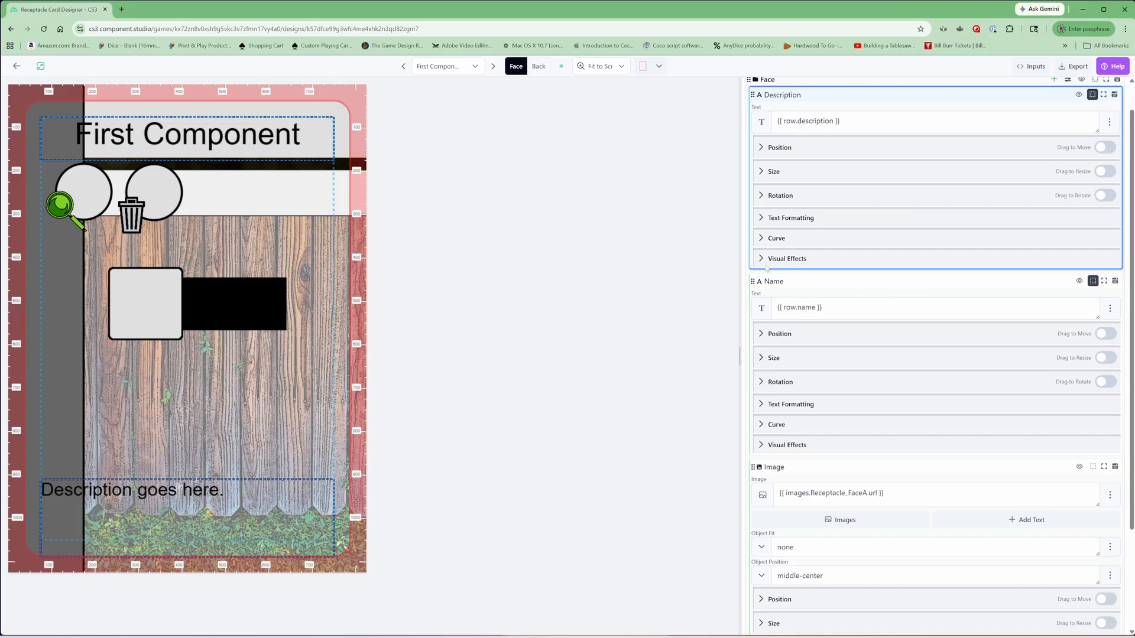
Move the Name layer above the Description layer, at the top of the Face group
click(803, 281)
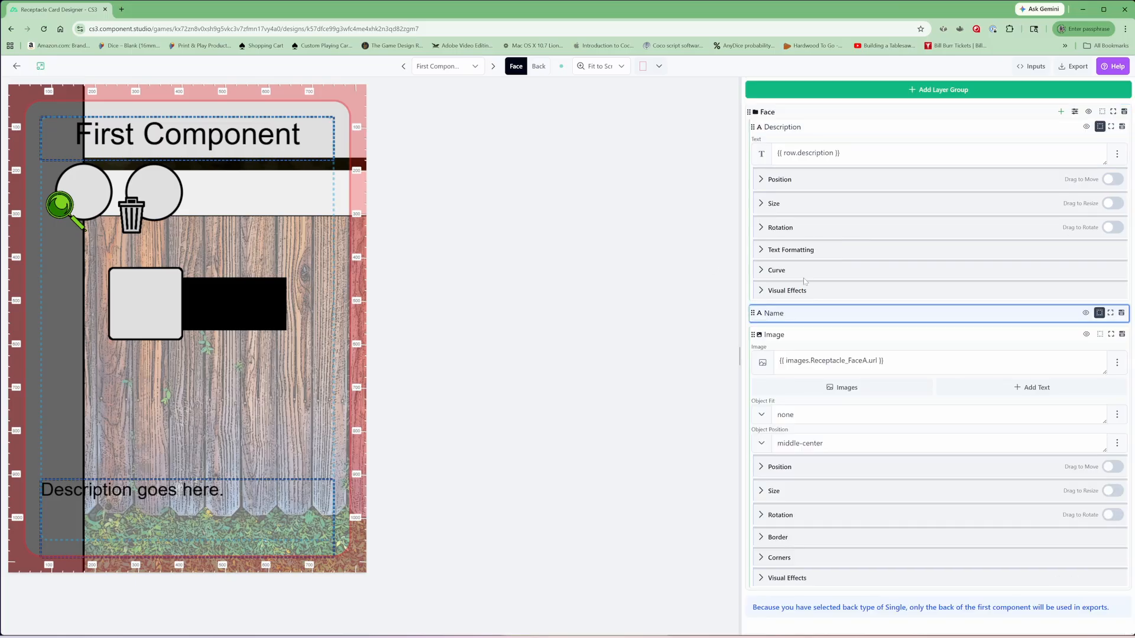
click(763, 313)
drag(753, 313, 758, 127)
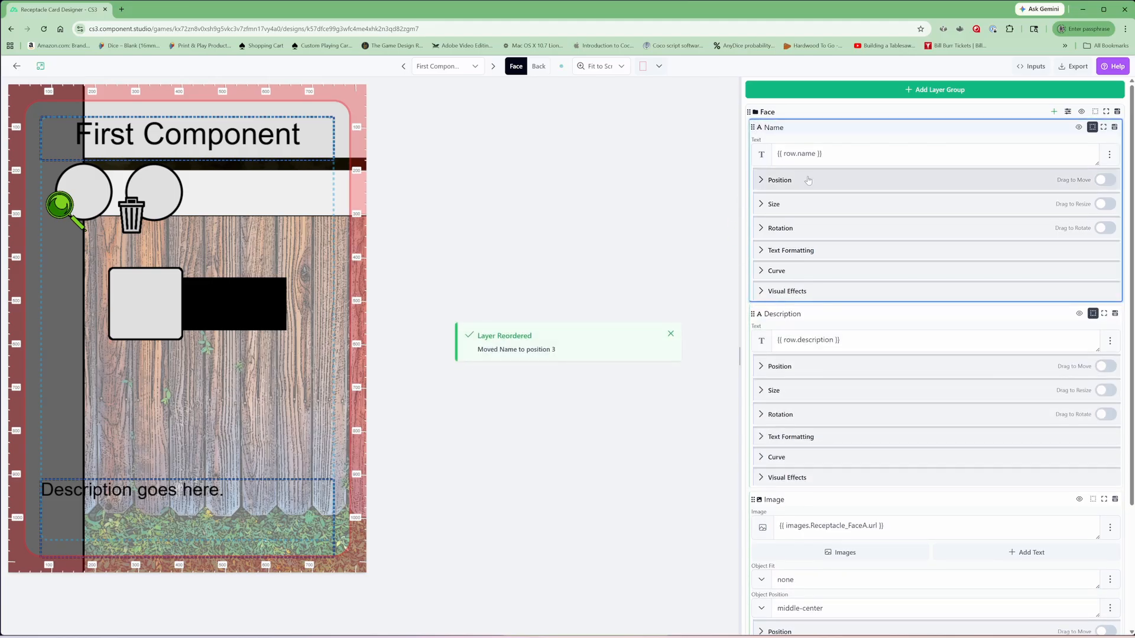
Open the design's dataset, change the first row's name to Dumpster, and return to the card designer
click(1031, 66)
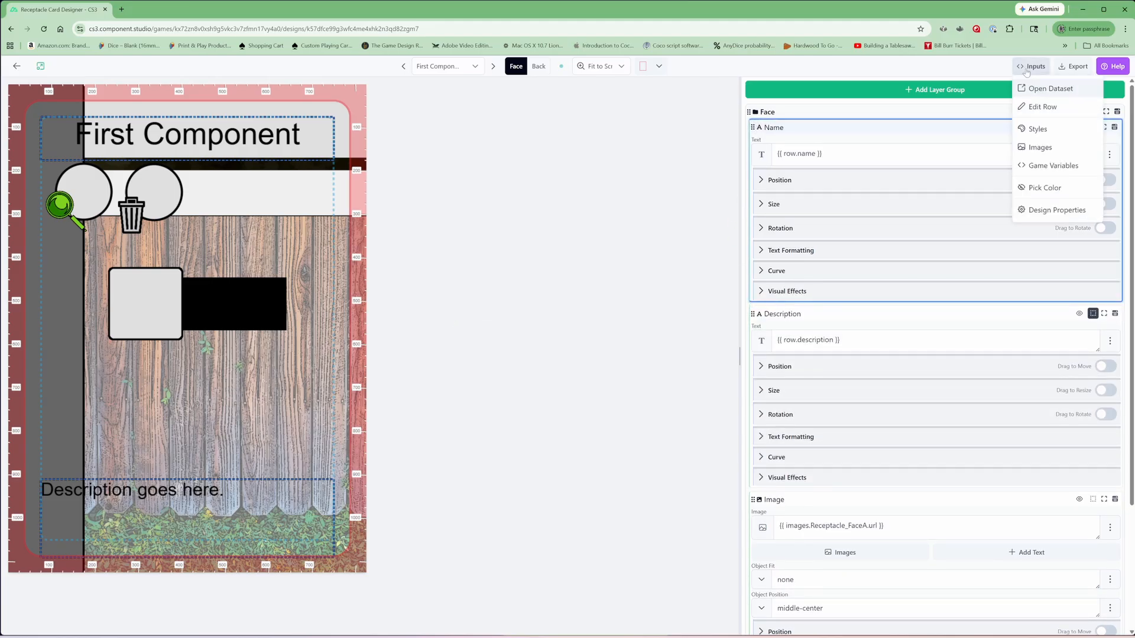
click(1047, 88)
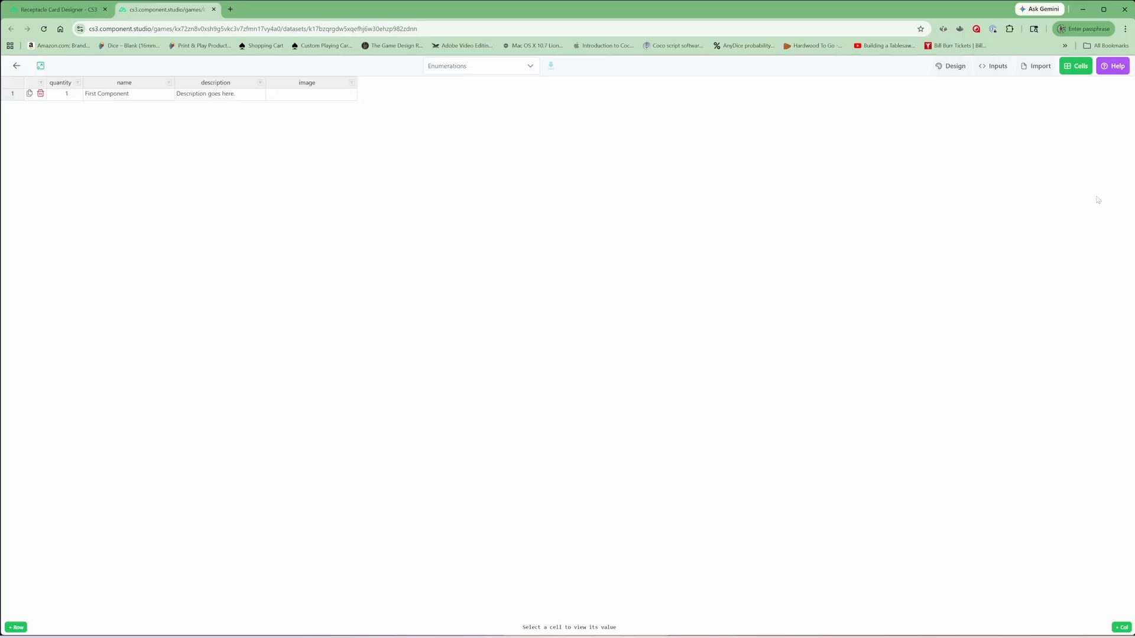
double_click(129, 94)
text(Dumpster)
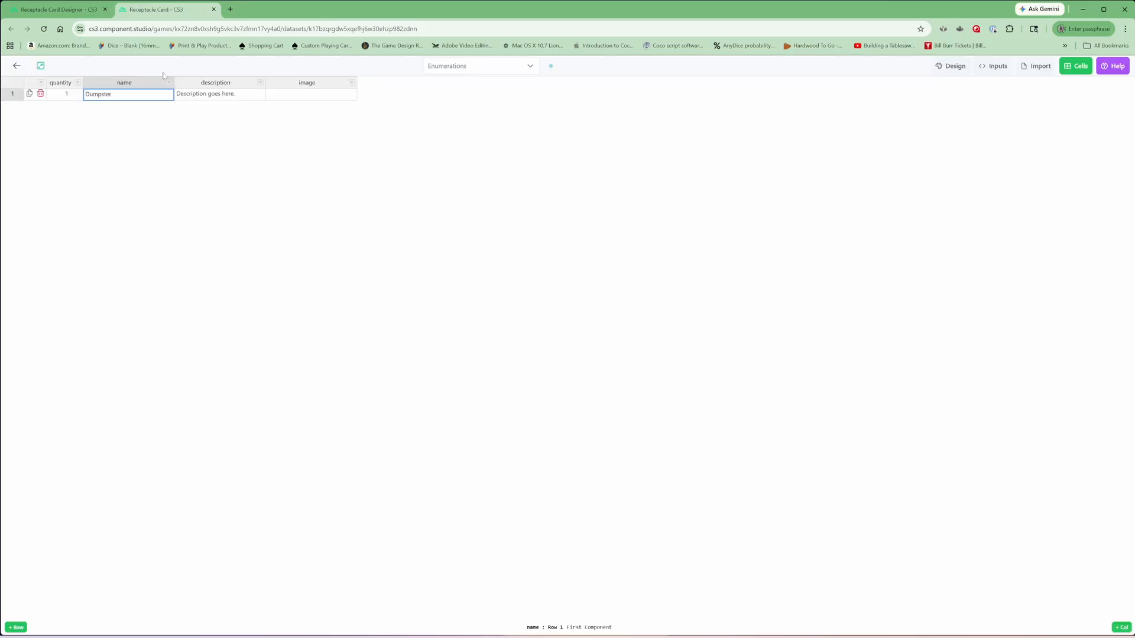
click(195, 173)
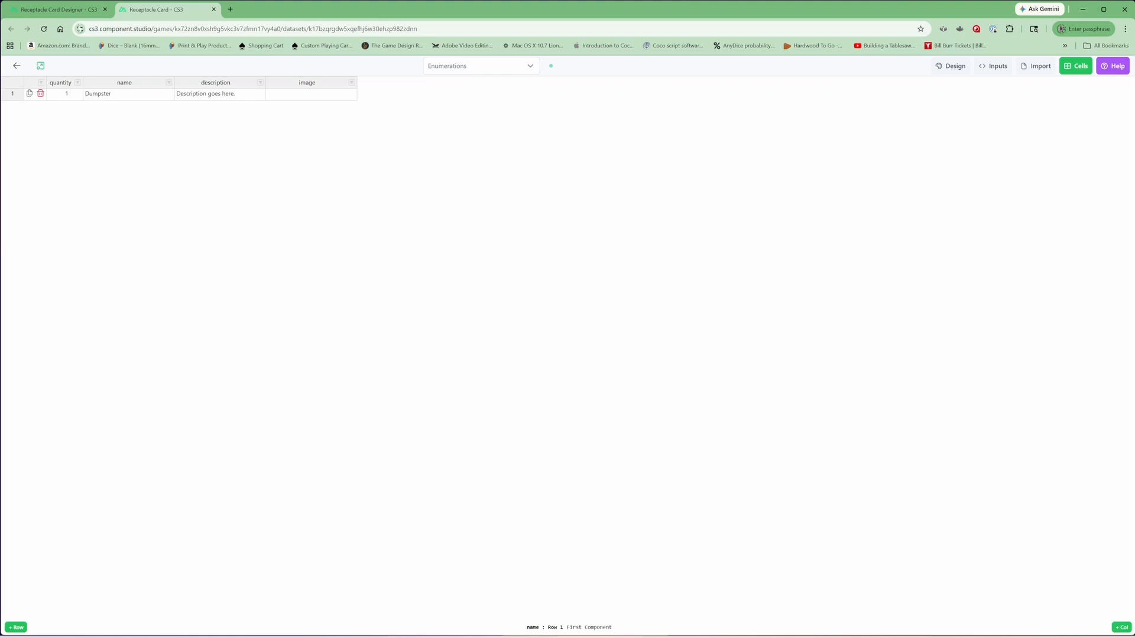
click(58, 9)
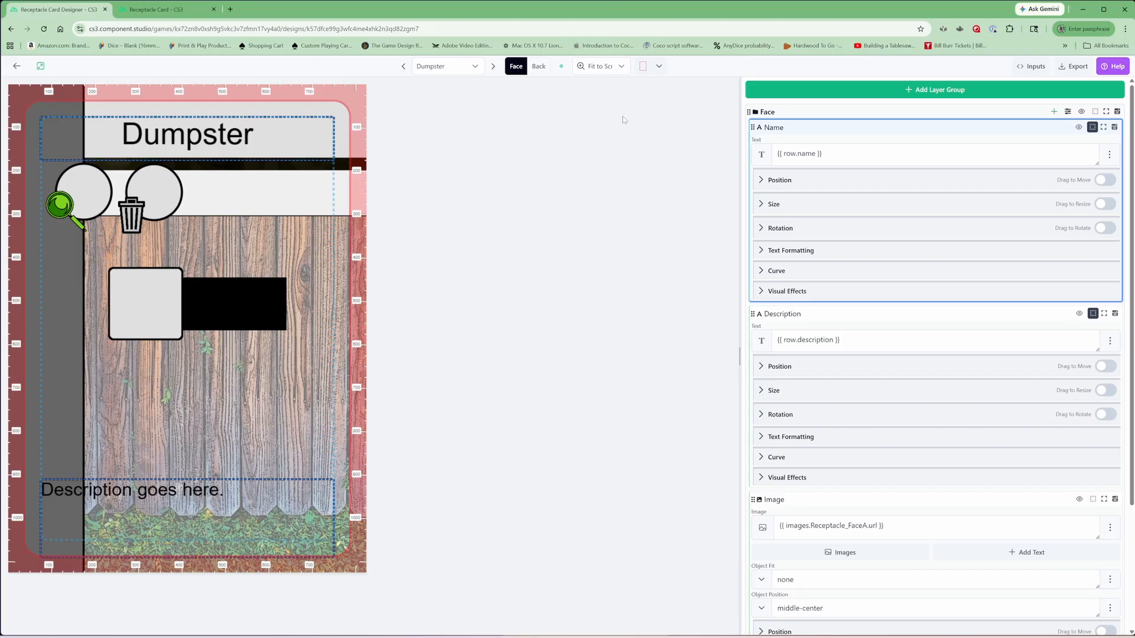
Set the Dumpster row's quantity to 6 in the Receptacle Card dataset
key(ctrl+Tab)
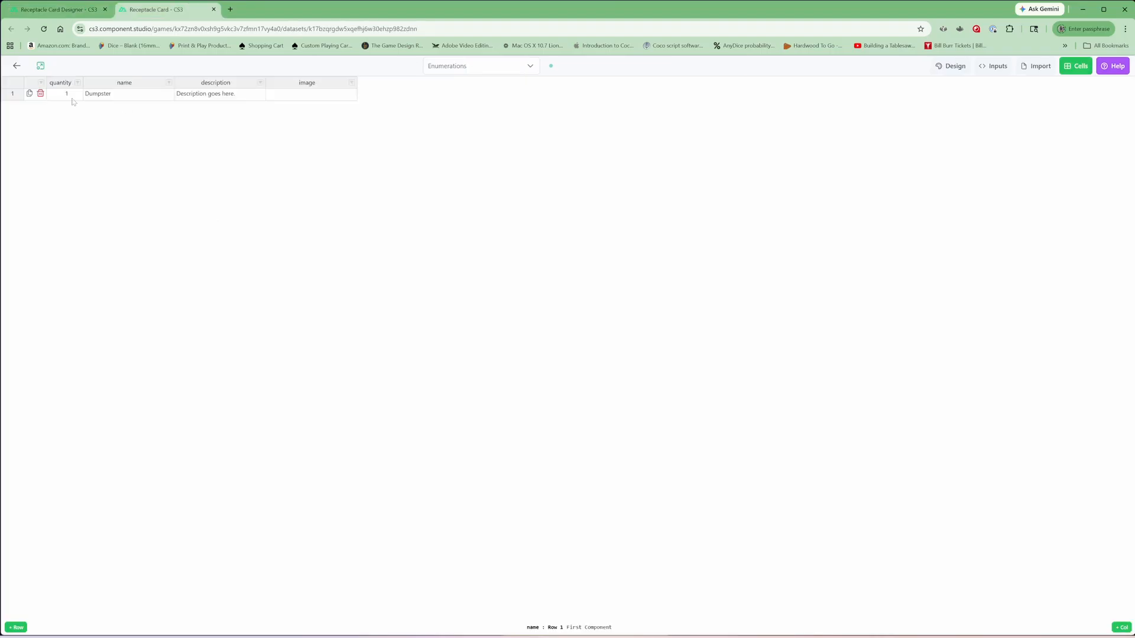
double_click(71, 94)
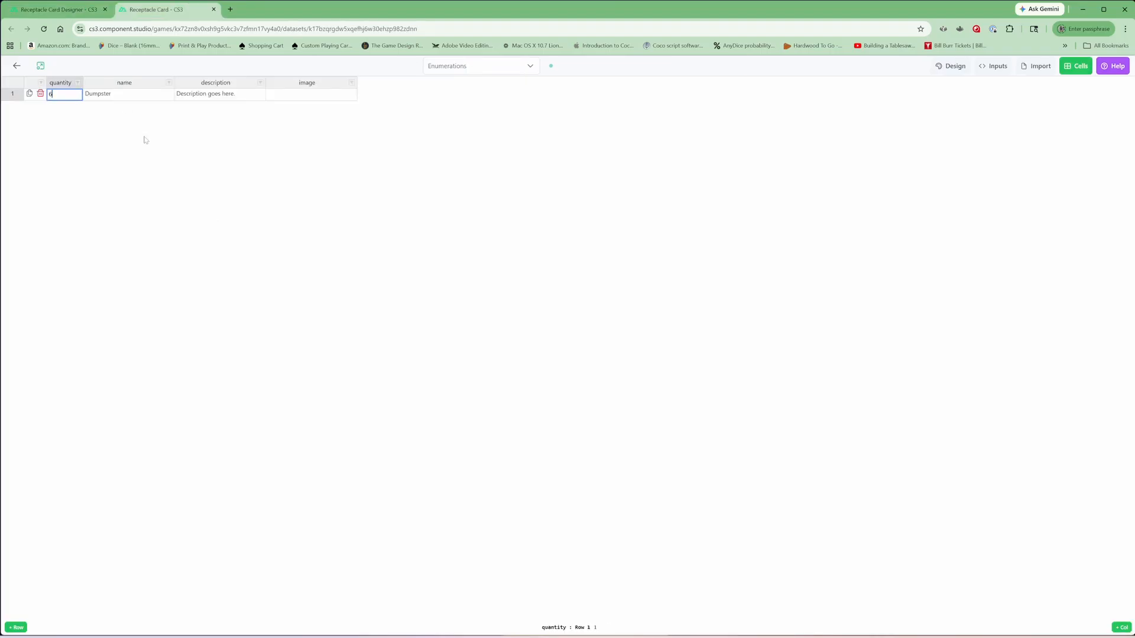
key(Tab)
Return to the card designer and rename the Description layer to Visible Trash
click(69, 10)
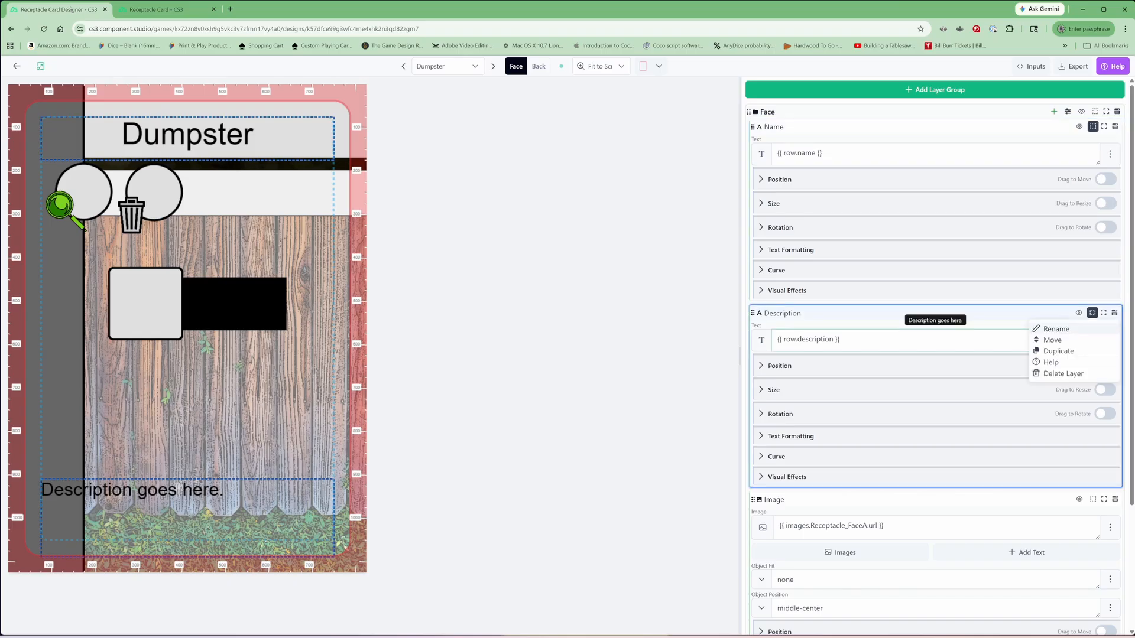
click(1053, 330)
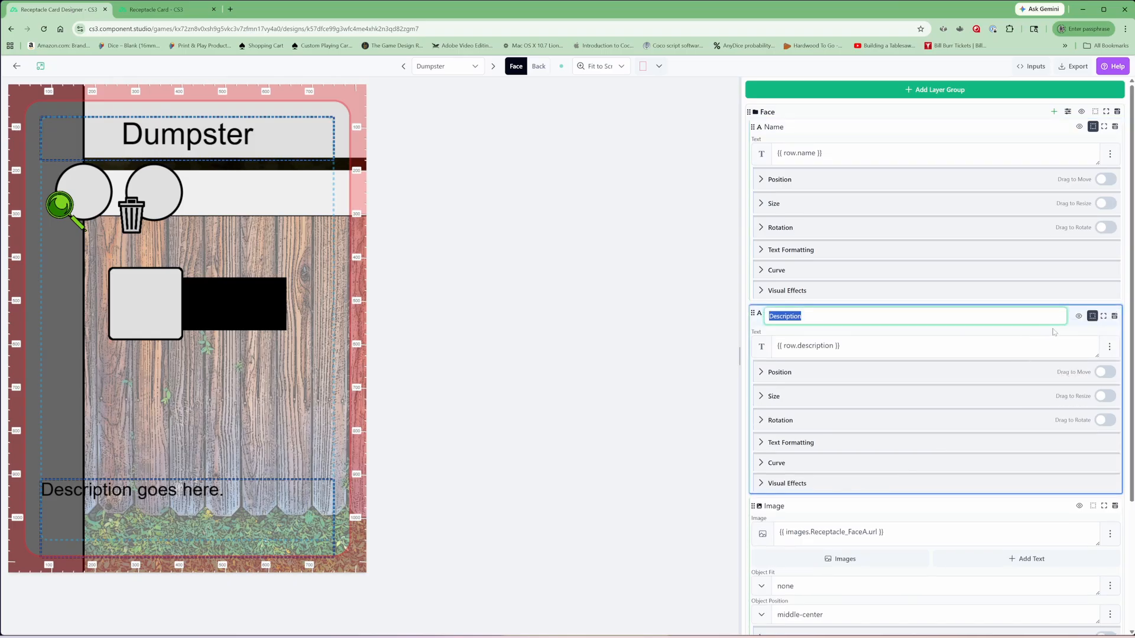
text(Visible Trash)
key(Return)
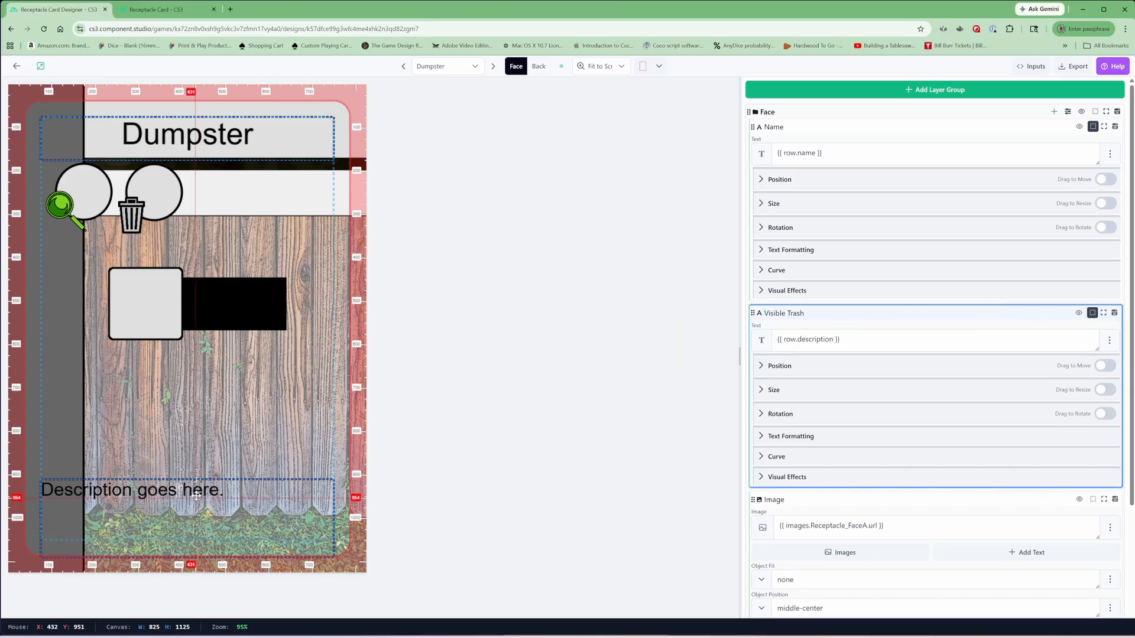
Enable Drag to Move and Drag to Resize for the Visible Trash layer and move its text up over the two circles
click(196, 495)
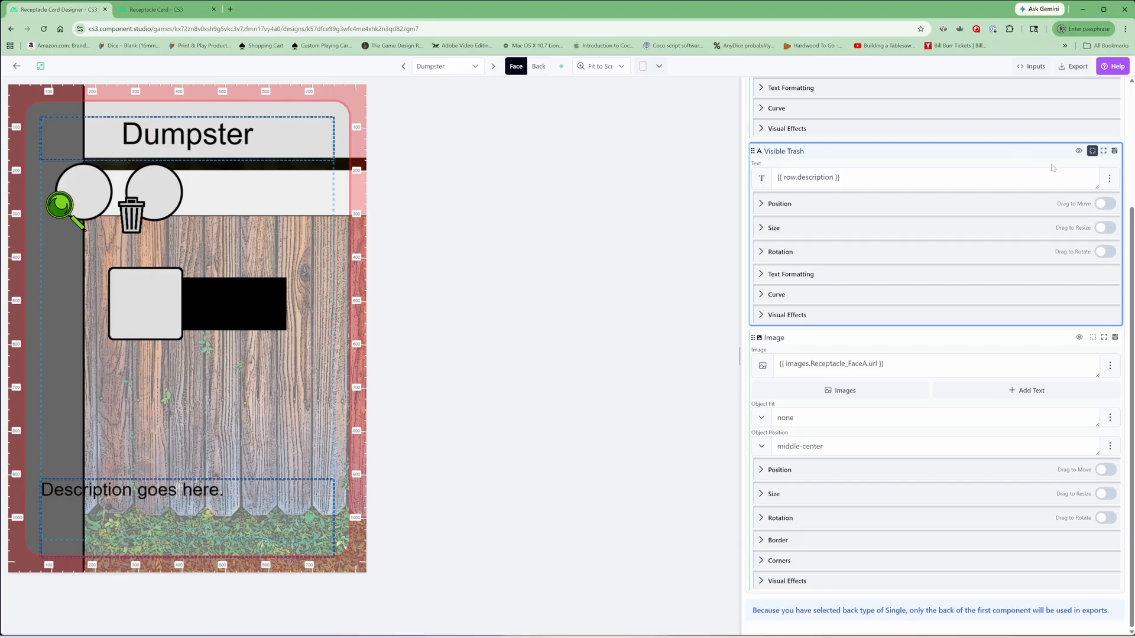
click(1105, 203)
click(1105, 228)
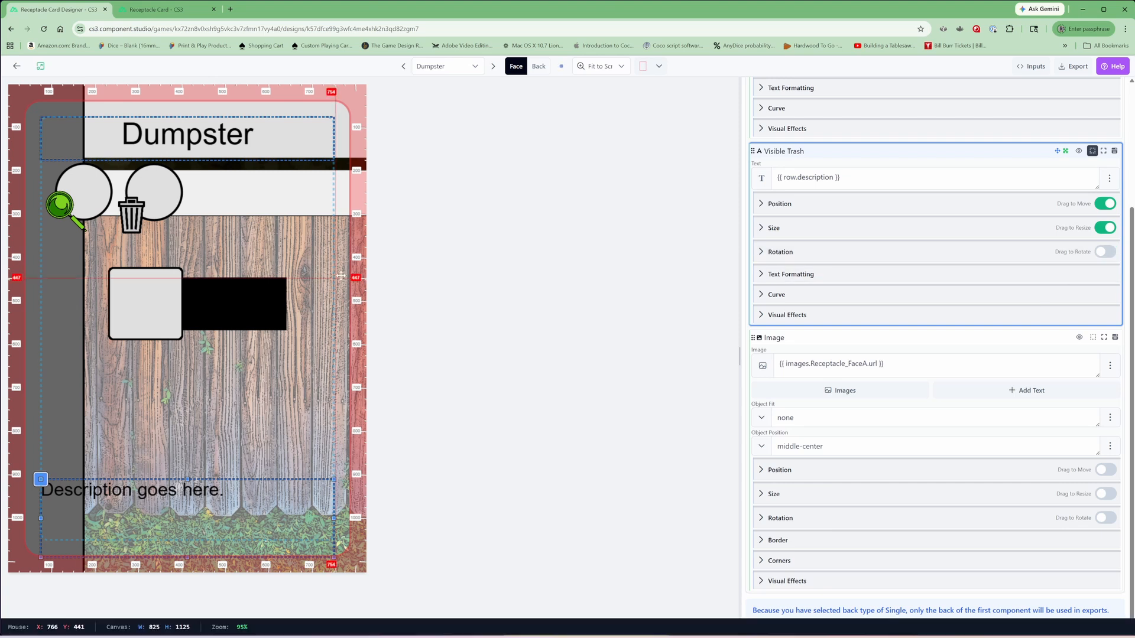
drag(103, 491, 131, 192)
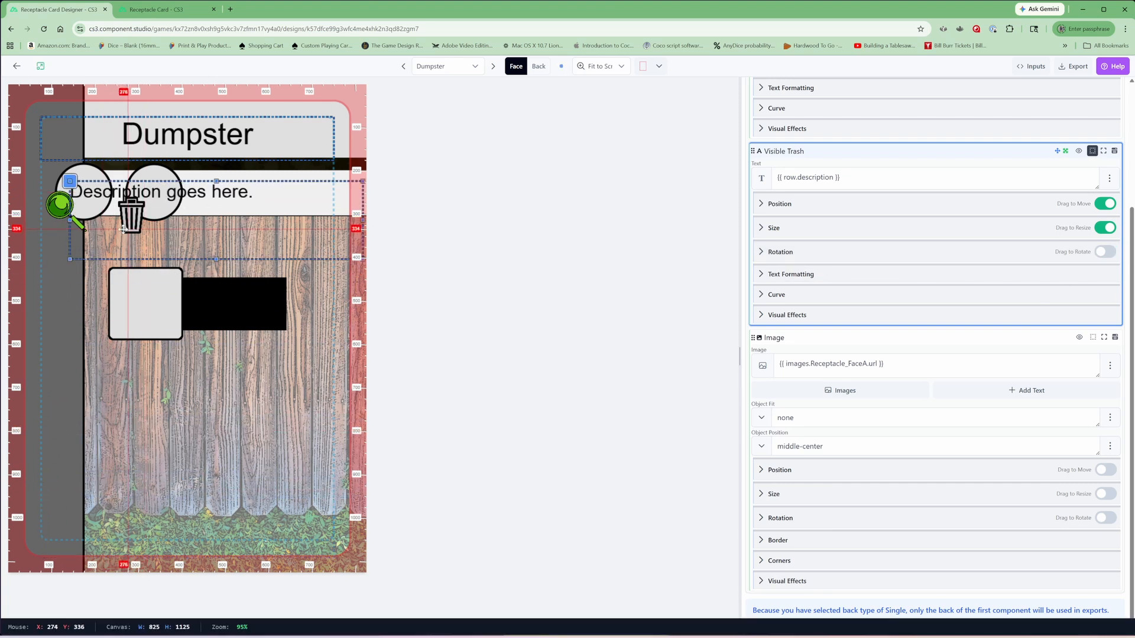
Set the Dumpster row's description to 5 in the dataset and return to the card designer
click(155, 10)
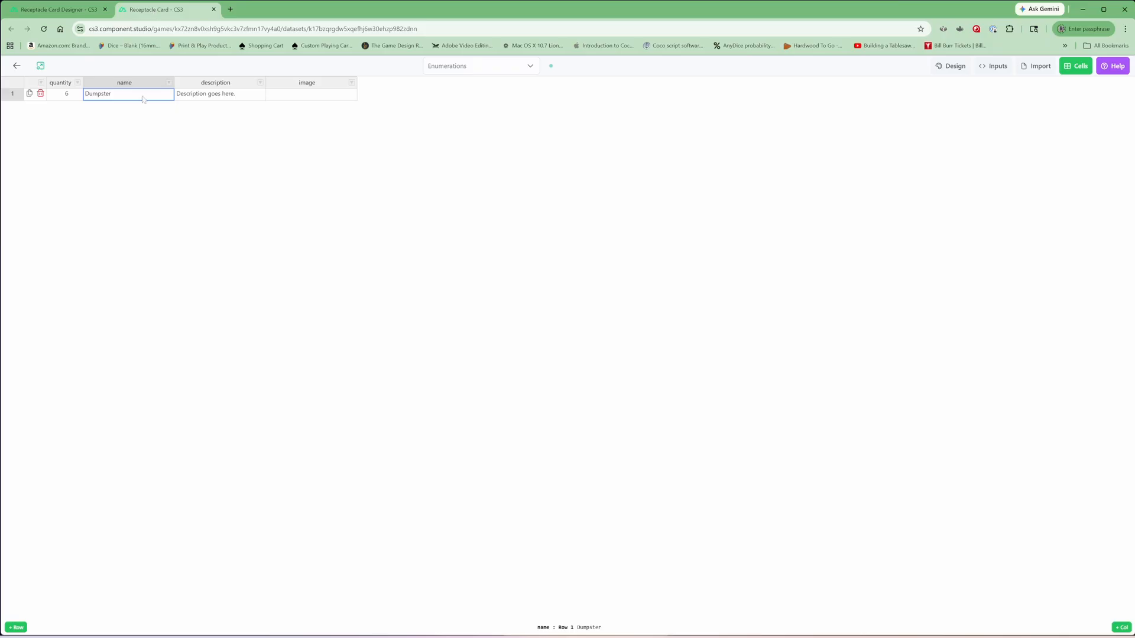
key(Tab)
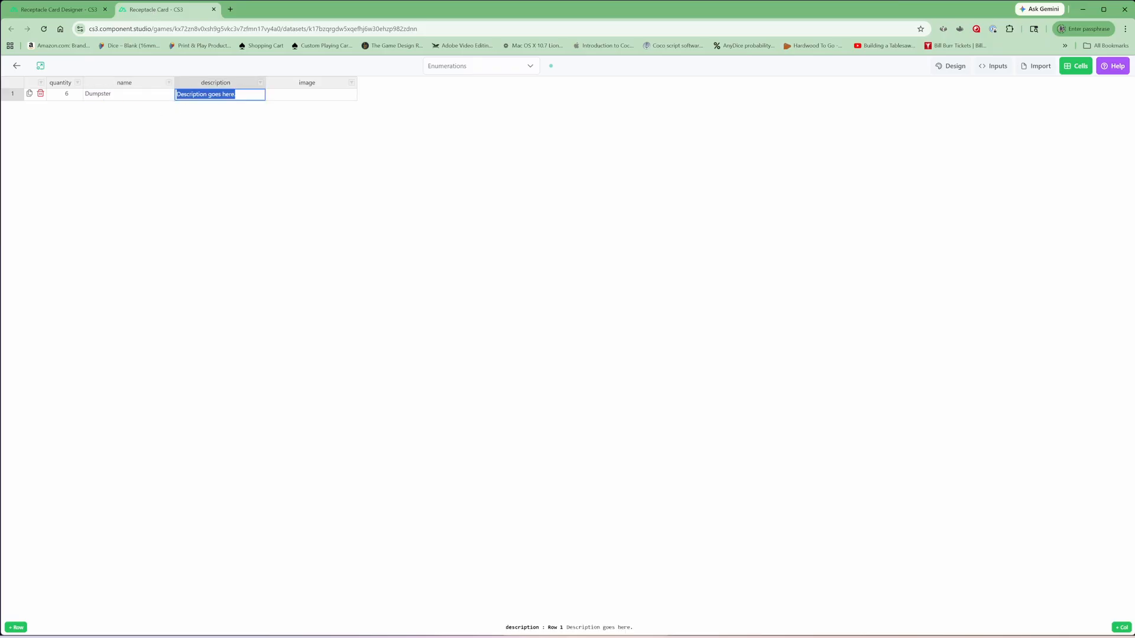
text(5)
key(Tab)
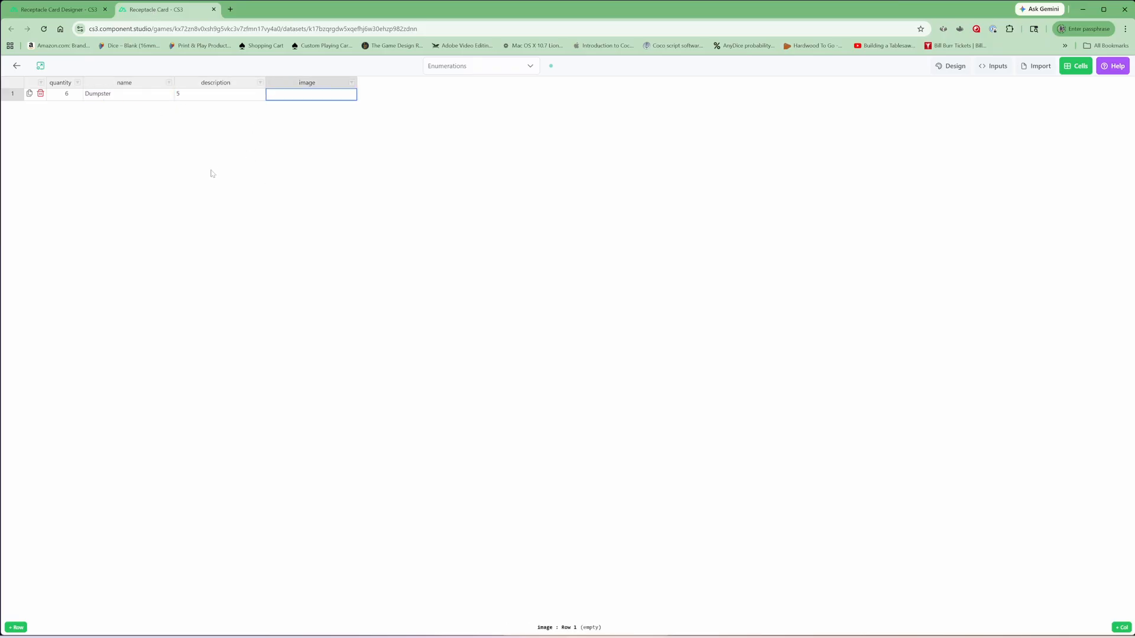
click(52, 10)
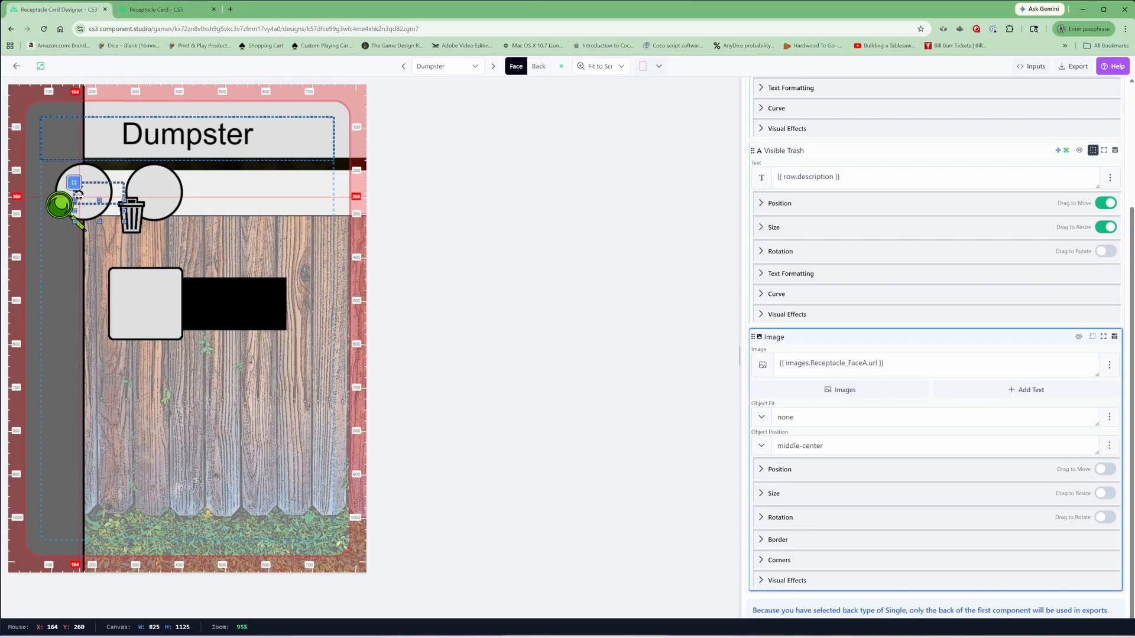
Fit the Visible Trash text box inside the first circle and set its horizontal alignment to center
drag(79, 195, 98, 193)
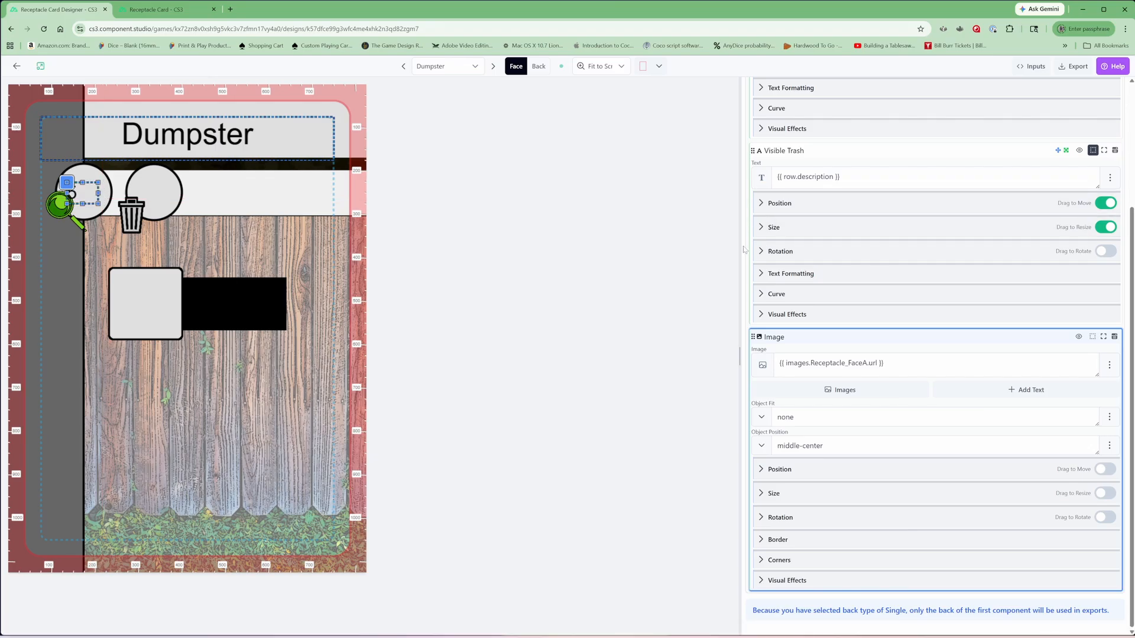
click(762, 275)
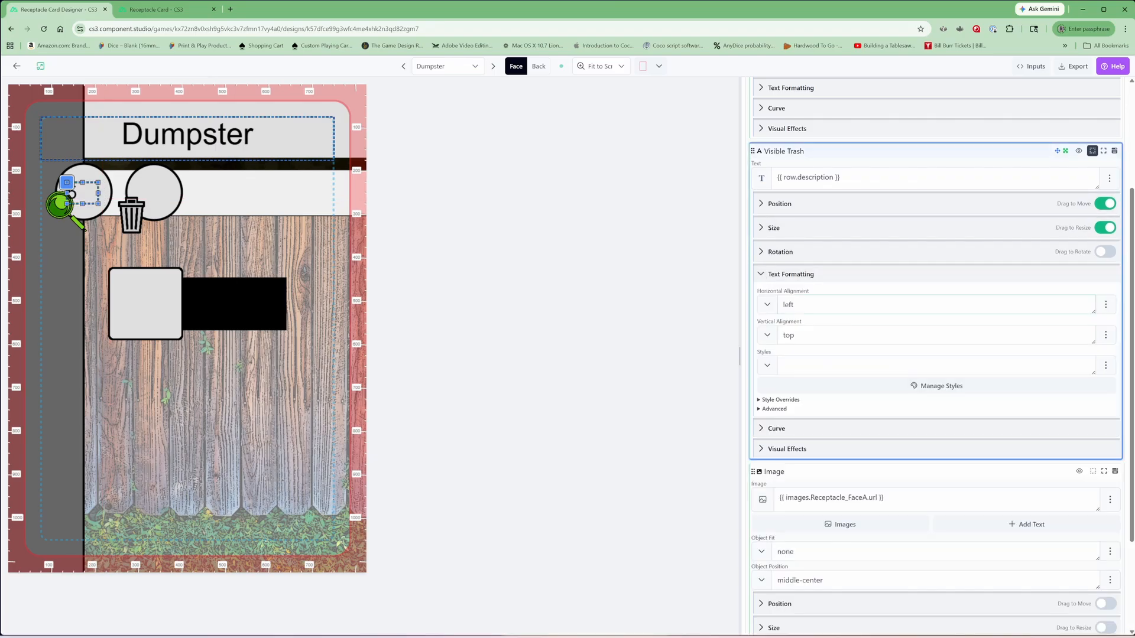
click(768, 306)
click(786, 334)
Override the Visible Trash layer's font size with 80
click(761, 402)
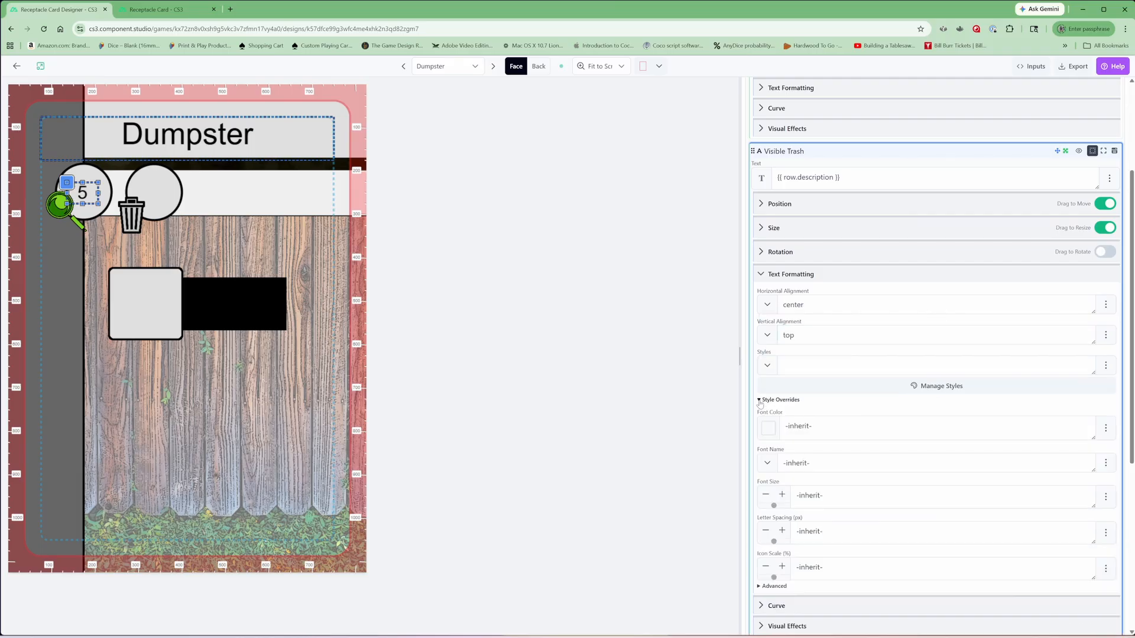
scroll(763, 355, down, 3)
click(943, 359)
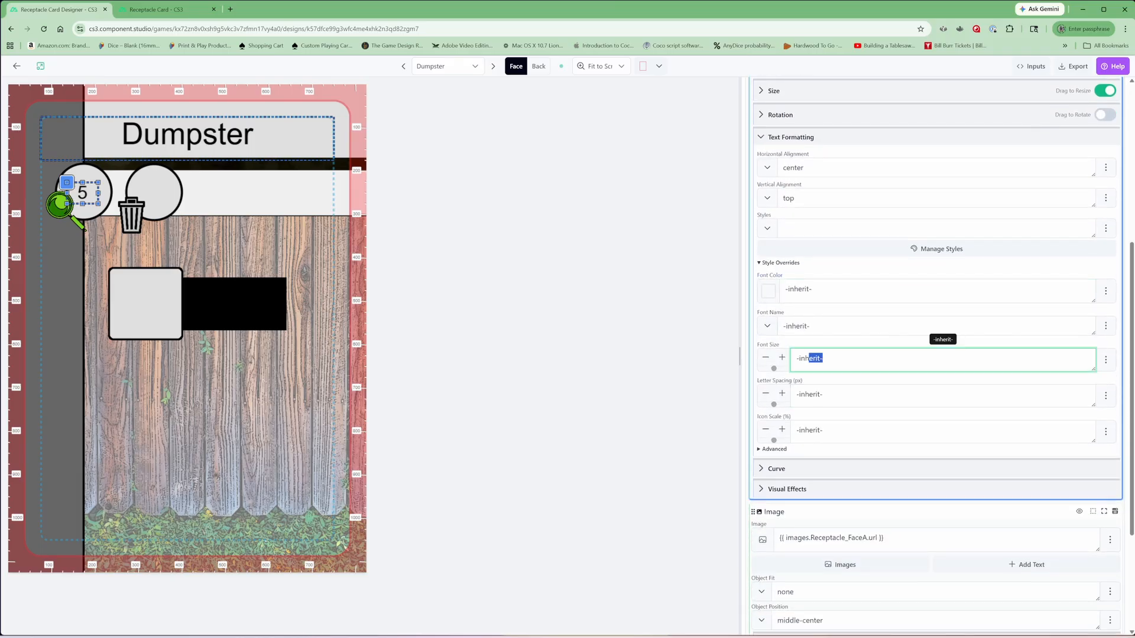
text(80)
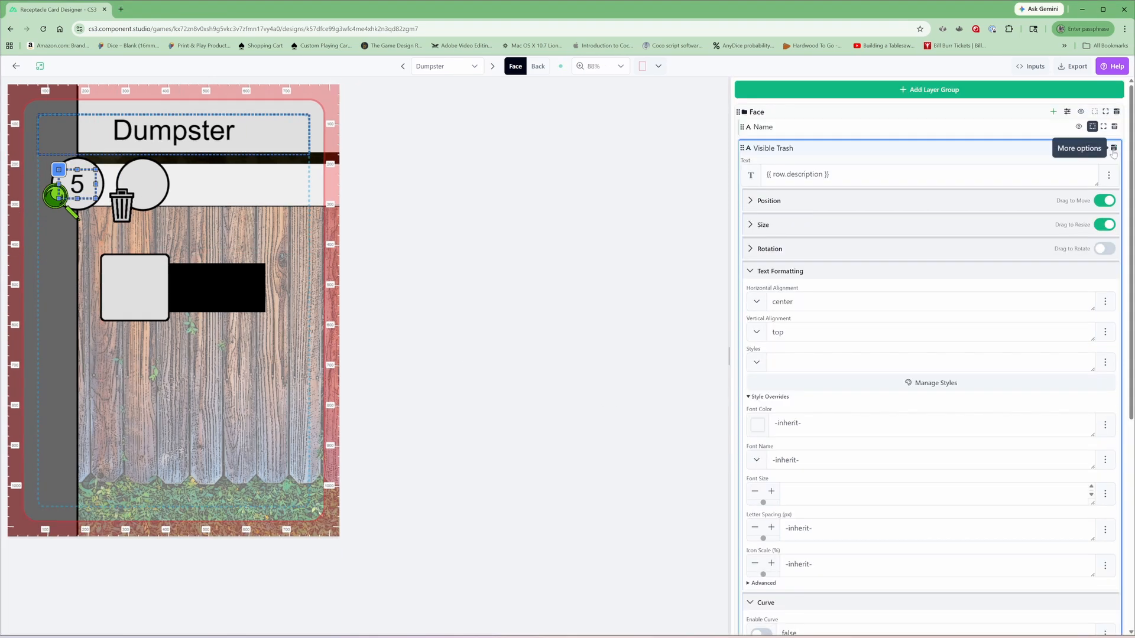
Duplicate the Visible Trash layer and rename the copy Contained Trash
click(1114, 148)
click(1064, 186)
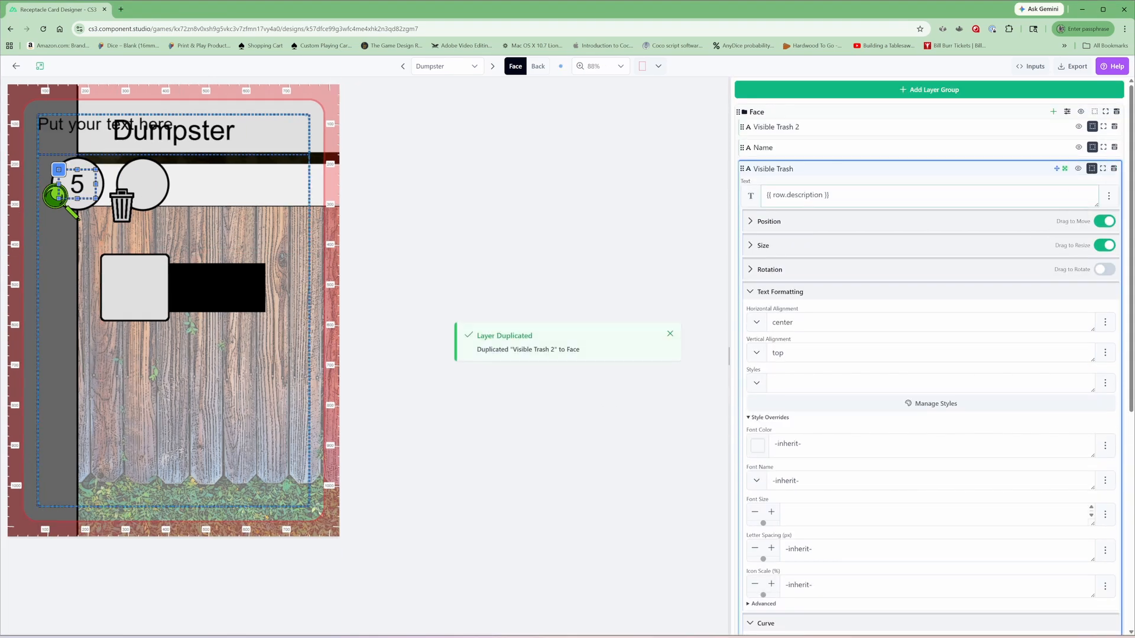
click(1114, 127)
click(1052, 143)
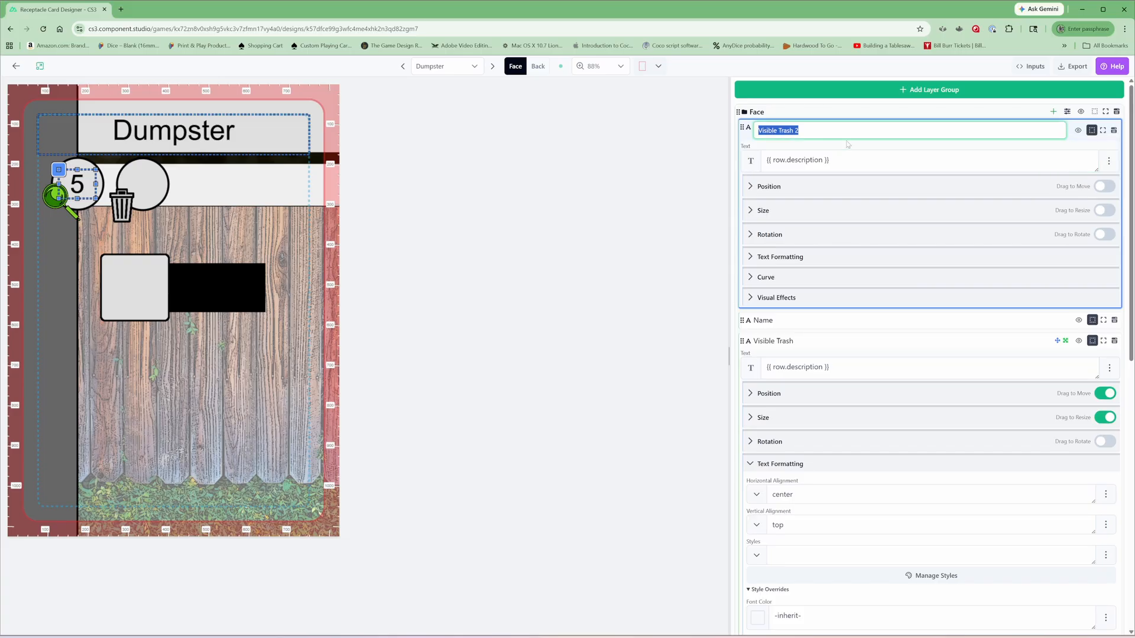
text(Contained Trash)
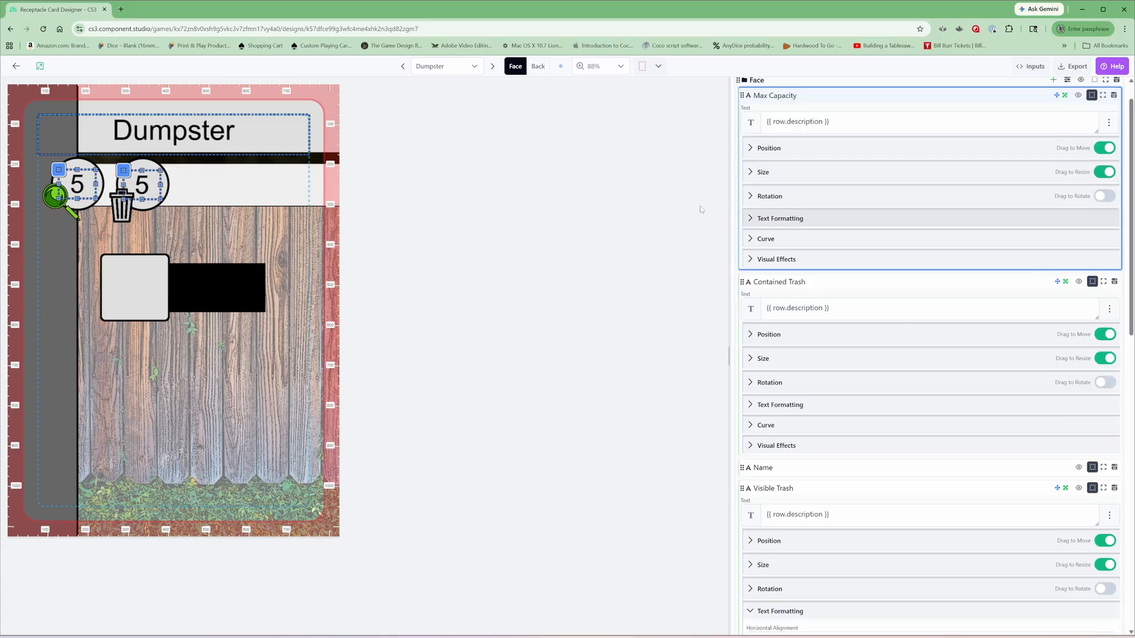
Move the Max Capacity text box just to the right of the second circle on the card
drag(180, 187, 196, 185)
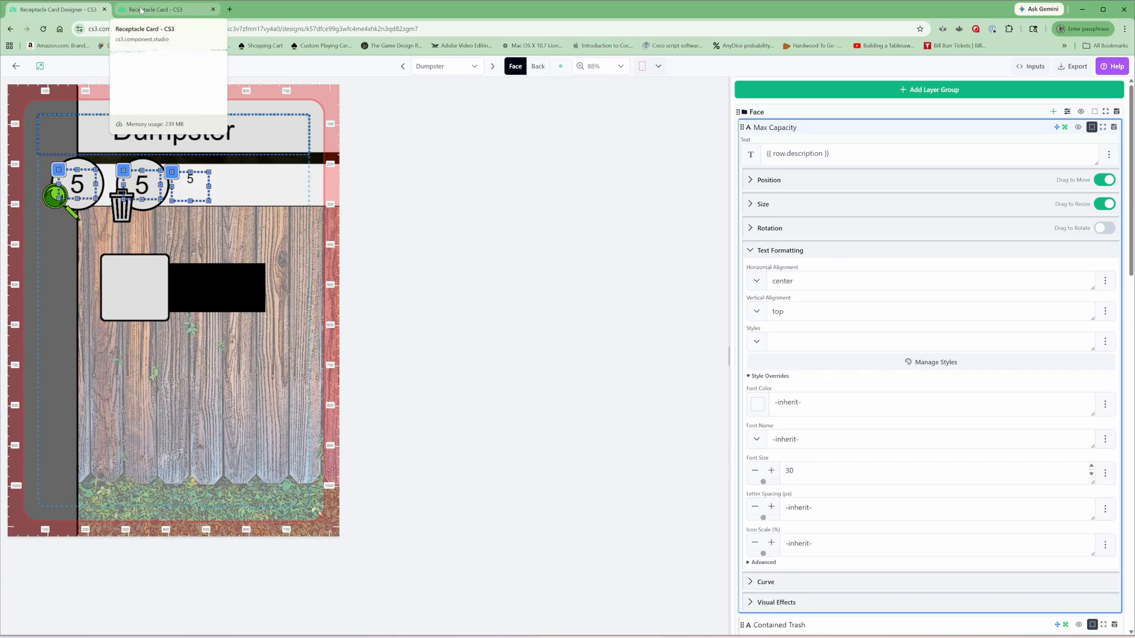
In the Receptacle Card dataset, set the Dumpster row's image to Receptacle_FaceA from the Receptacles folder
click(142, 11)
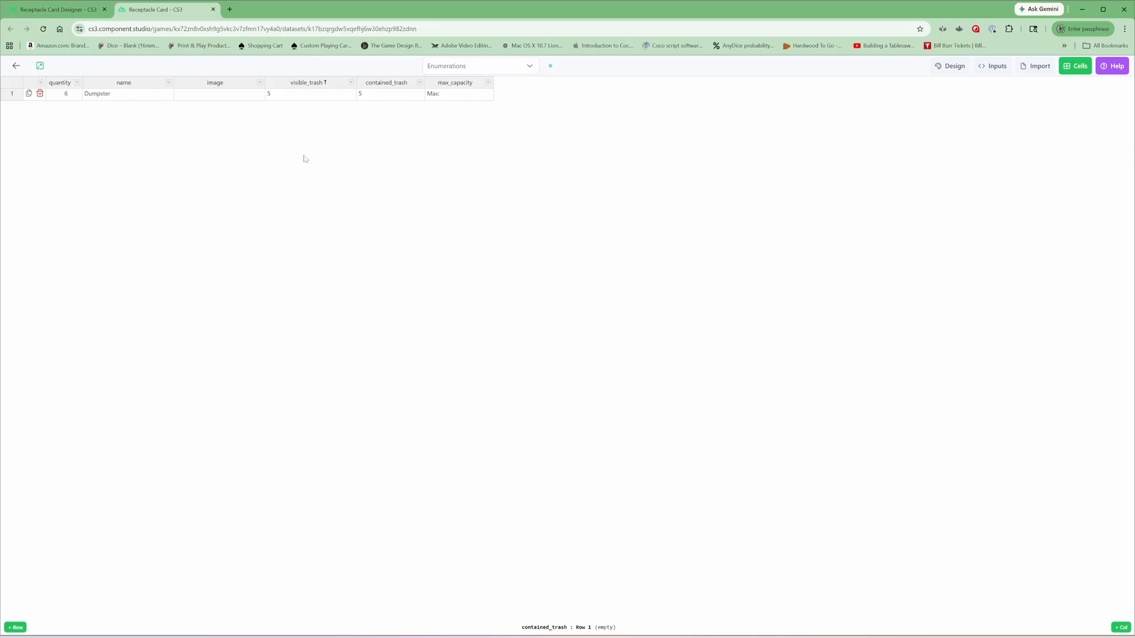
click(261, 95)
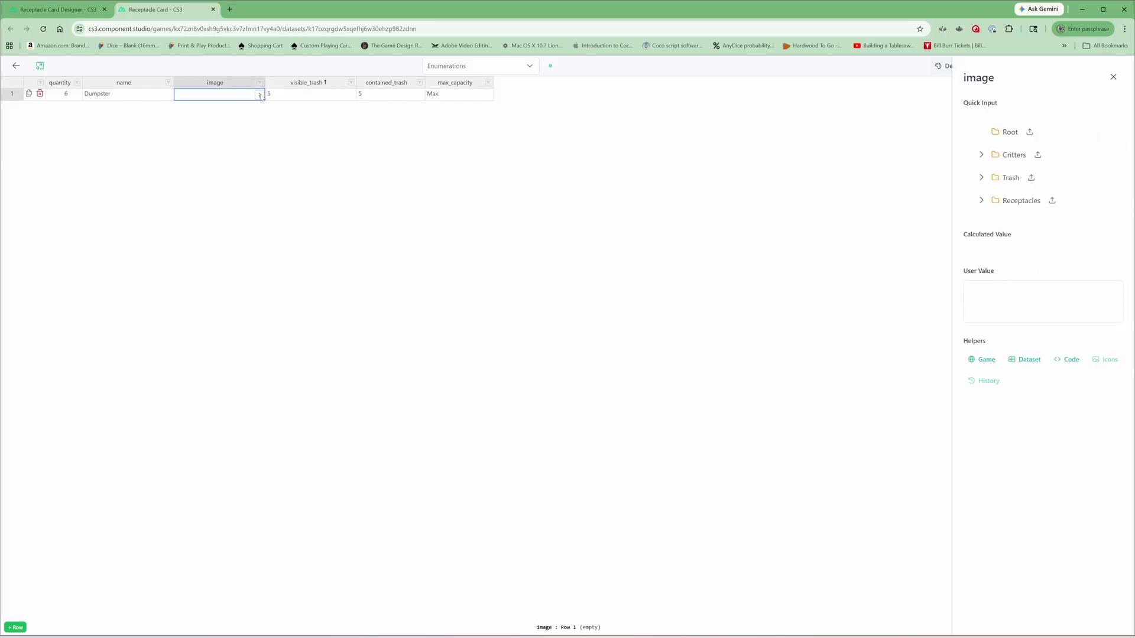
click(981, 201)
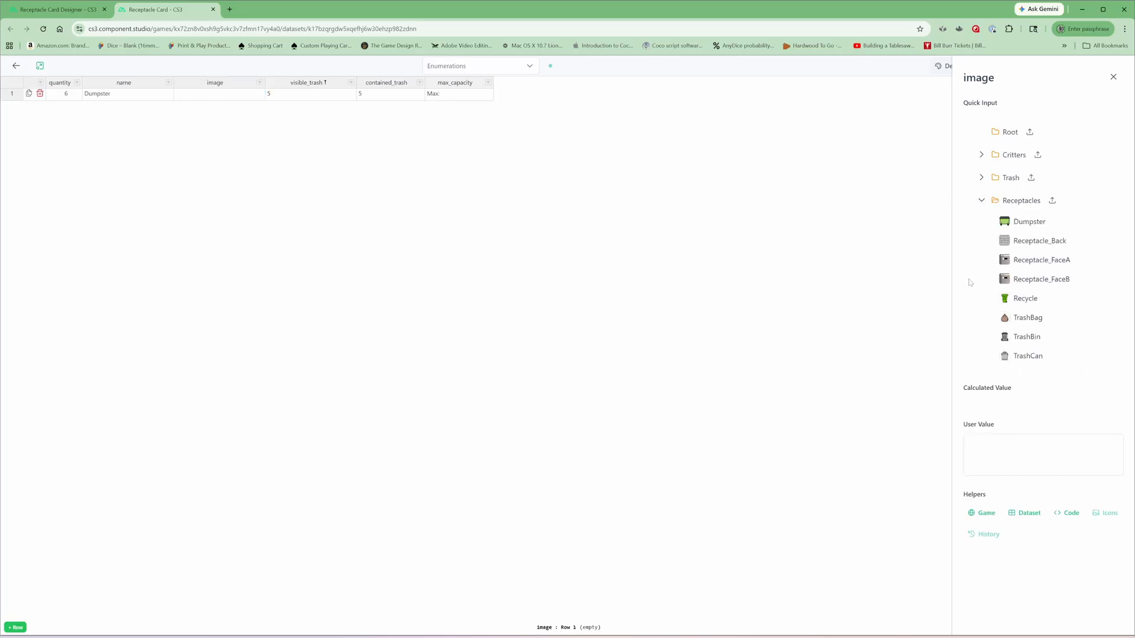
mouse_move(1009, 263)
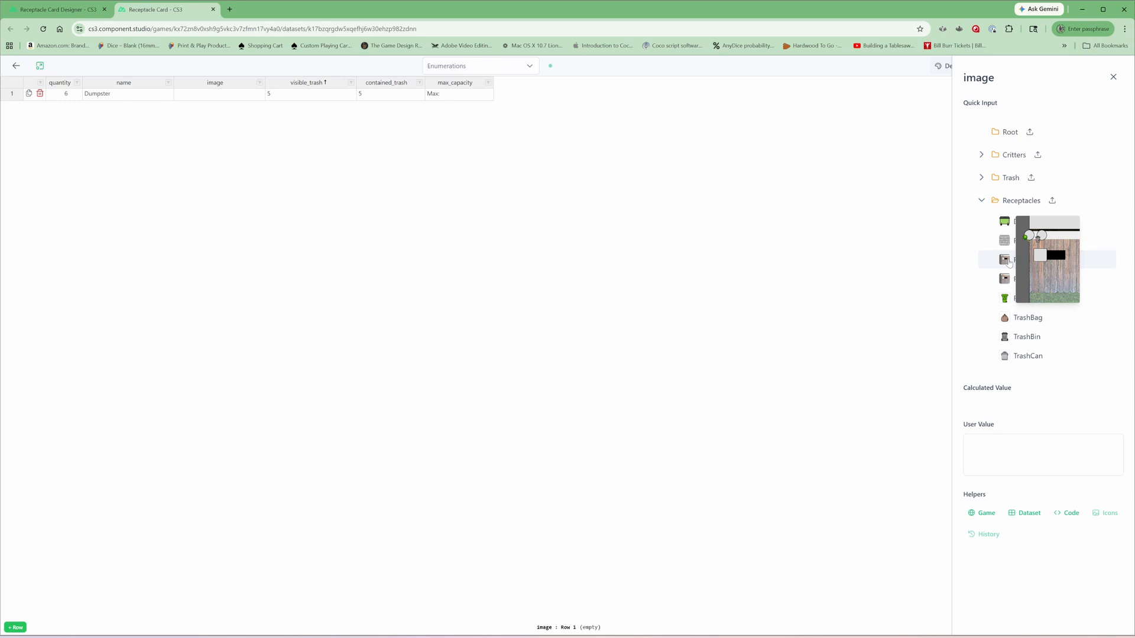
click(1009, 263)
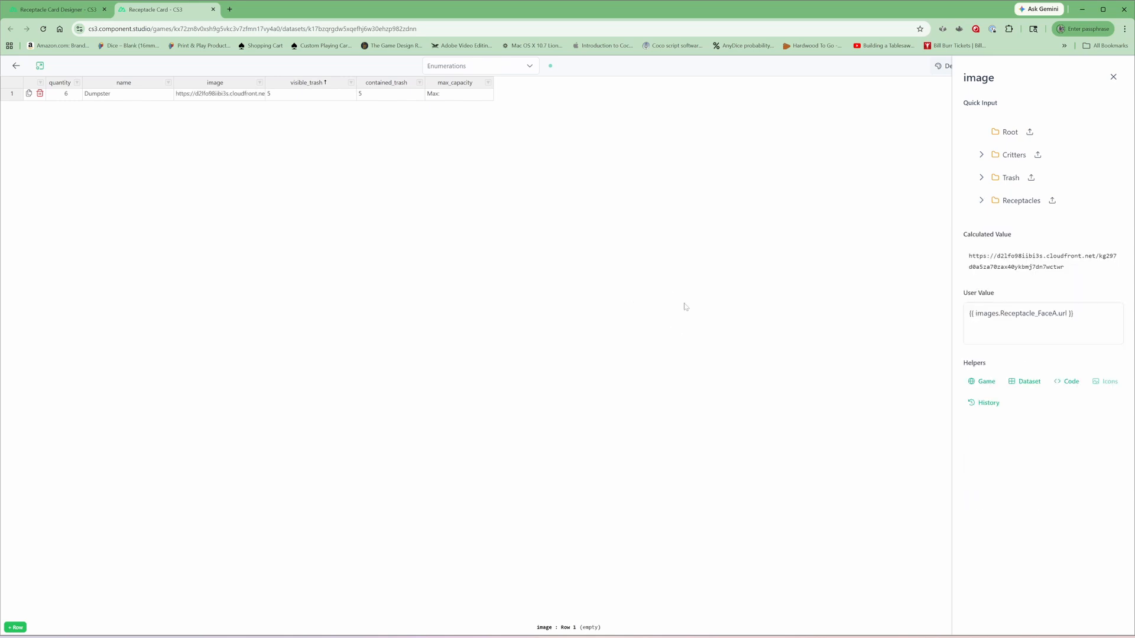
Return to the card designer and link the Image layer's image to the row variable {{ row.image }}
click(69, 12)
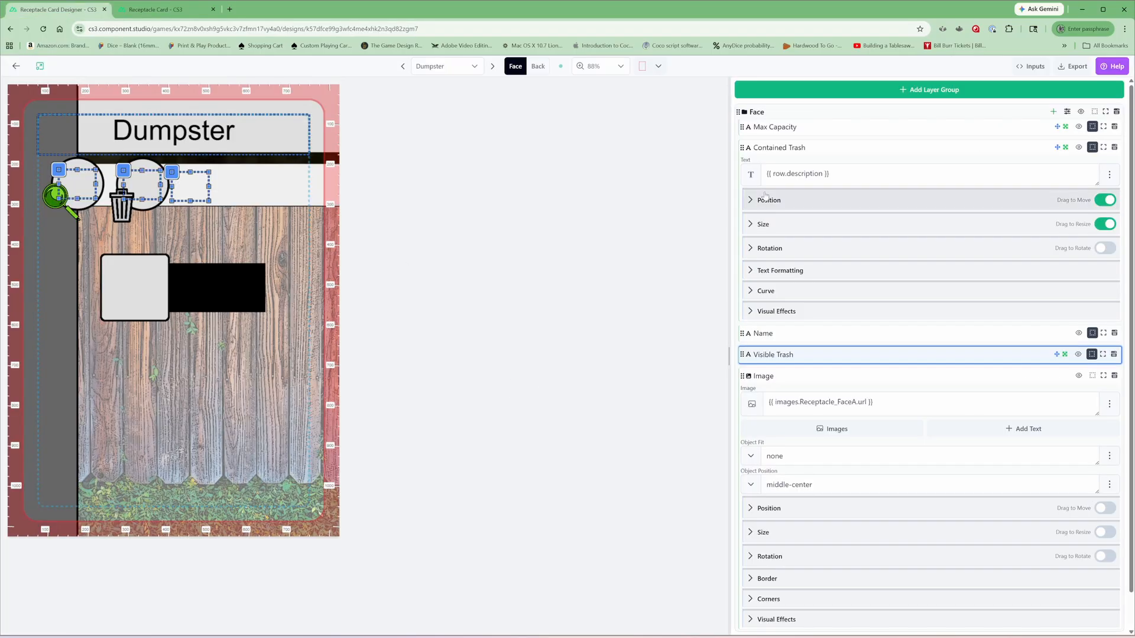
scroll(787, 482, down, 1)
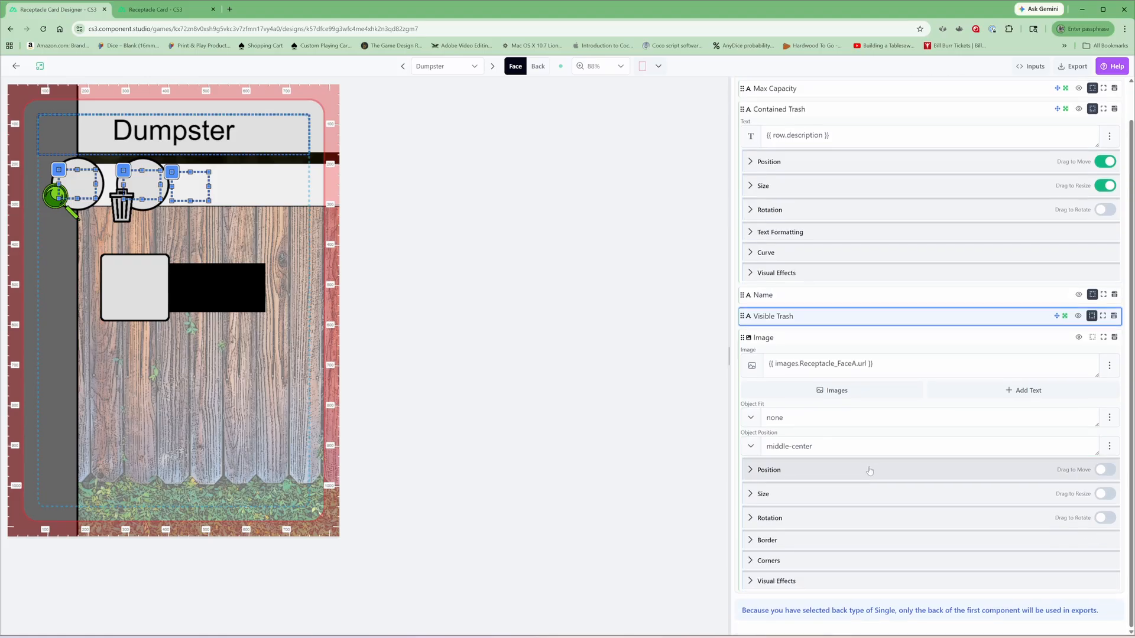
click(778, 317)
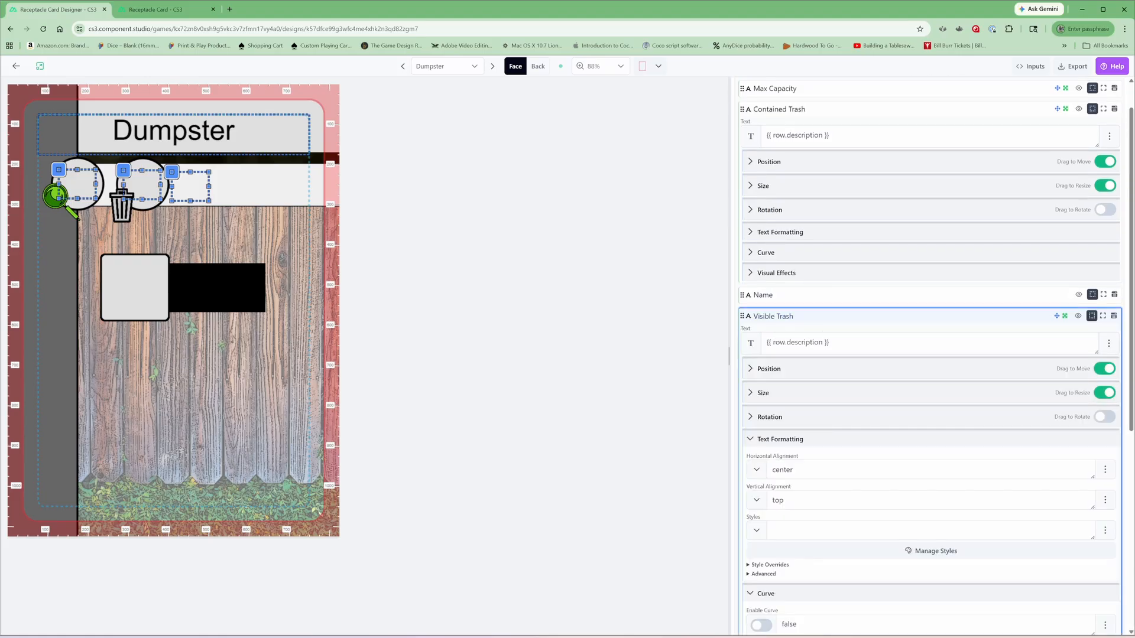
click(779, 110)
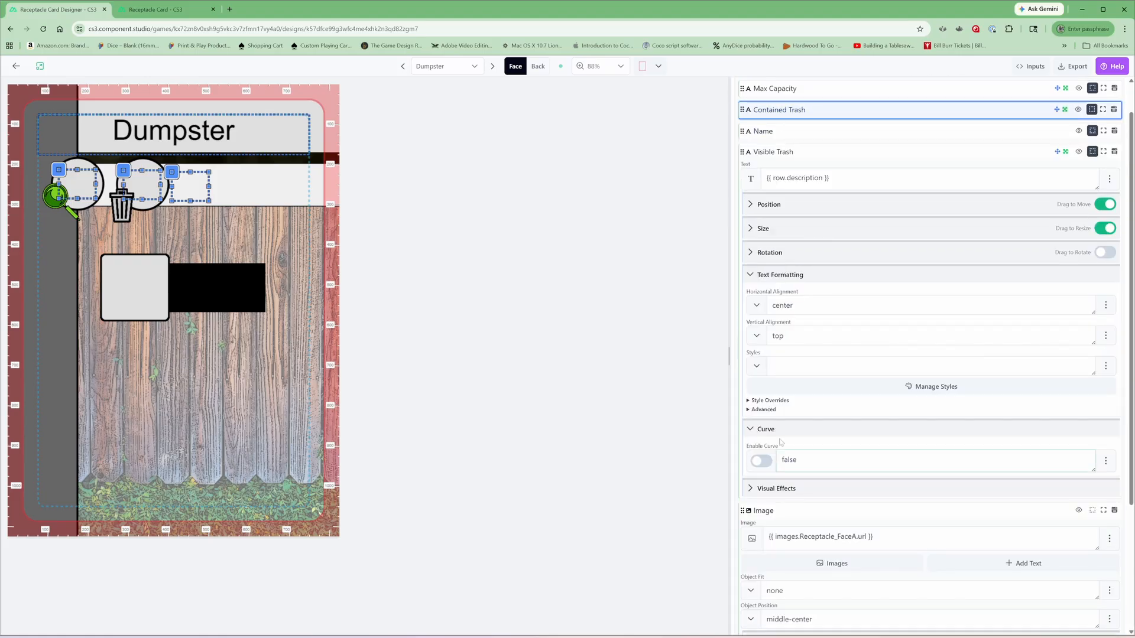
scroll(807, 354, down, 3)
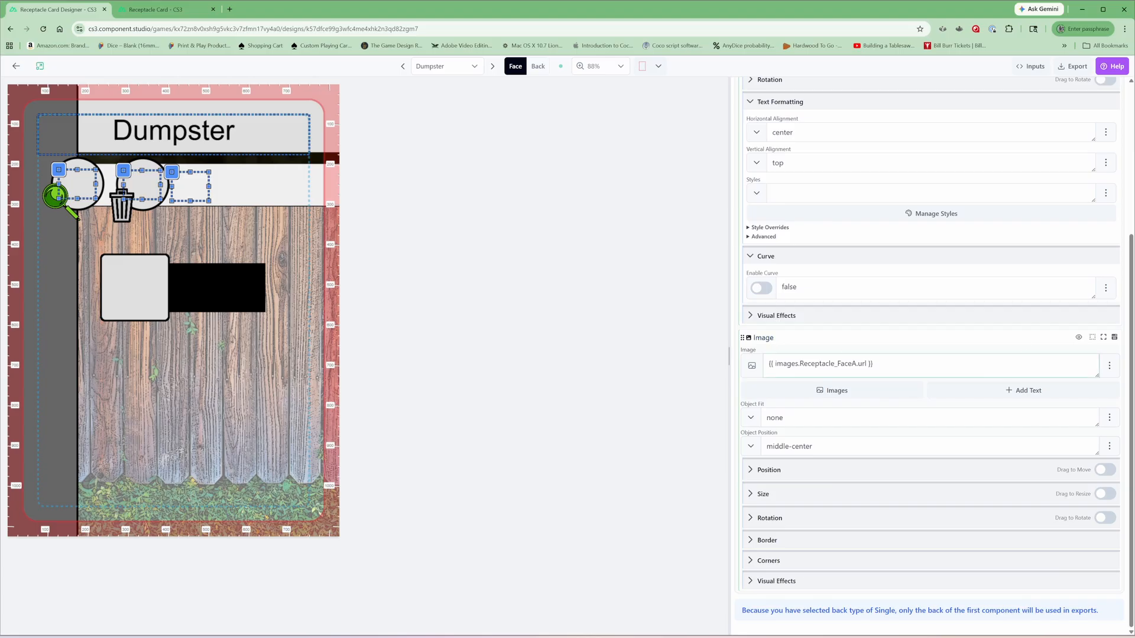
click(1110, 366)
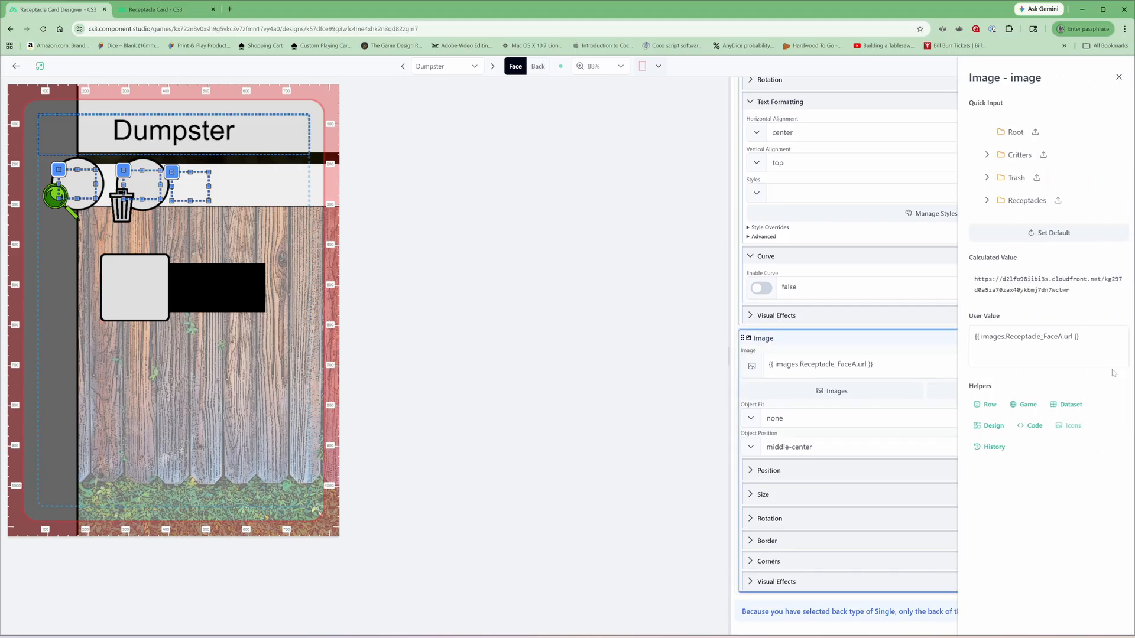
click(984, 405)
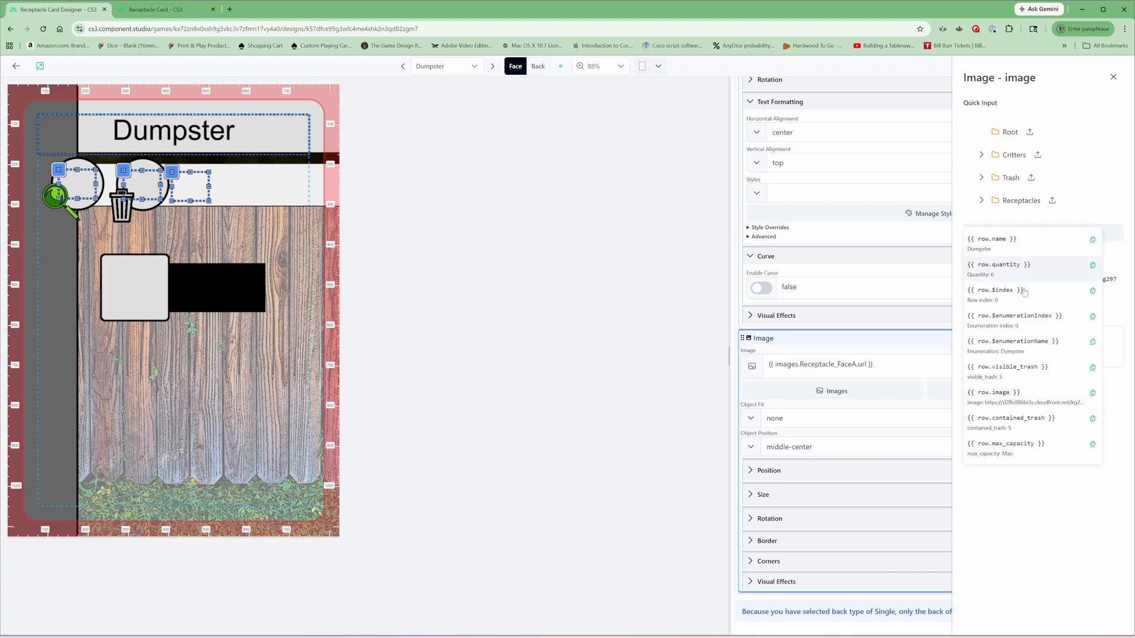
click(997, 397)
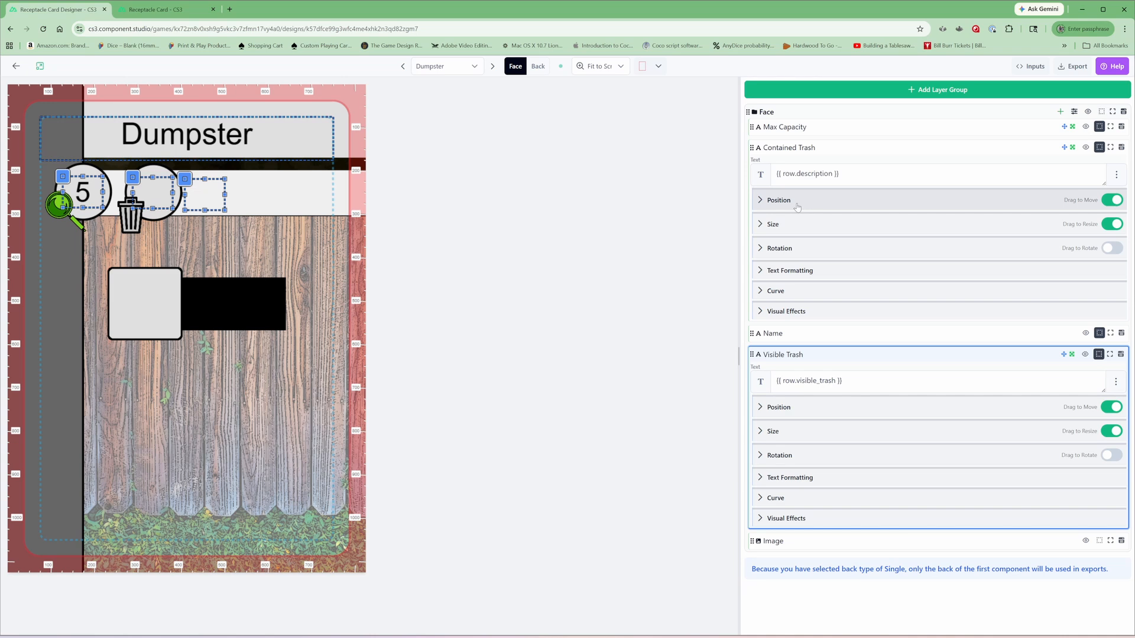
Link the Contained Trash layer's text to the row variable {{ row.contained_trash }}
click(1116, 176)
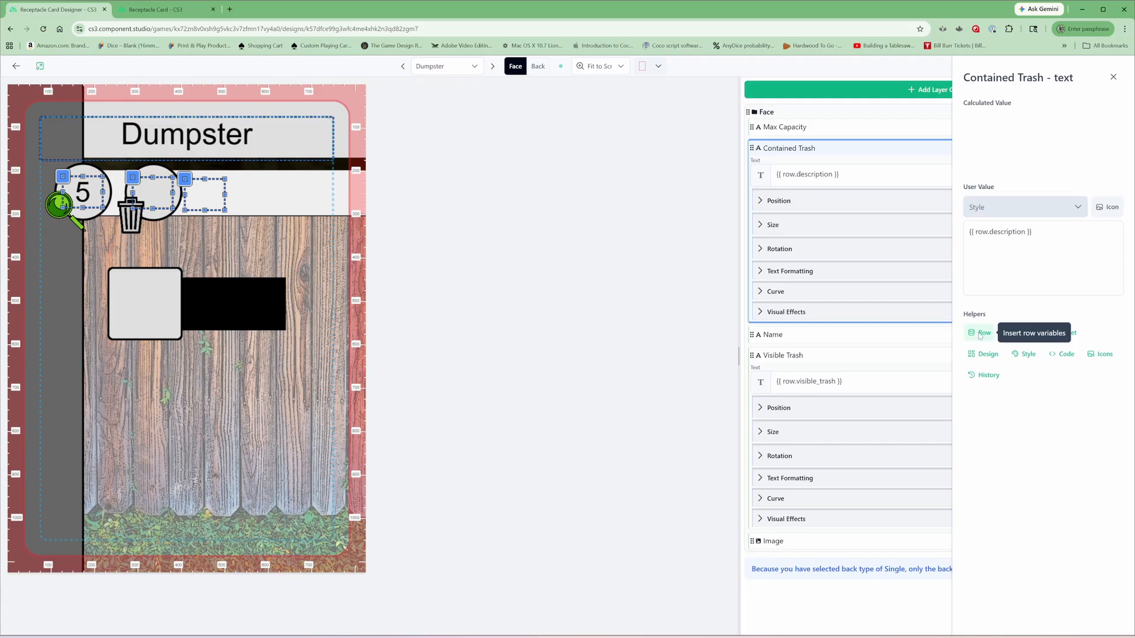
click(980, 333)
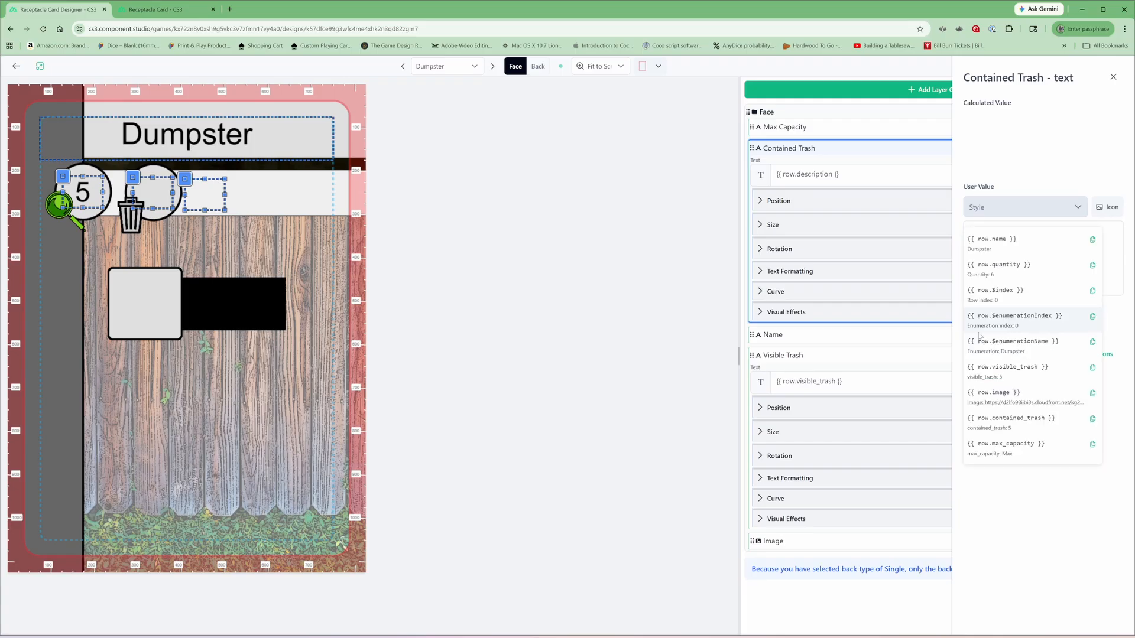
click(1029, 424)
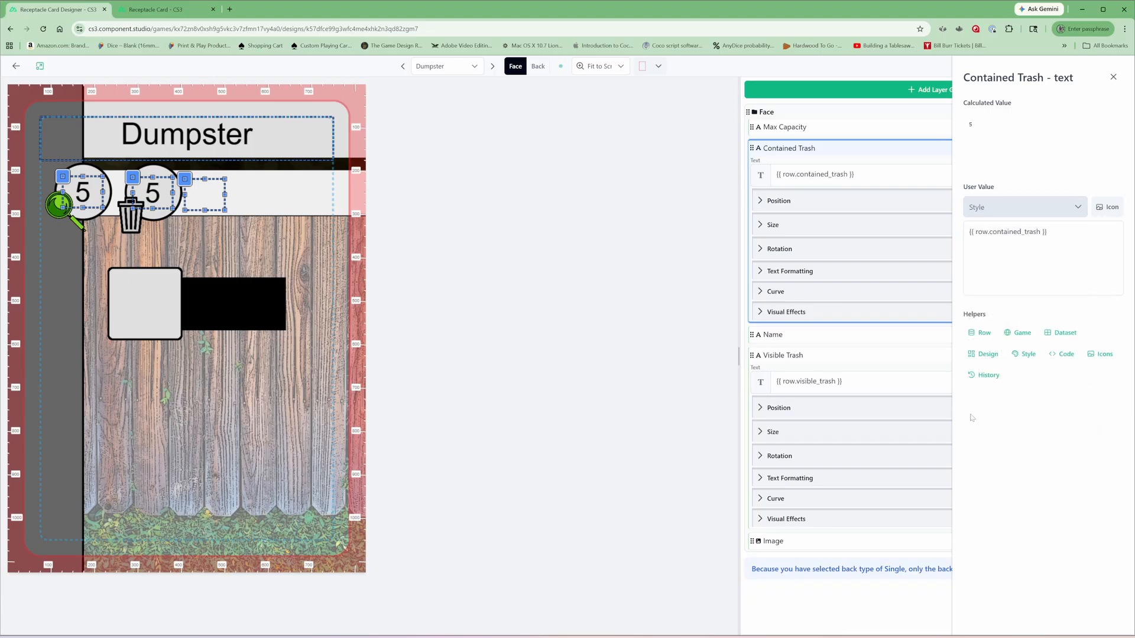
click(1114, 78)
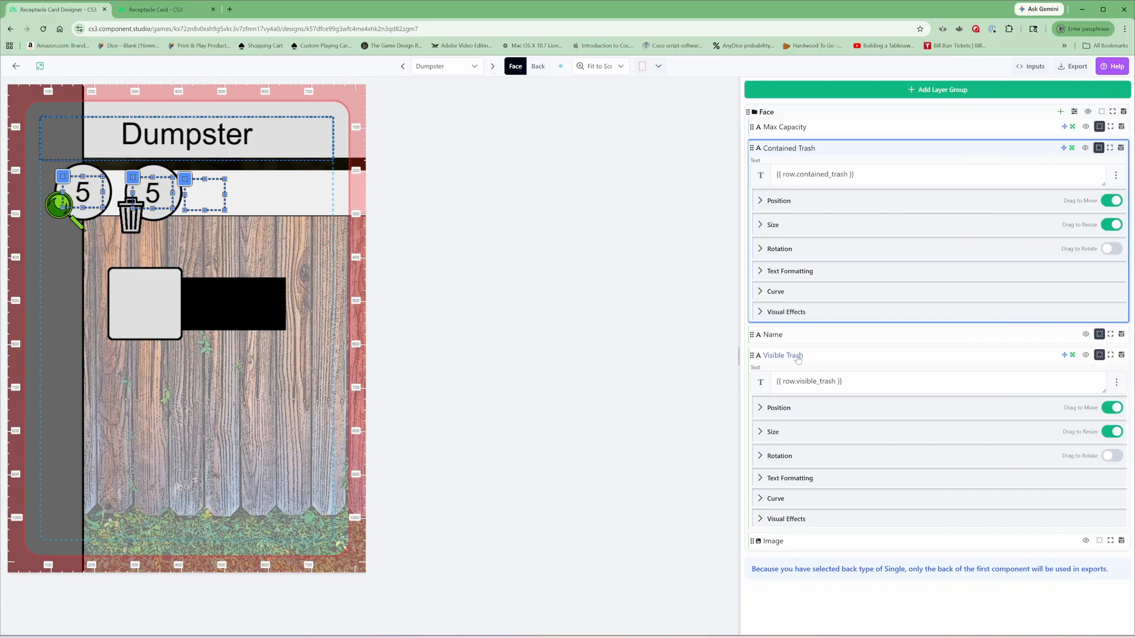
Link the Max Capacity layer's text to the row variable {{ row.max_capacity }}
click(789, 130)
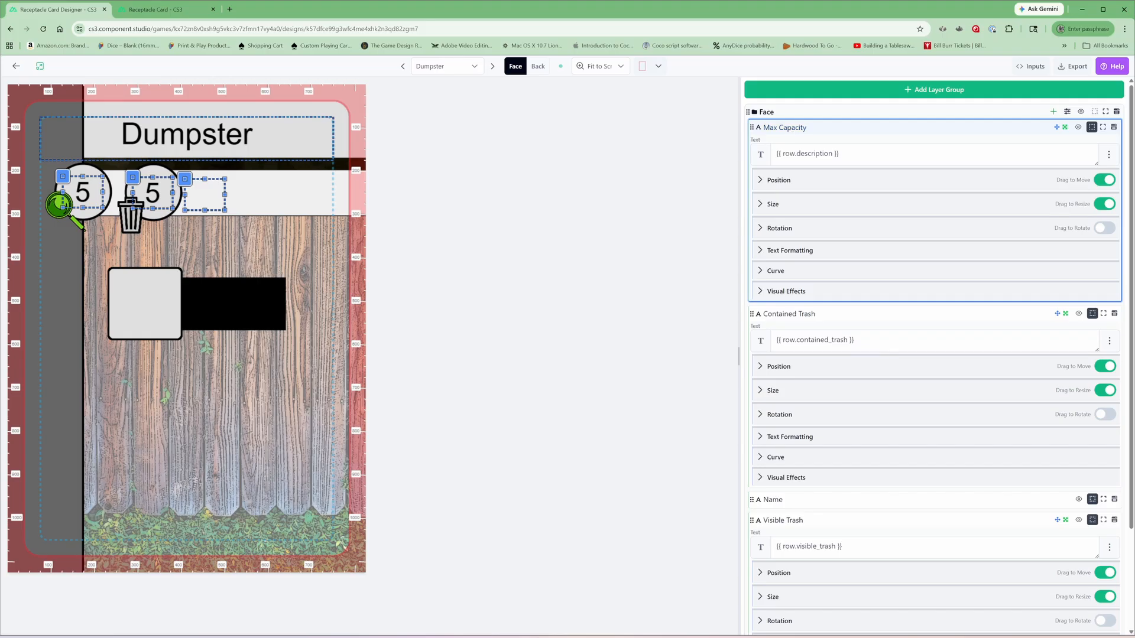
click(1108, 156)
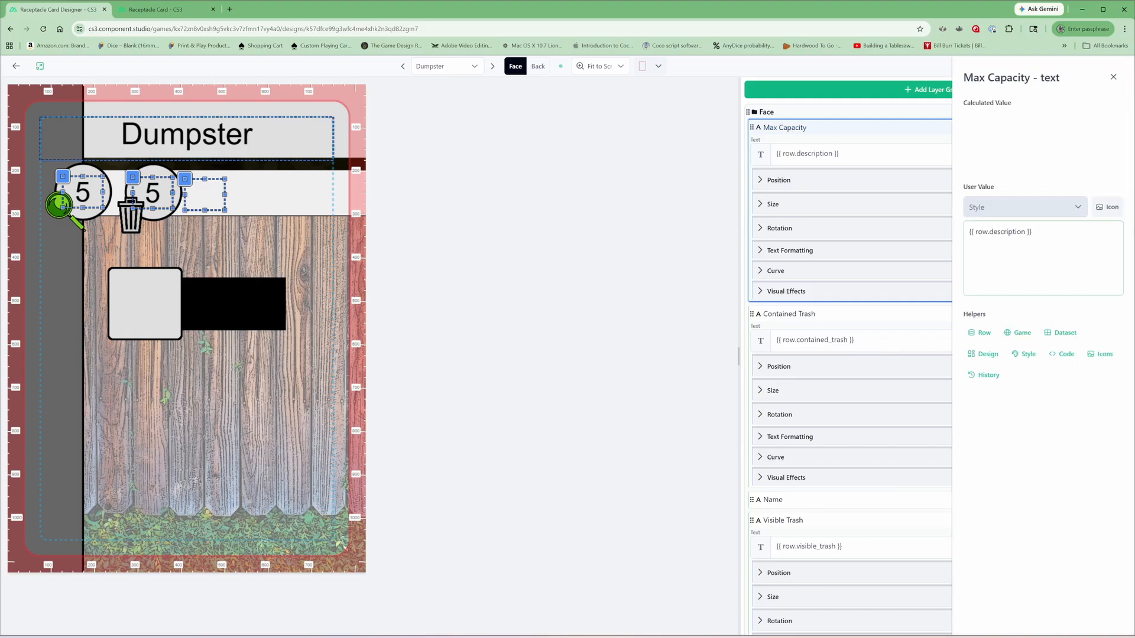
click(996, 333)
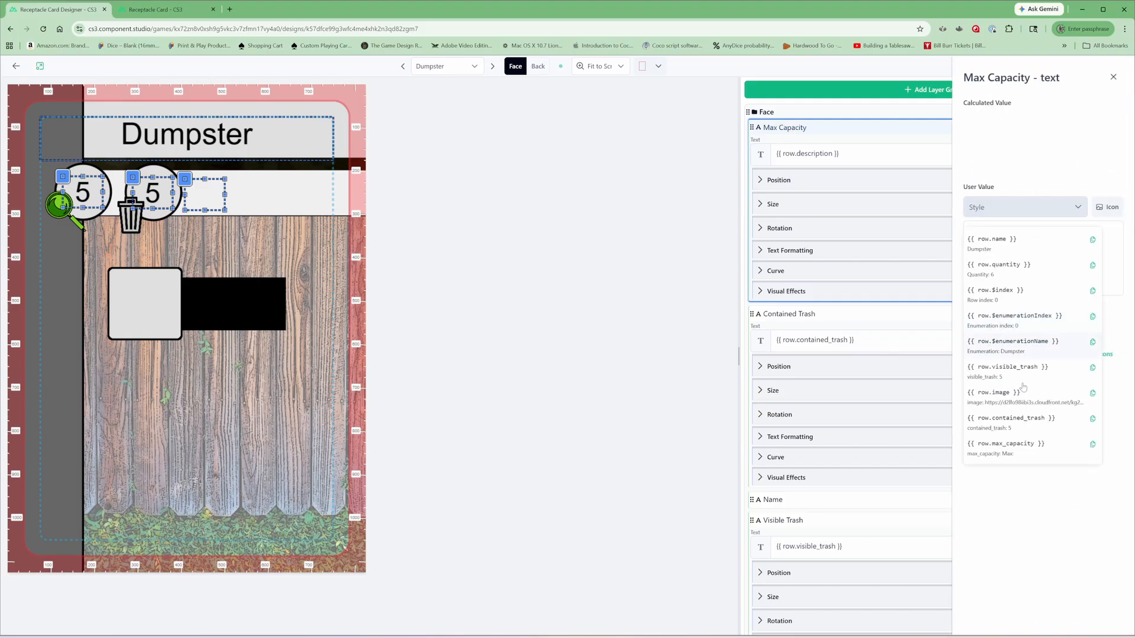
click(1008, 450)
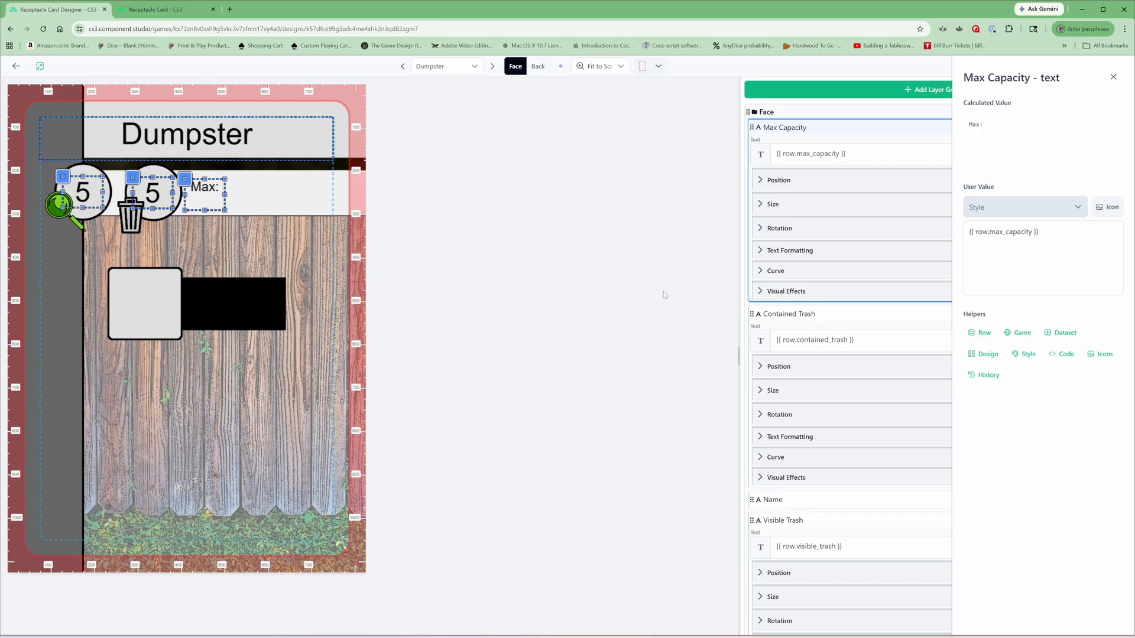
click(799, 391)
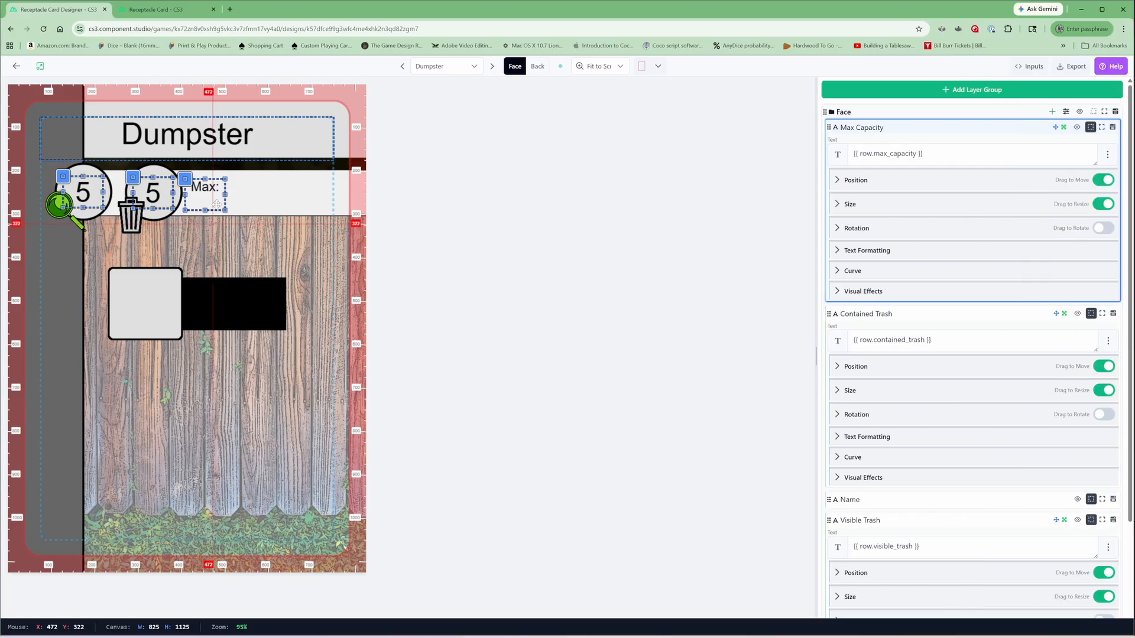
Change the vertical alignment of the Max Capacity layer's text
click(204, 191)
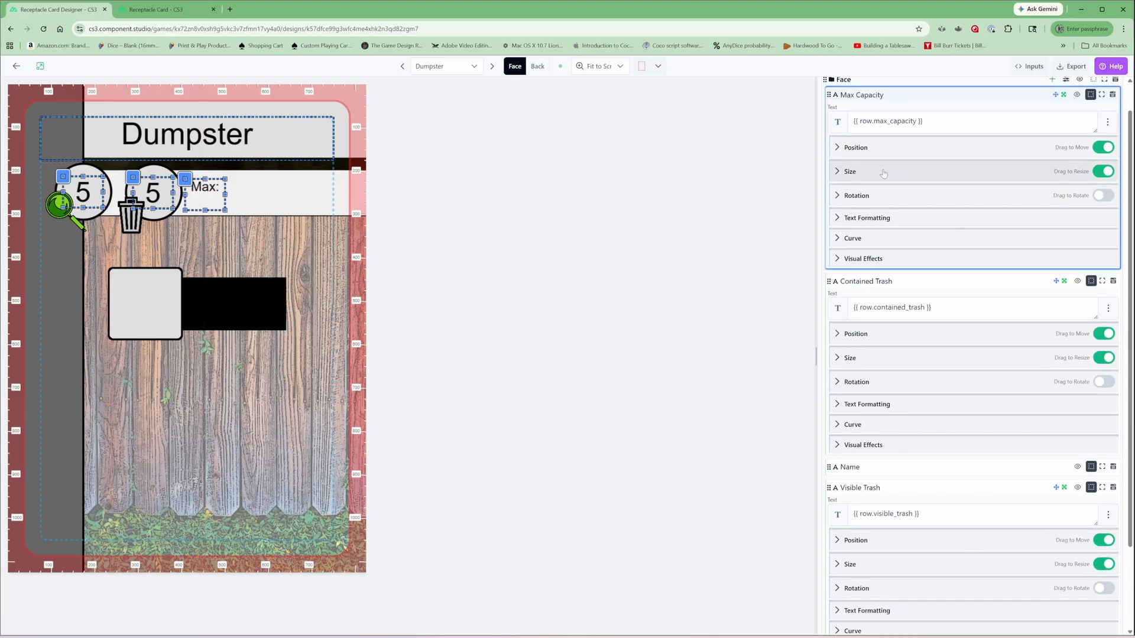
click(845, 218)
click(844, 249)
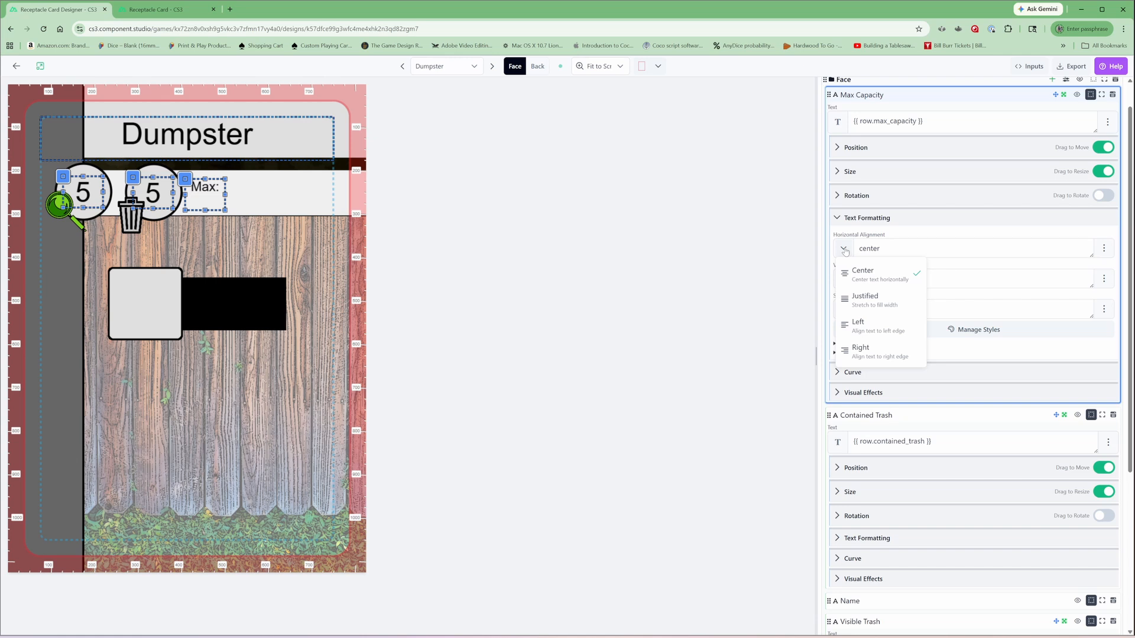
click(844, 278)
click(859, 307)
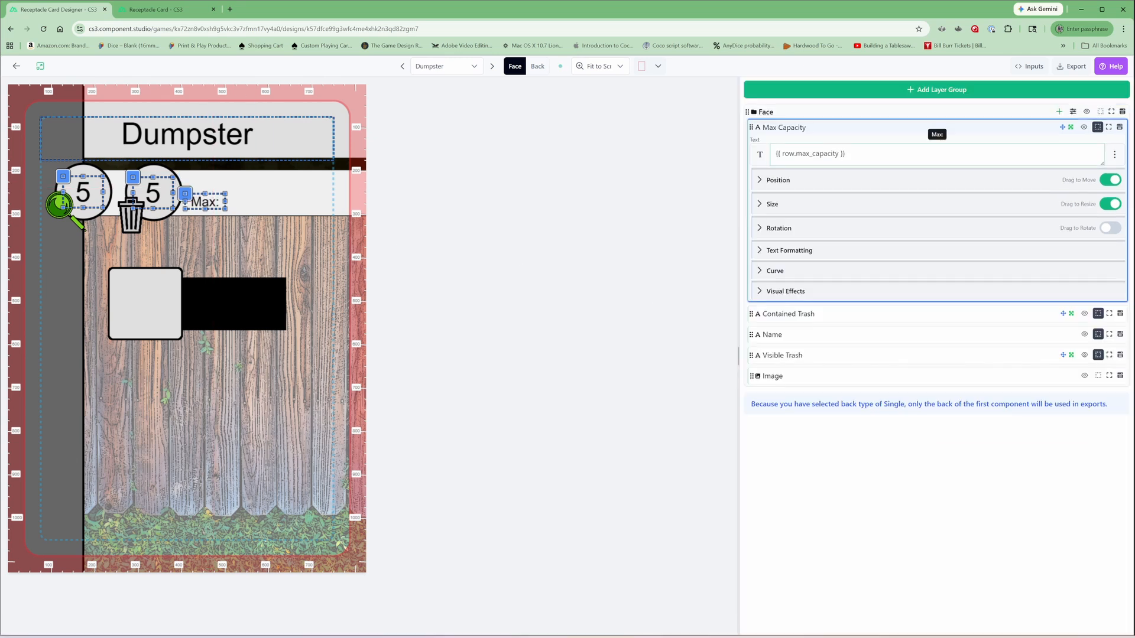
Add the prefix "Max:" before the row variable in the Max Capacity layer's text
click(775, 154)
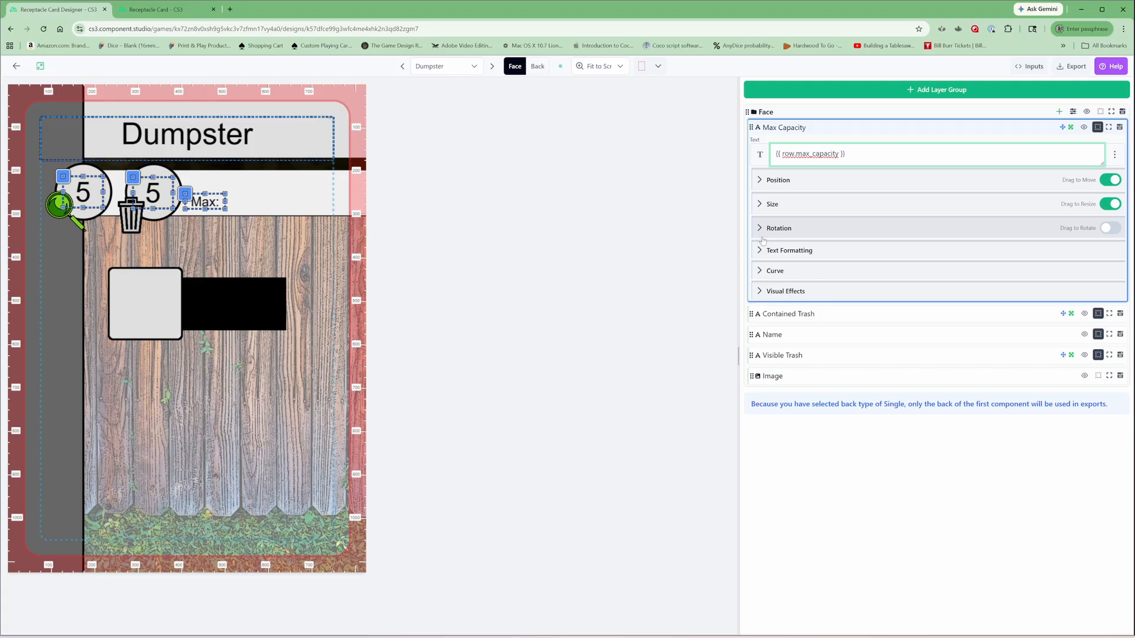
text(Max)
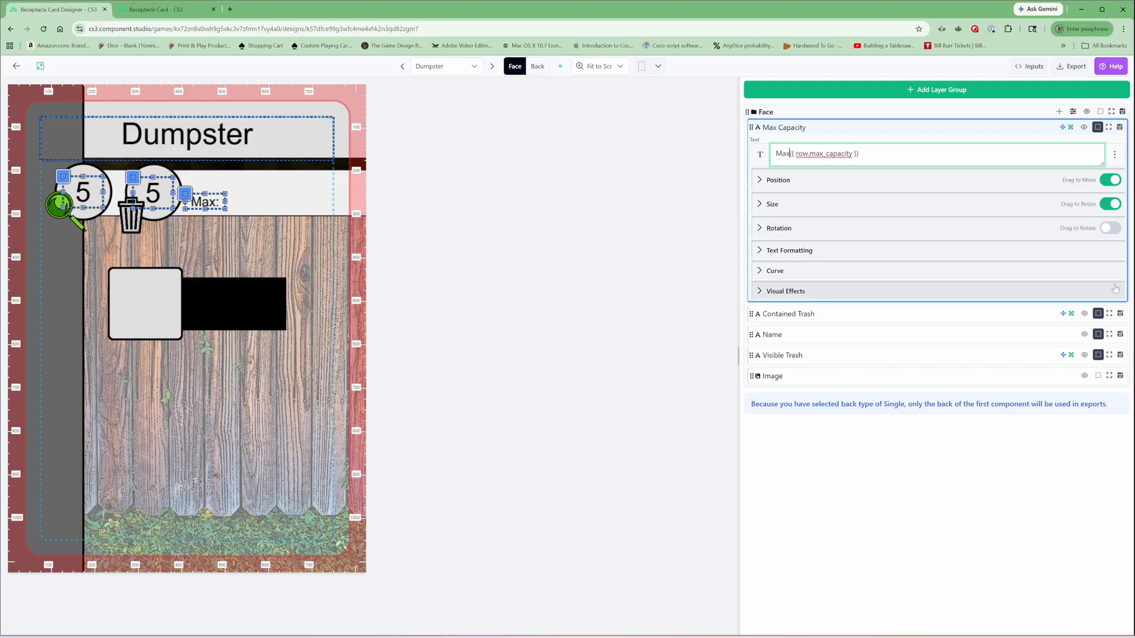
text(:)
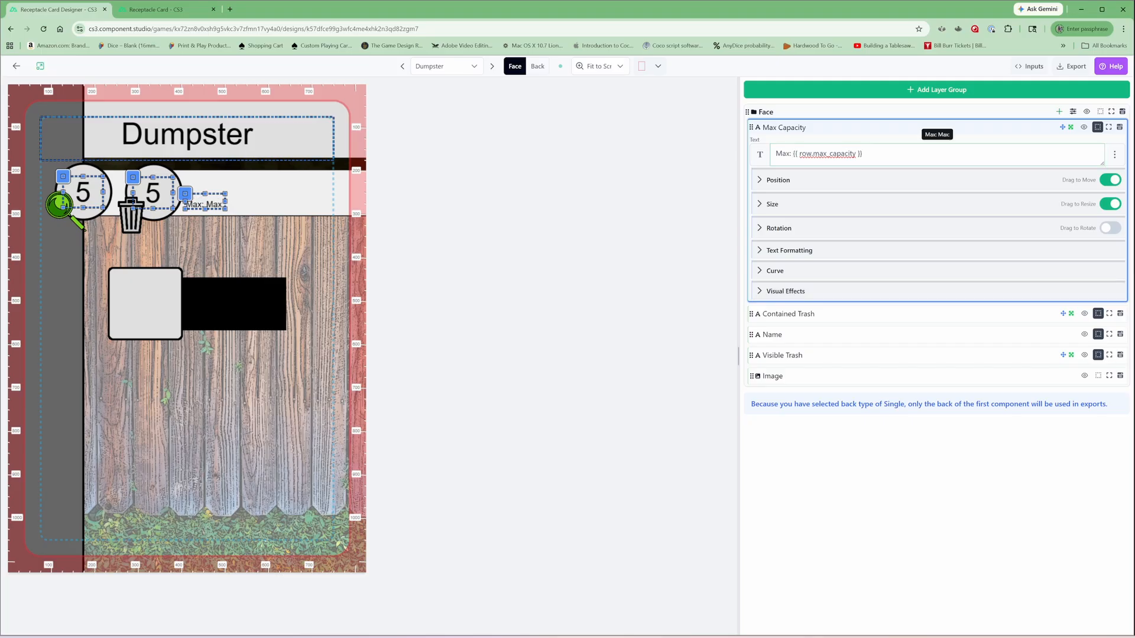
Set the Dumpster row's max_capacity value to 5 in the dataset and return to the card designer
click(142, 10)
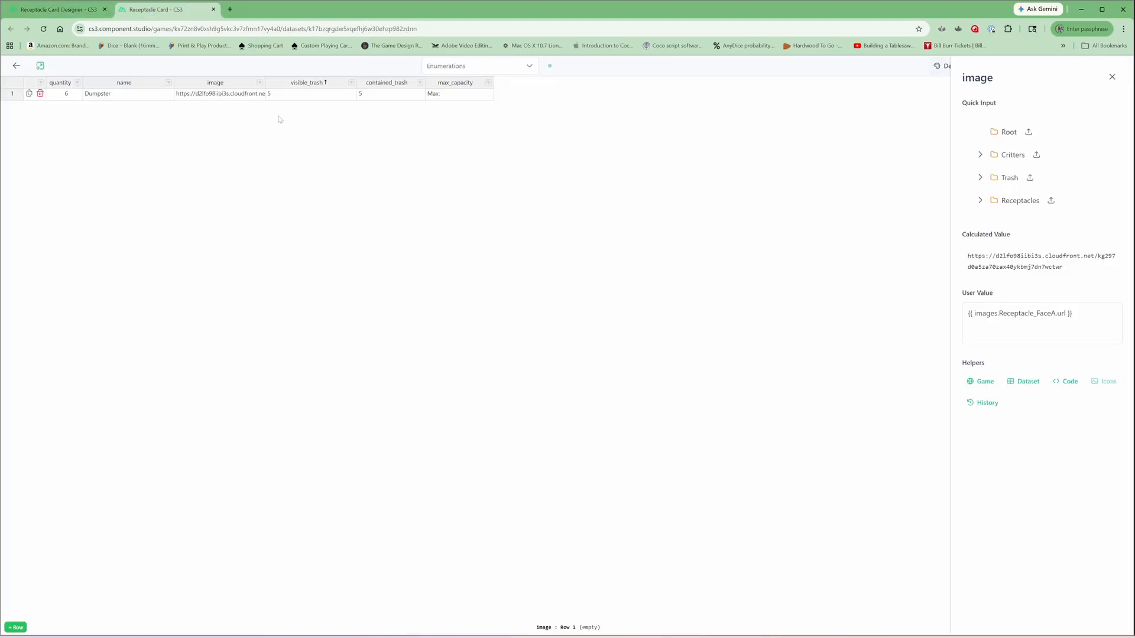
double_click(455, 93)
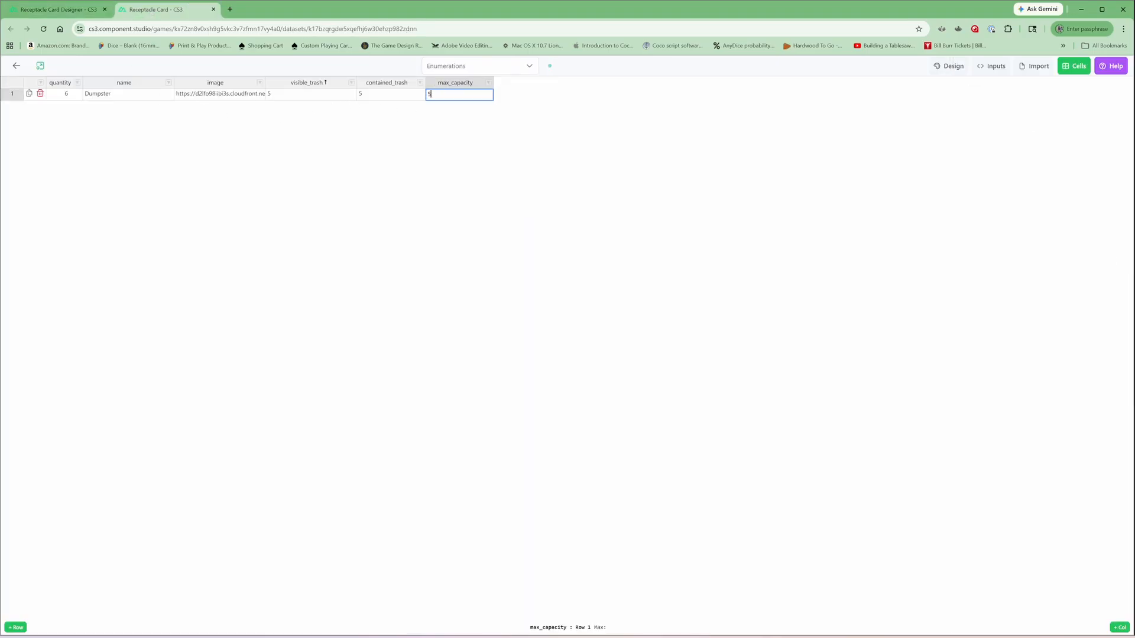
text(5)
click(57, 13)
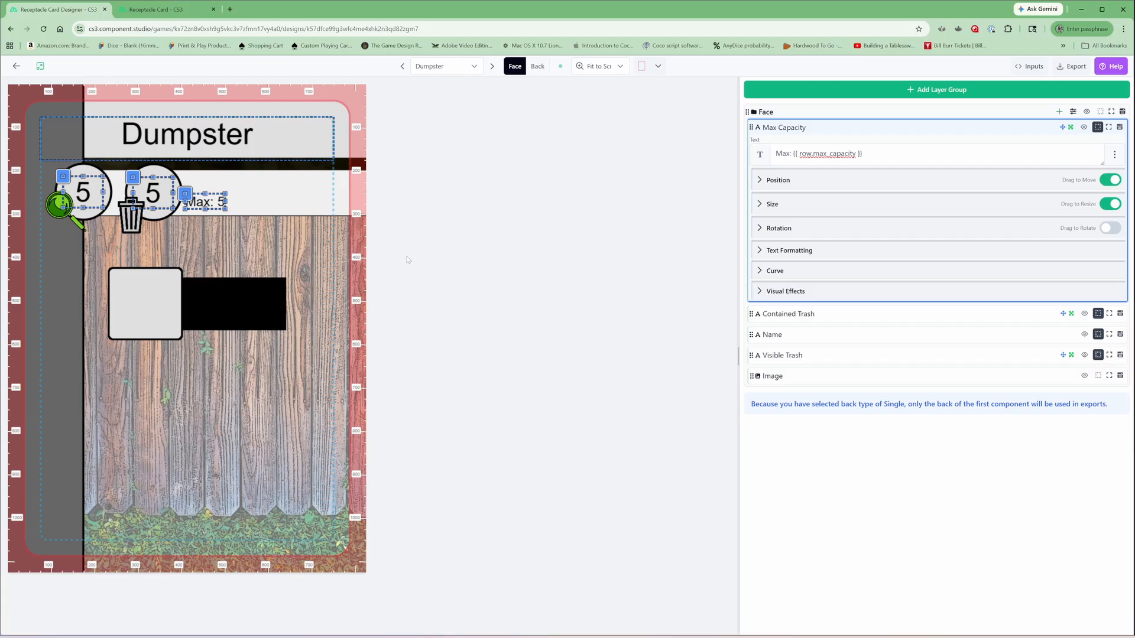
Duplicate the Max Capacity layer and rename the copy Defense Power
click(1119, 127)
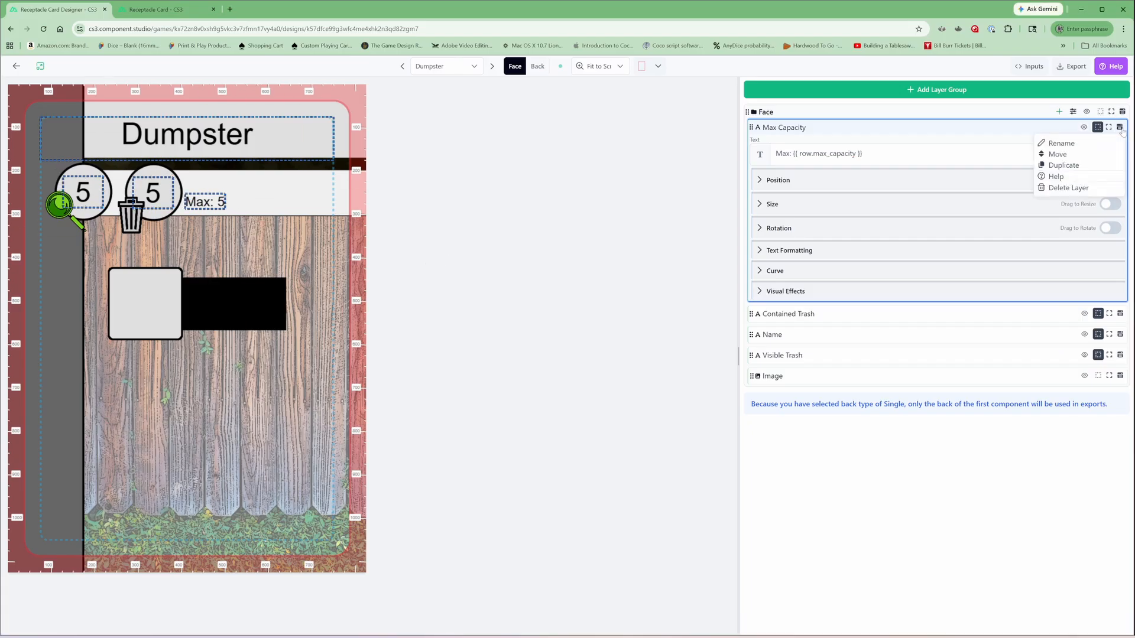
click(1056, 168)
click(1119, 127)
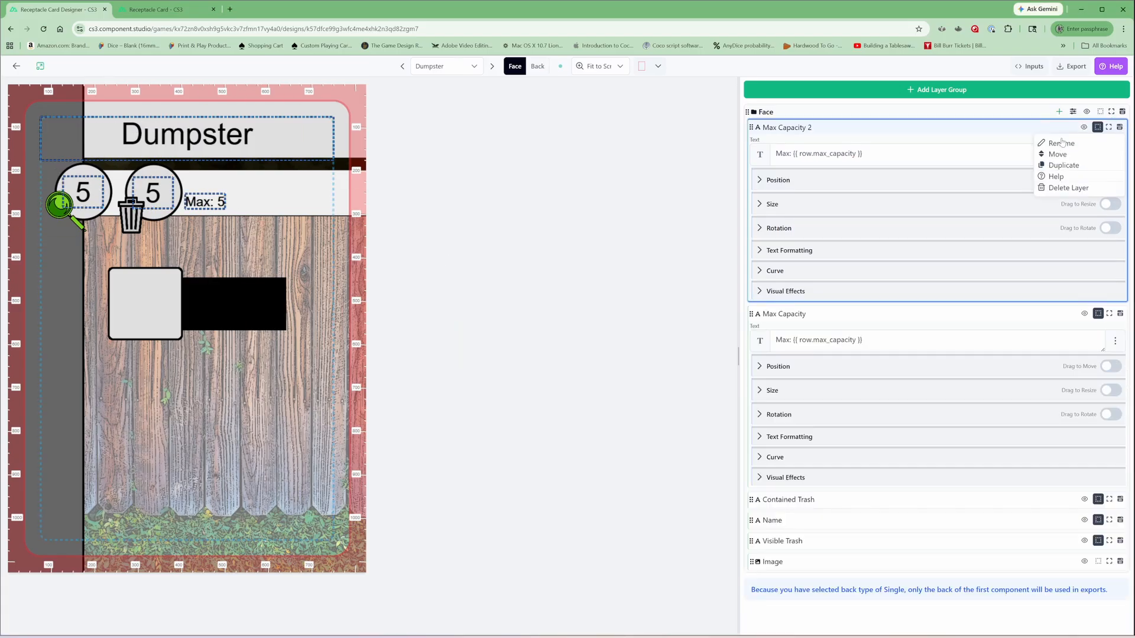
click(1062, 143)
text(Defense Power)
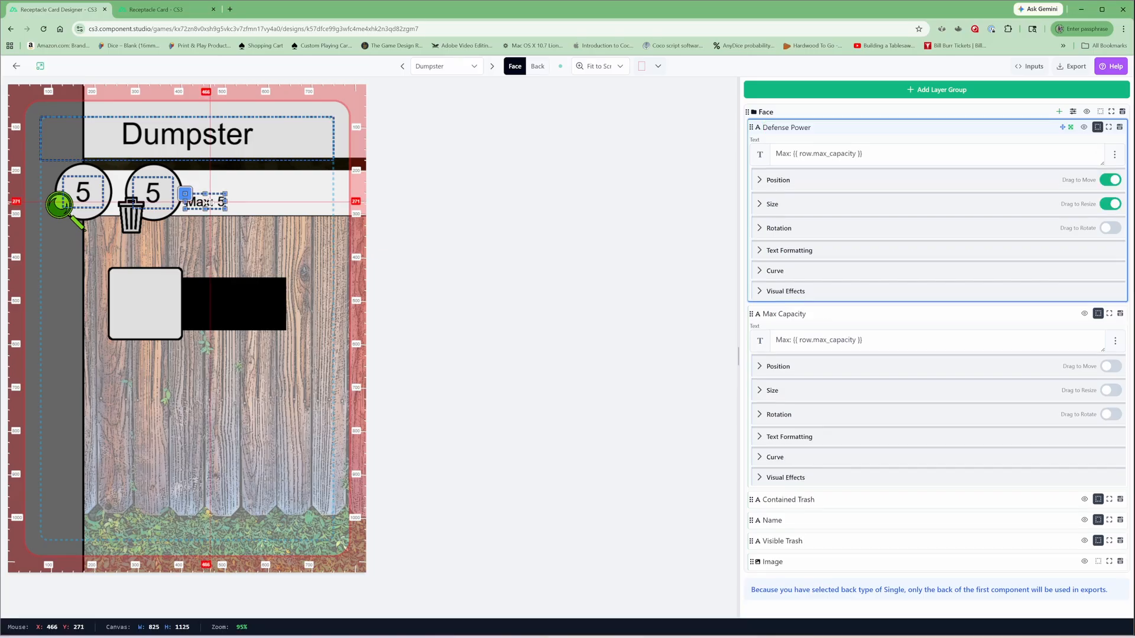
Move the Defense Power text onto the light square beside the black bar and enlarge its text box
drag(207, 201, 147, 306)
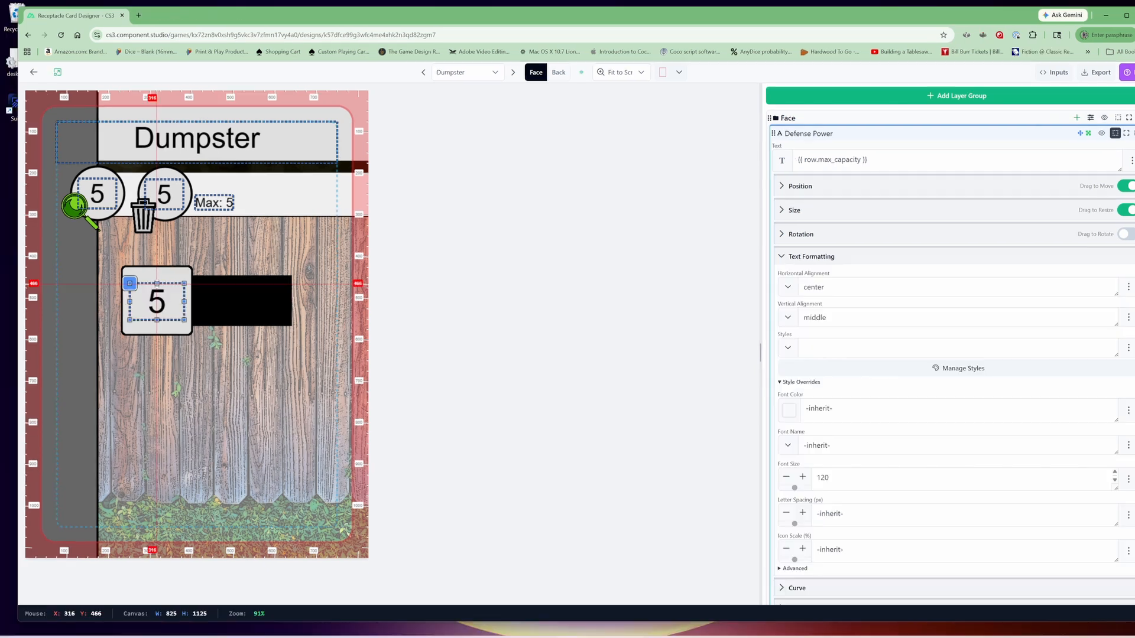
drag(184, 329, 169, 311)
right_click(169, 311)
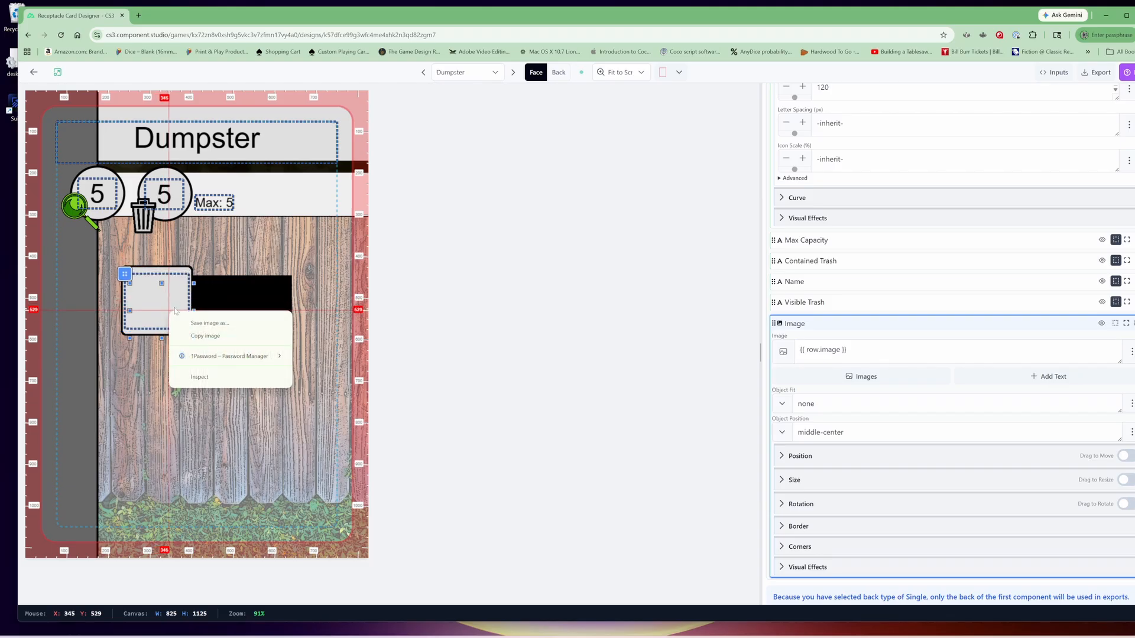
click(374, 406)
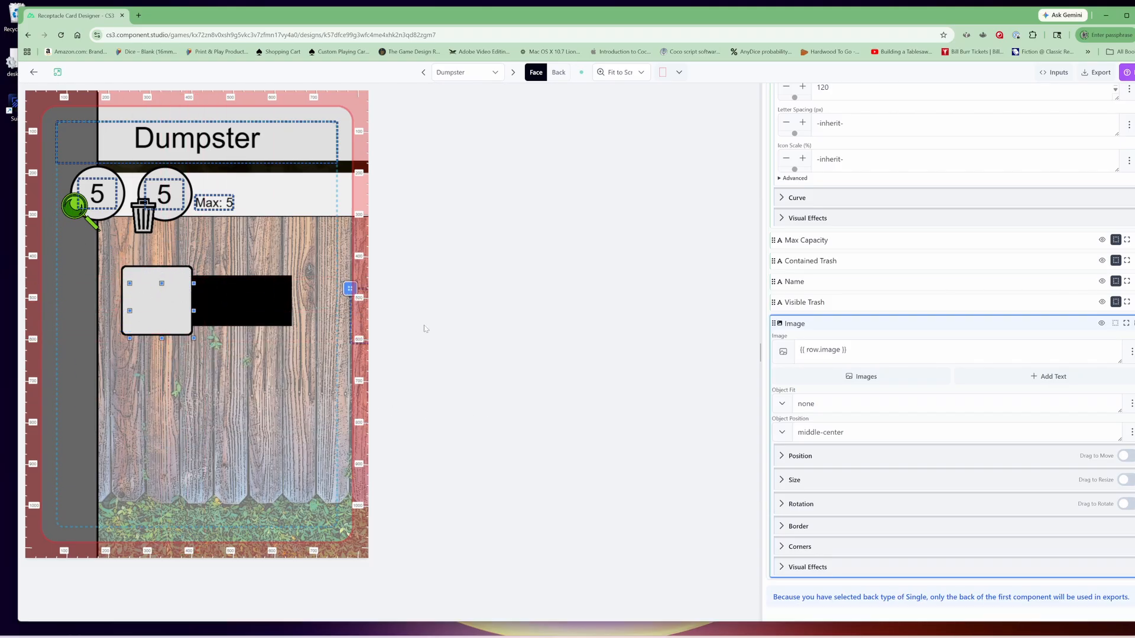
right_click(169, 310)
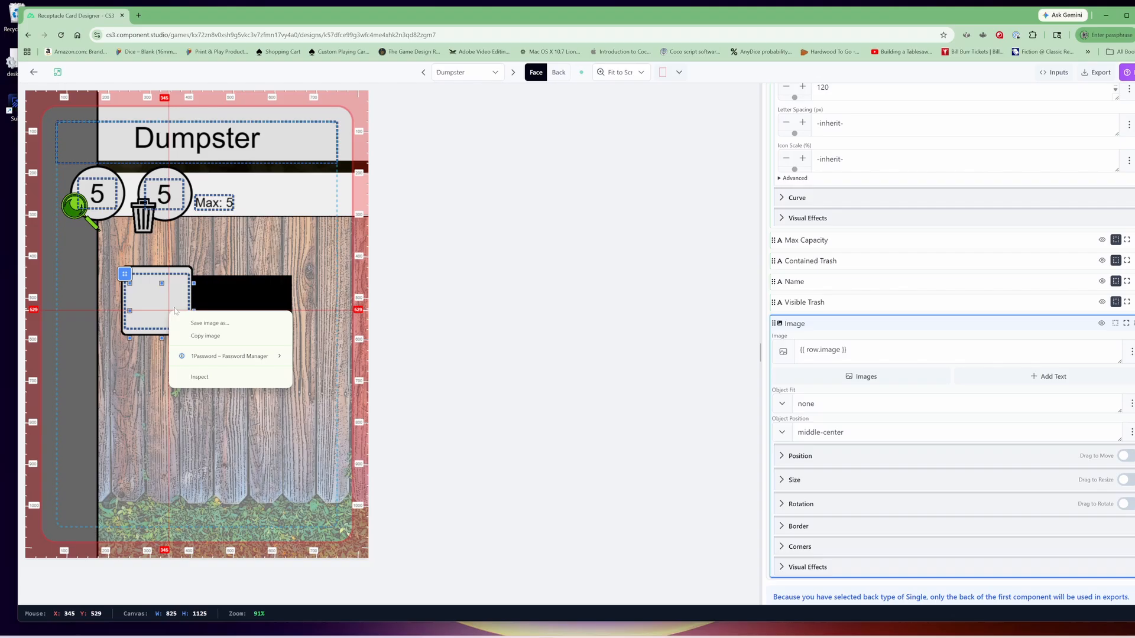
click(374, 406)
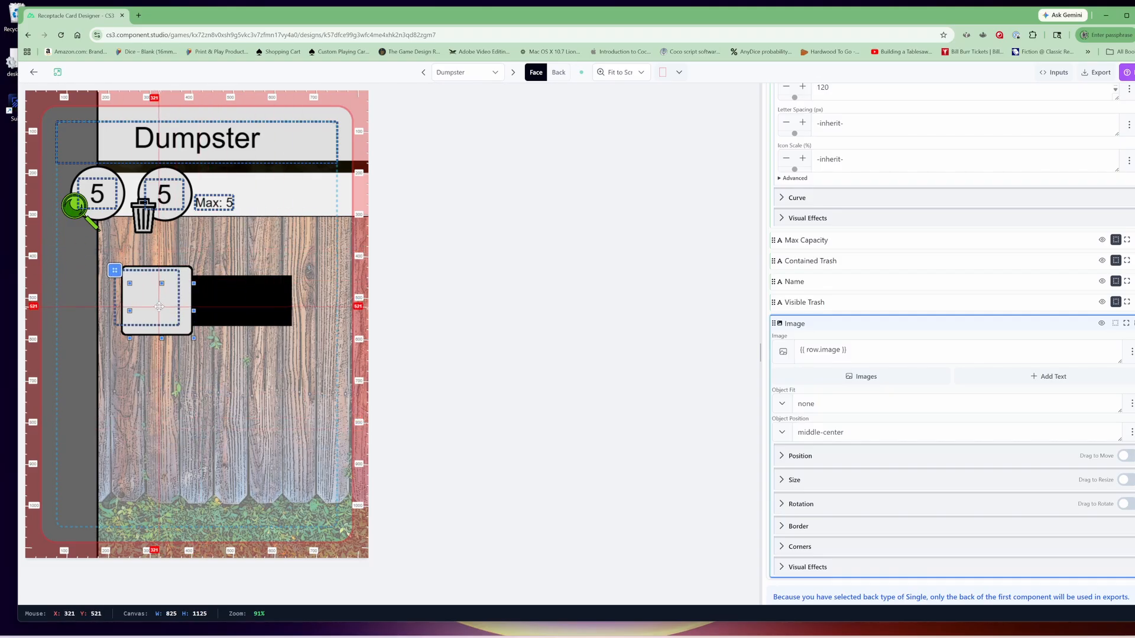
Reload the card designer and center the Defense Power text box inside the light square
click(61, 35)
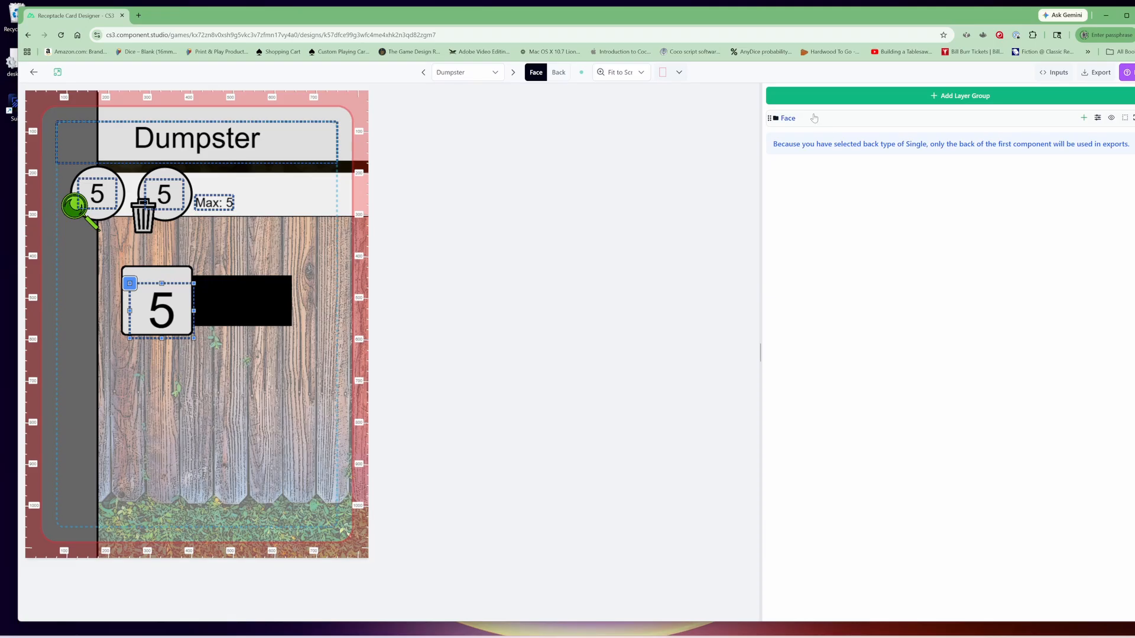
click(801, 141)
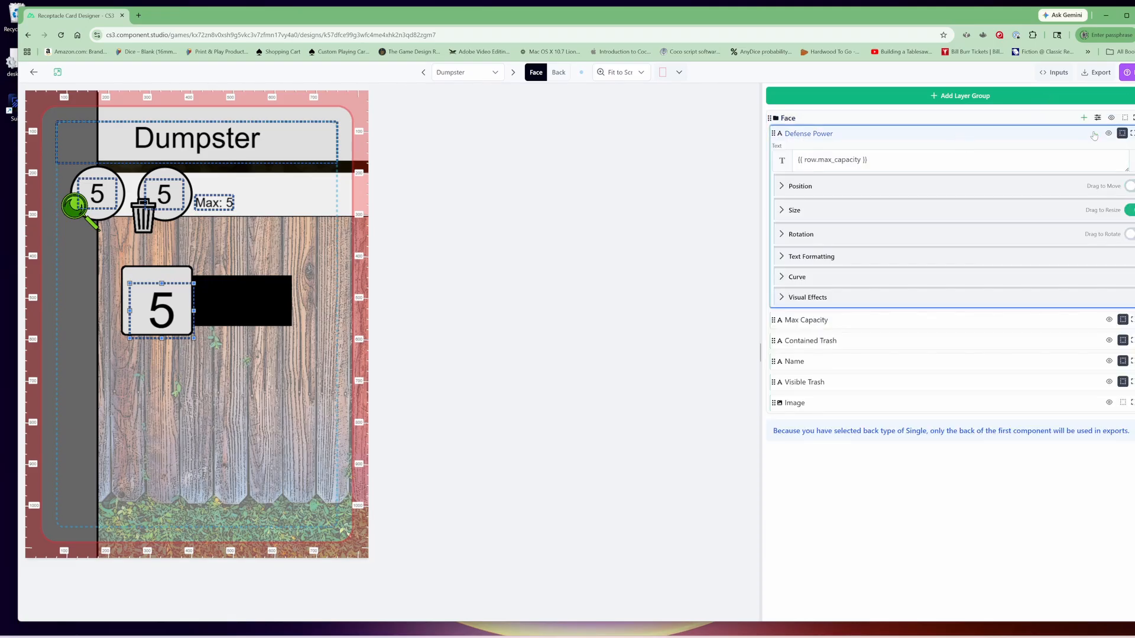
click(1130, 210)
click(1130, 210)
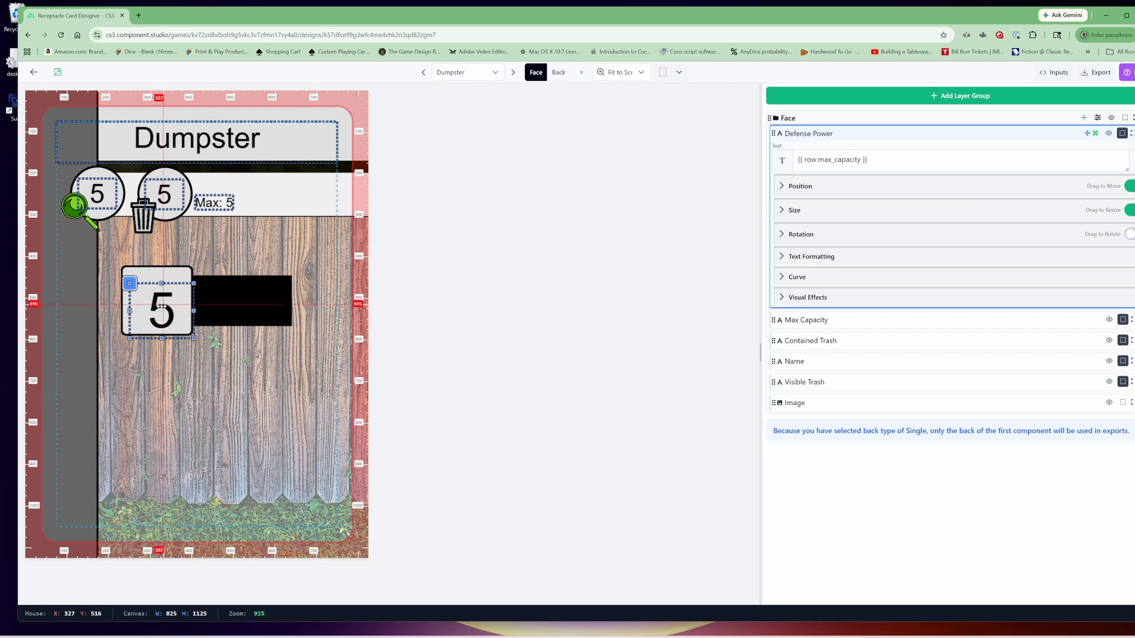
drag(164, 308, 158, 299)
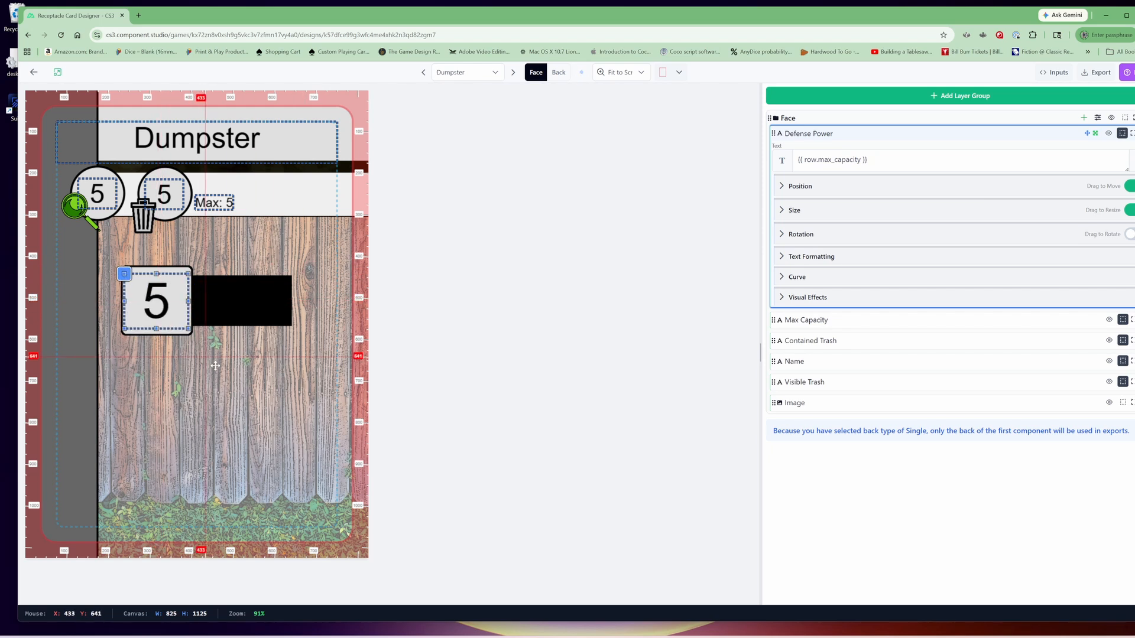
Add a Text column named defense_power to the Receptacle Card dataset
click(1054, 72)
click(1074, 96)
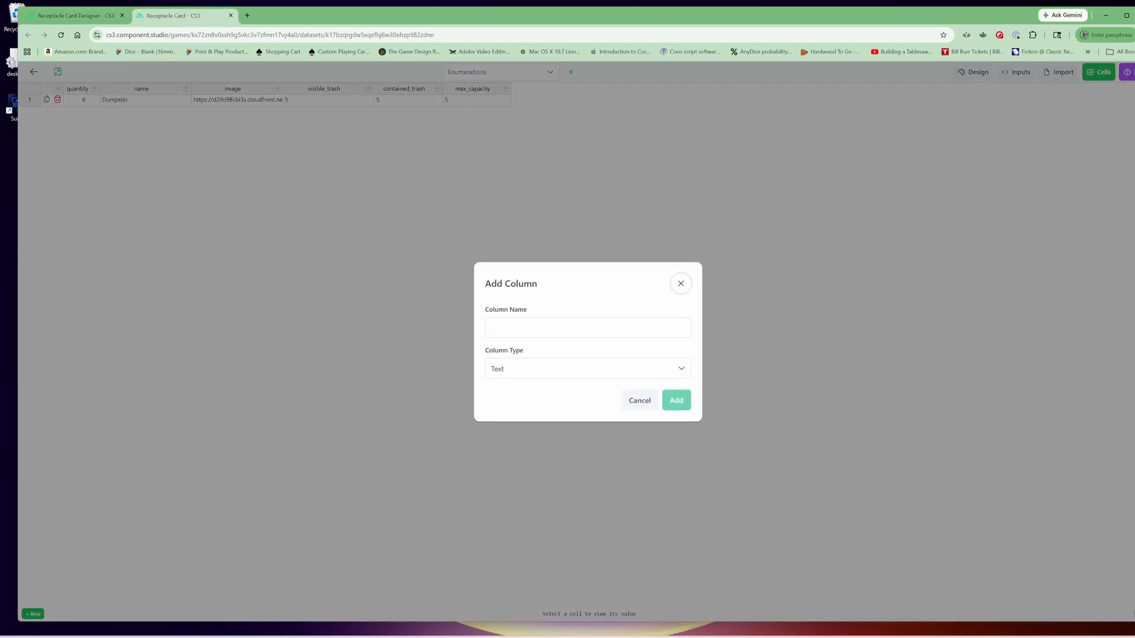
click(493, 327)
text(defense)
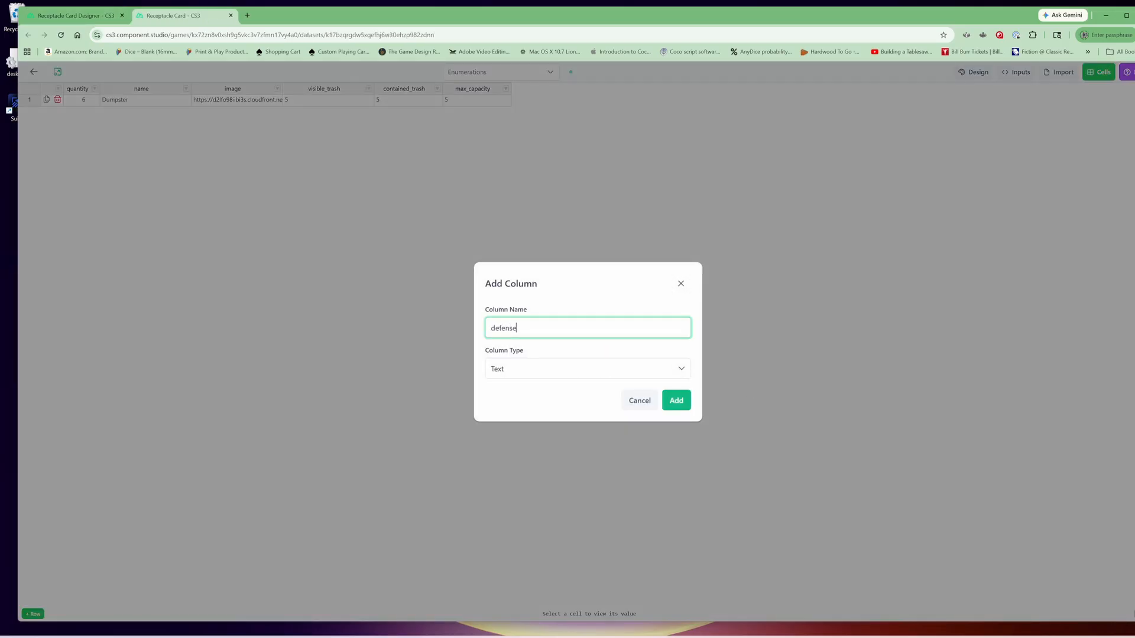
text(_power)
click(677, 400)
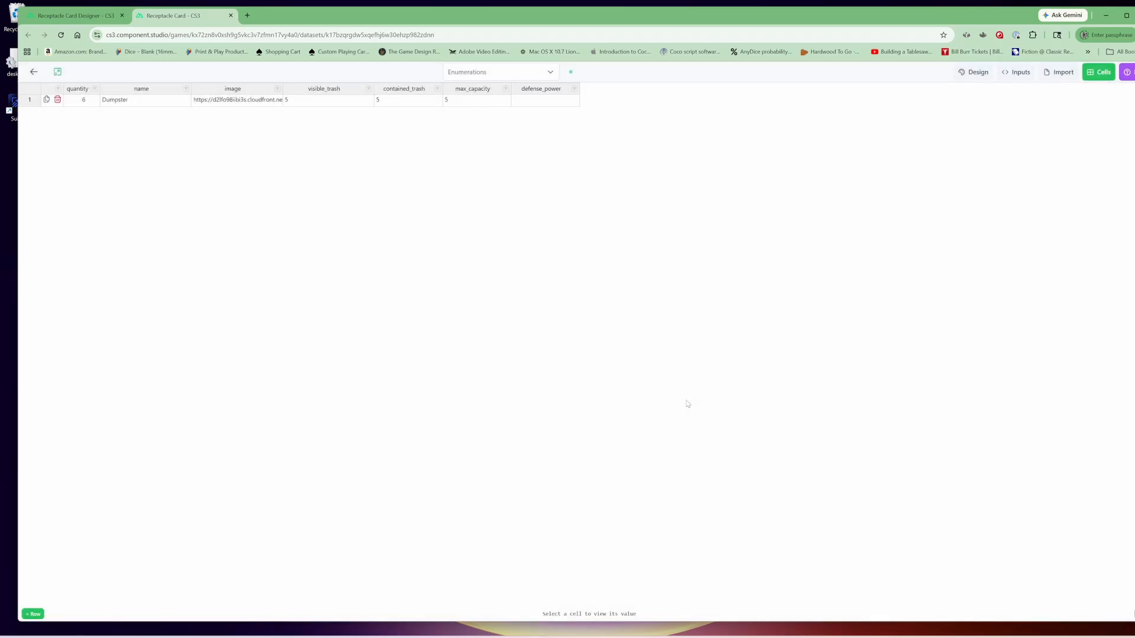
Return to the card designer and link the Defense Power layer's text to {{ row.defense_power }}
click(74, 16)
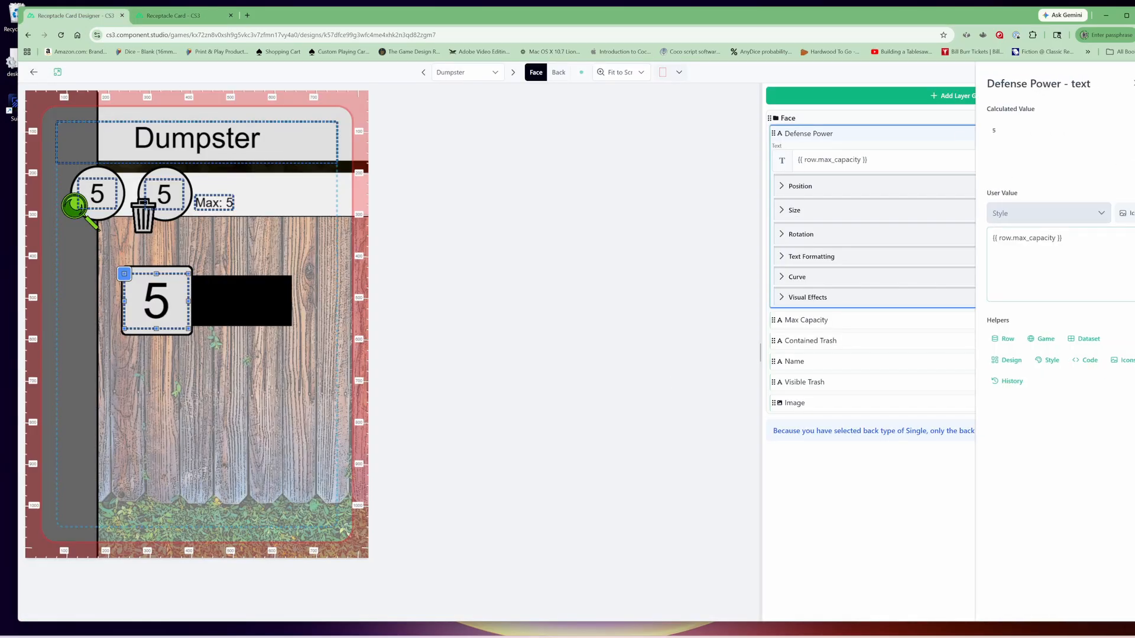
drag(1012, 238, 1050, 238)
text(de)
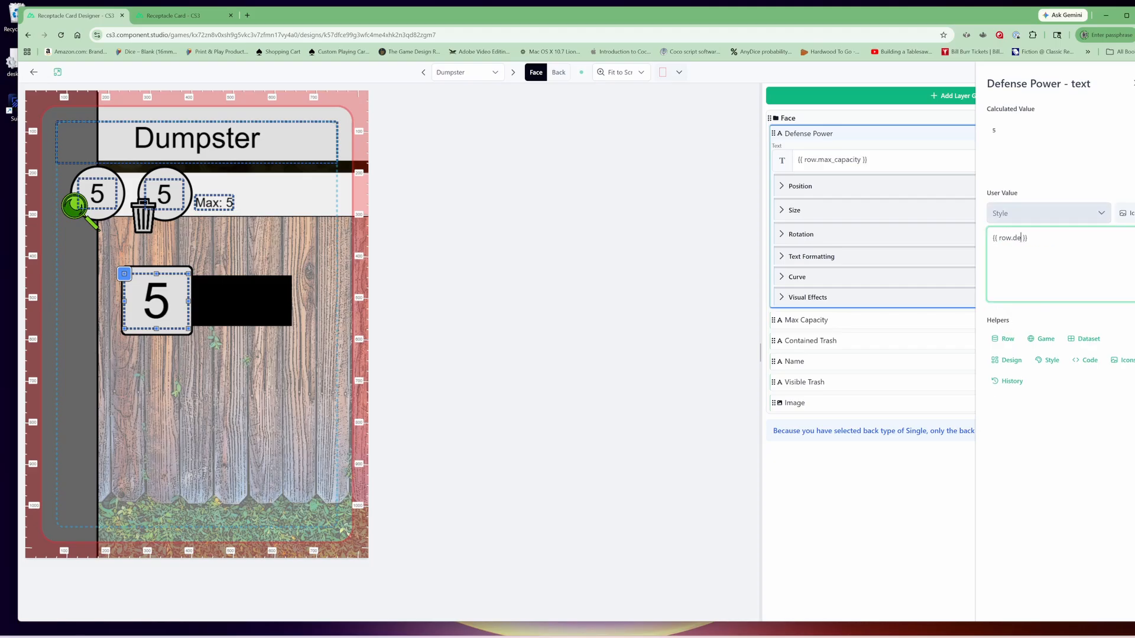
text(fense_power)
click(1133, 83)
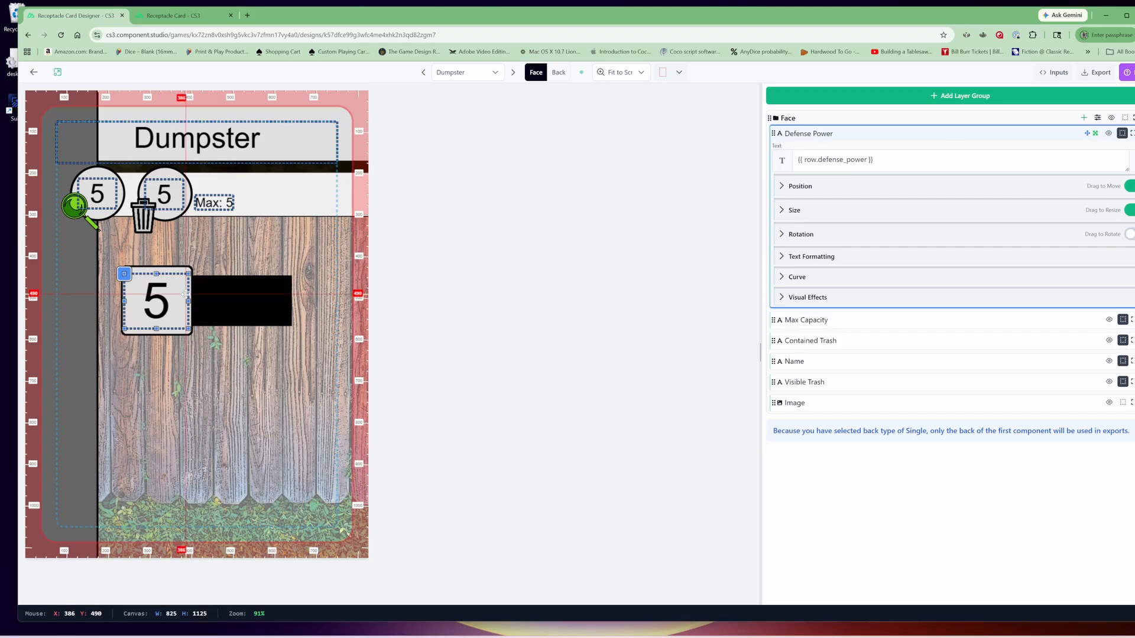
Duplicate the Max Capacity layer and rename the copy Defense Reduction Attributes
click(204, 202)
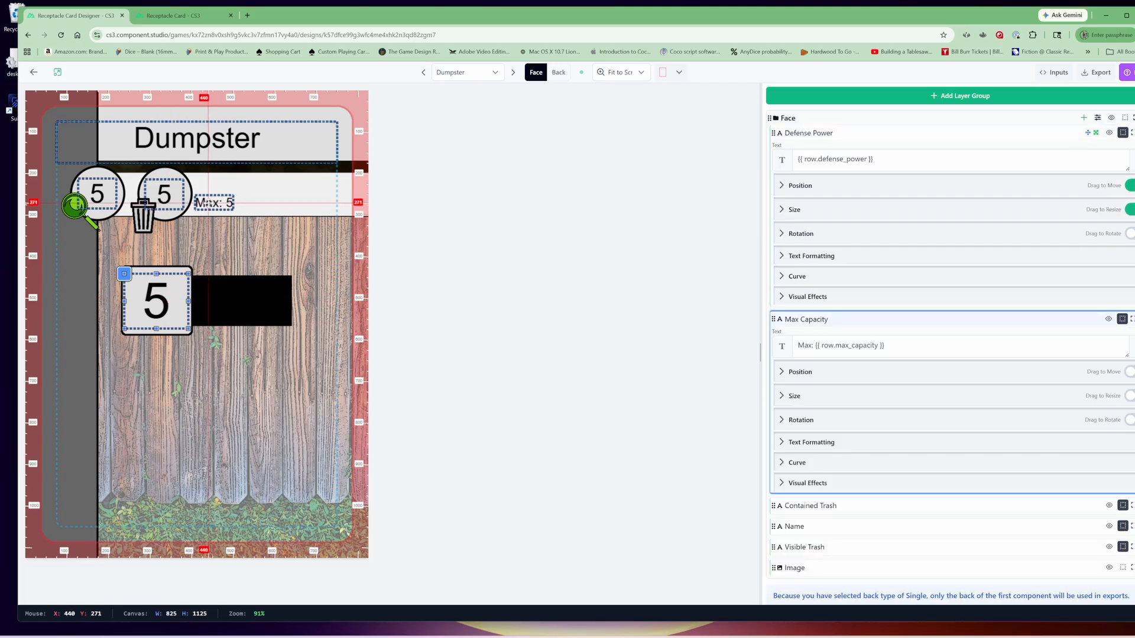
click(1123, 320)
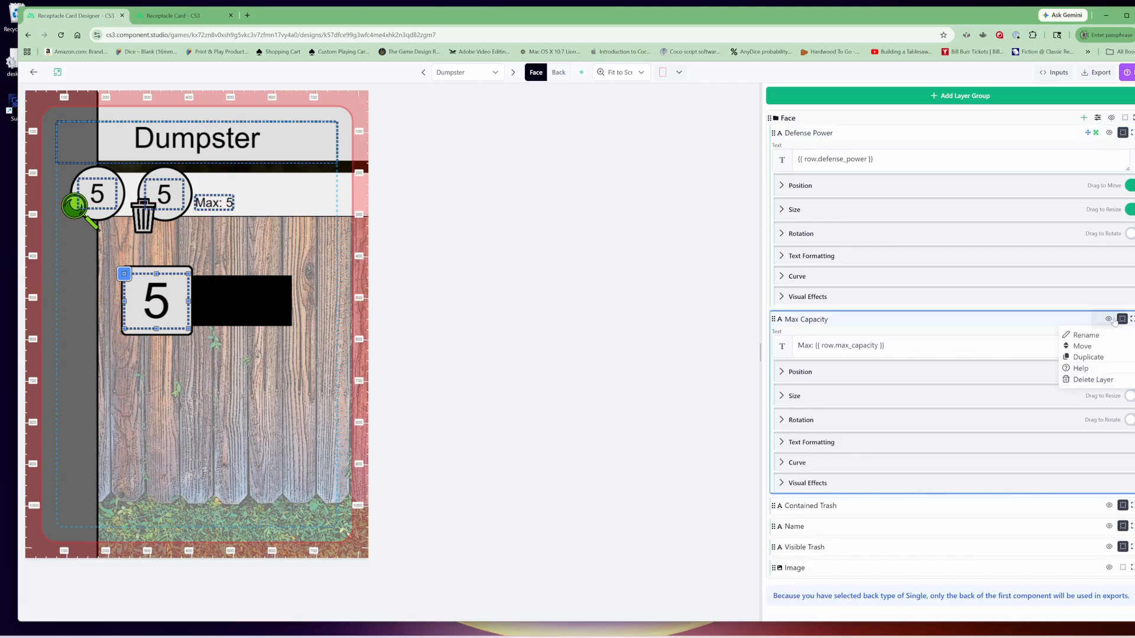
click(1089, 354)
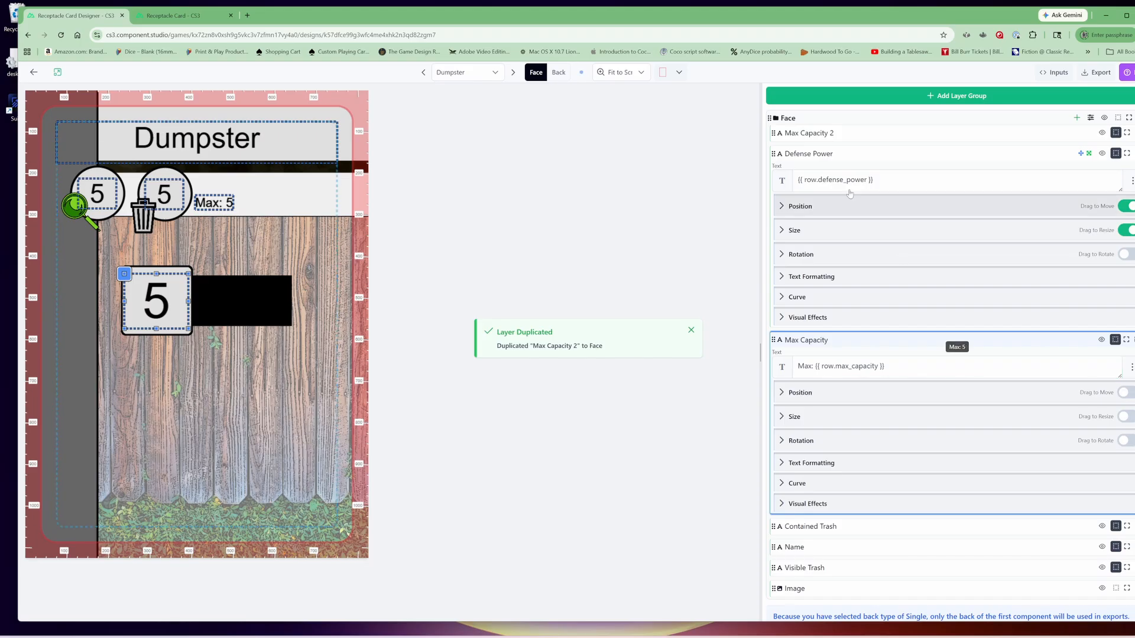
click(833, 132)
click(1105, 135)
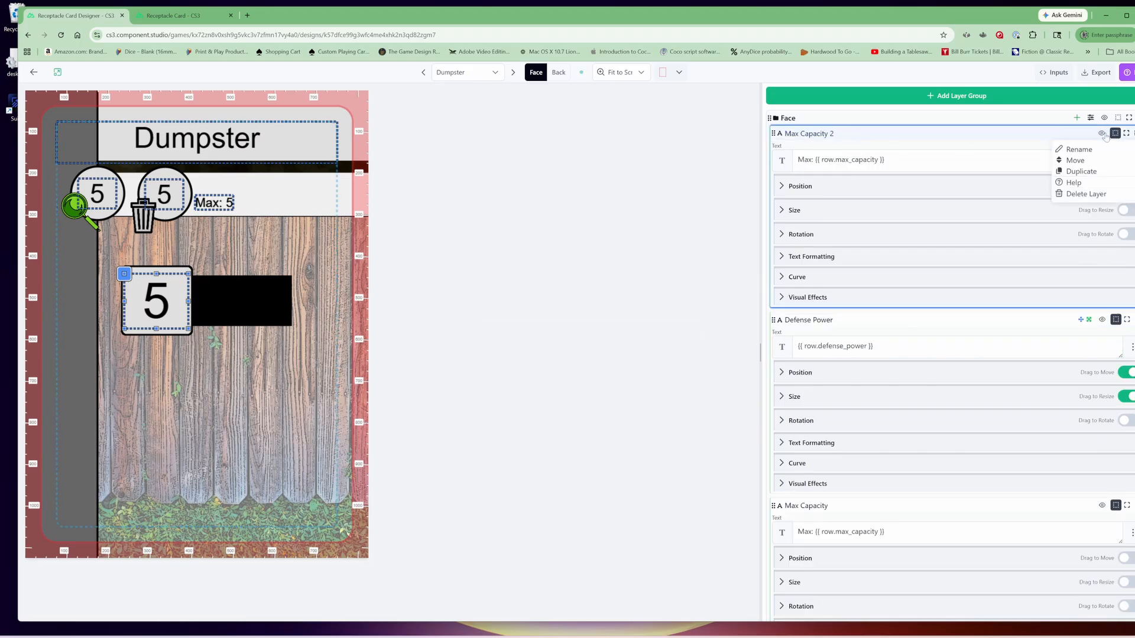
click(1077, 150)
text(Defense Reductions)
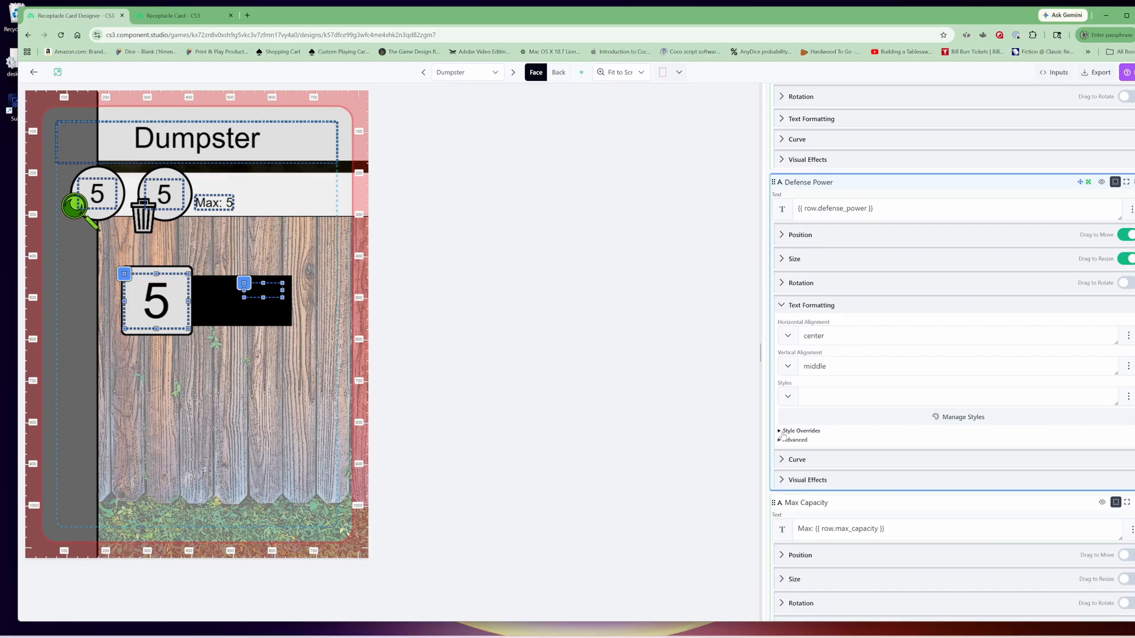
Override the Defense Power layer's font color with black (000000) and collapse that layer
click(779, 432)
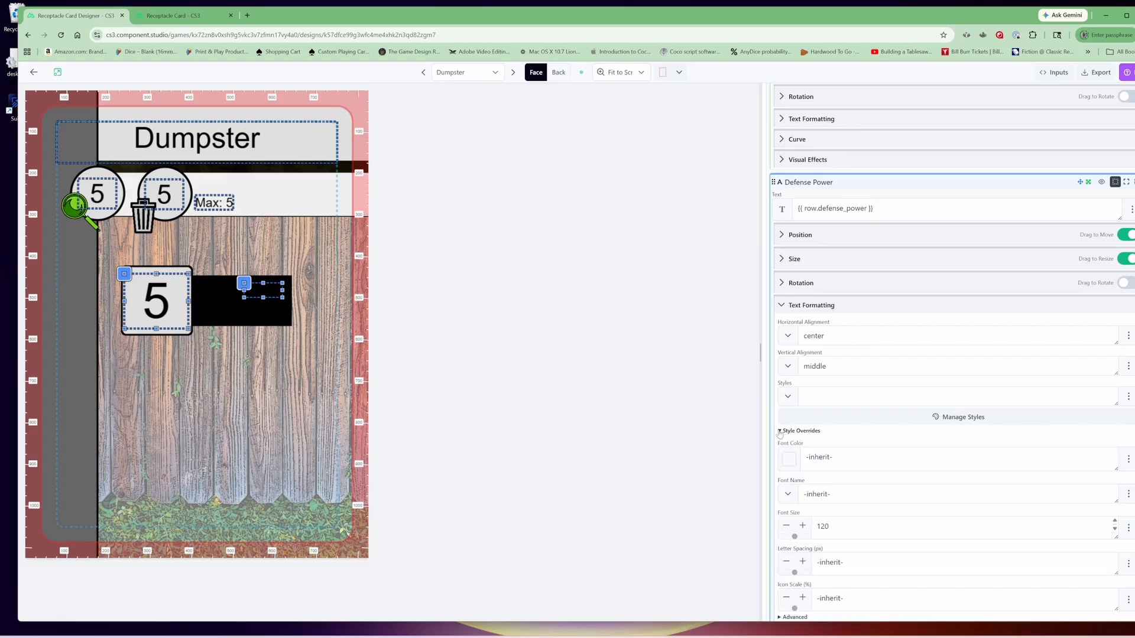
click(792, 464)
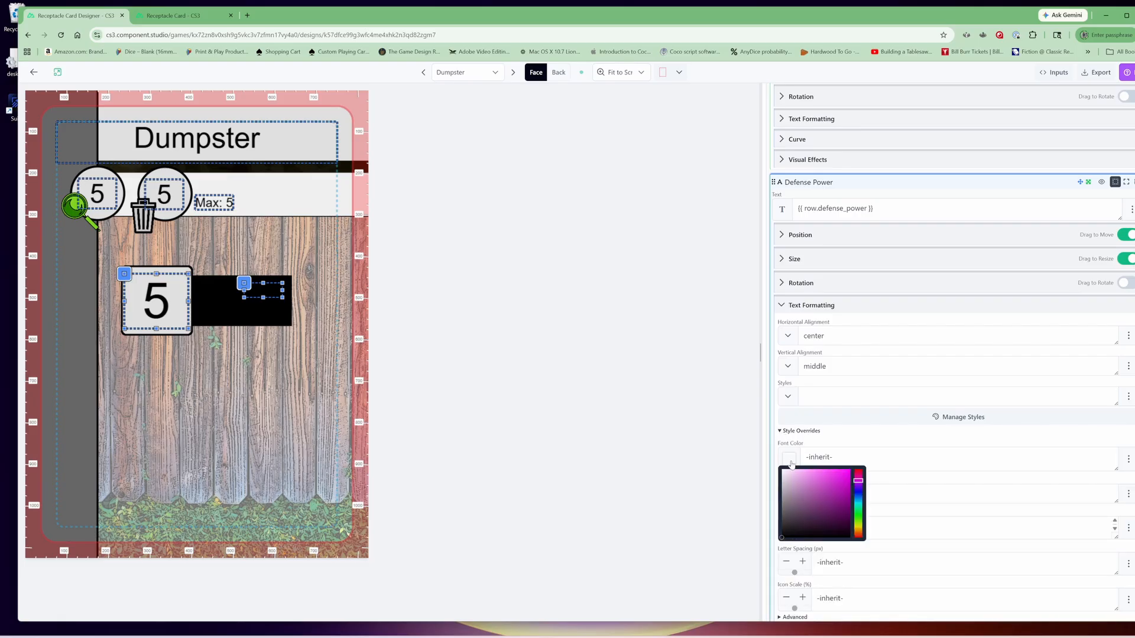
click(781, 470)
click(781, 539)
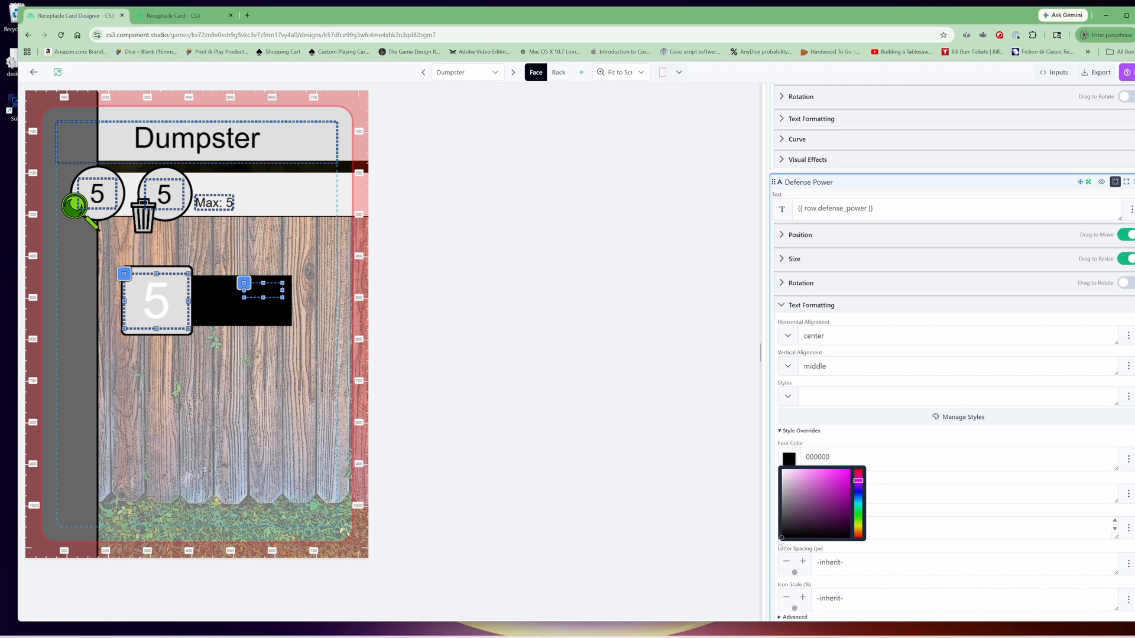
click(808, 183)
Override the Defense Reduction Attributes layer's font color with white (ffffff)
click(782, 258)
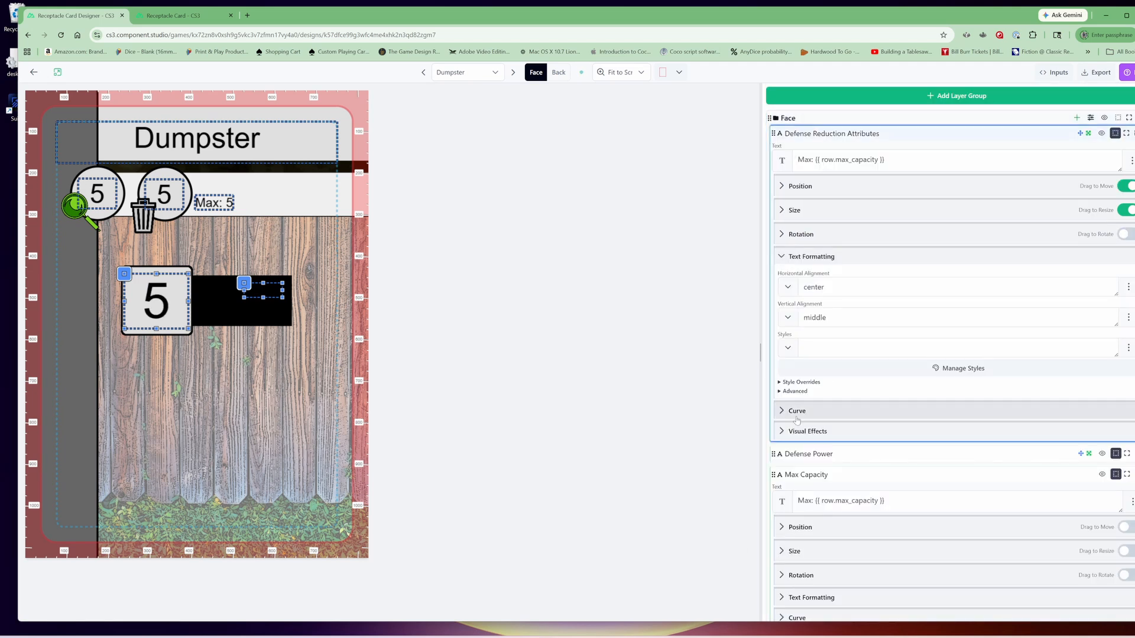
click(781, 382)
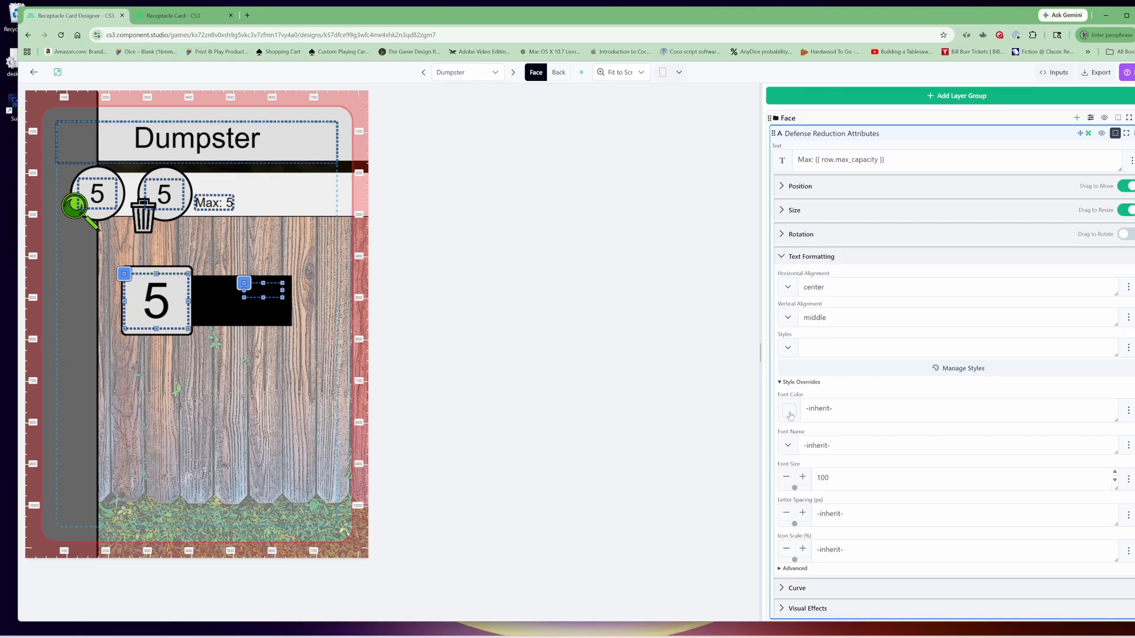
click(790, 414)
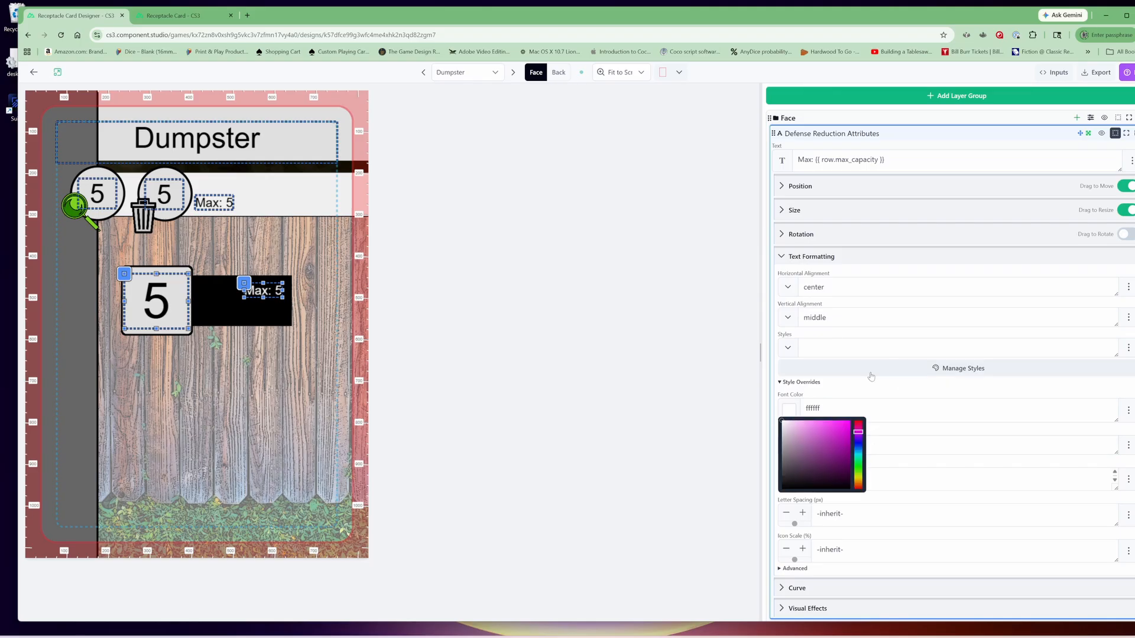
Fit the Defense Reduction Attributes text box to the black bar beside the defense value and set its horizontal alignment to right
drag(283, 298, 244, 305)
click(788, 290)
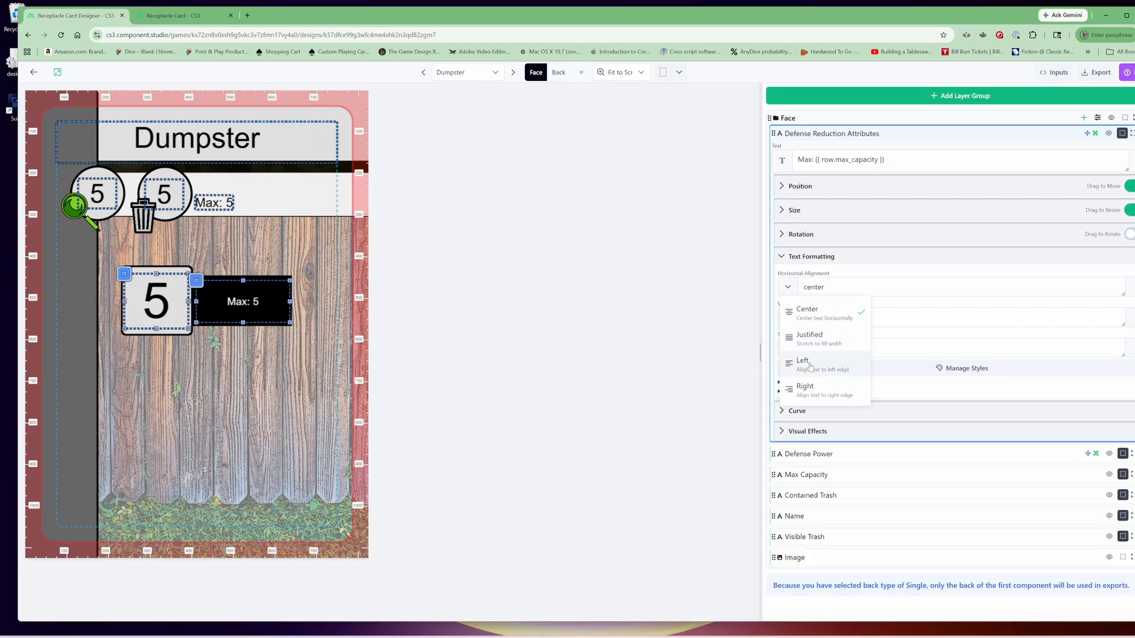
click(813, 390)
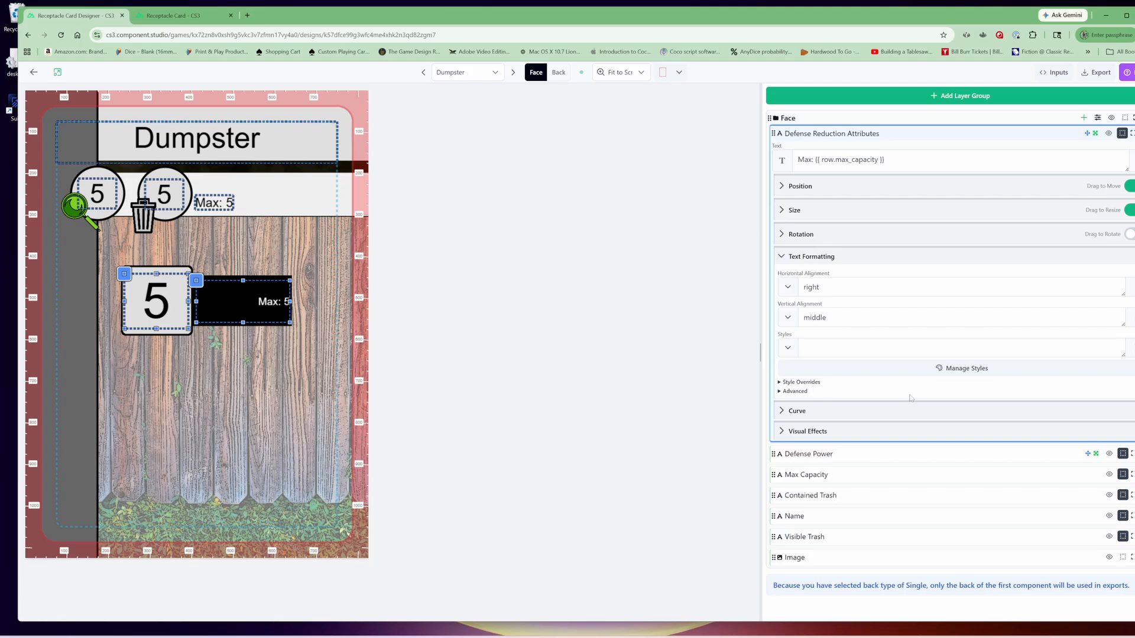
Switch to the Receptacle Card dataset and add two text columns named defense_reduction_a and defense_reduction_b
click(176, 18)
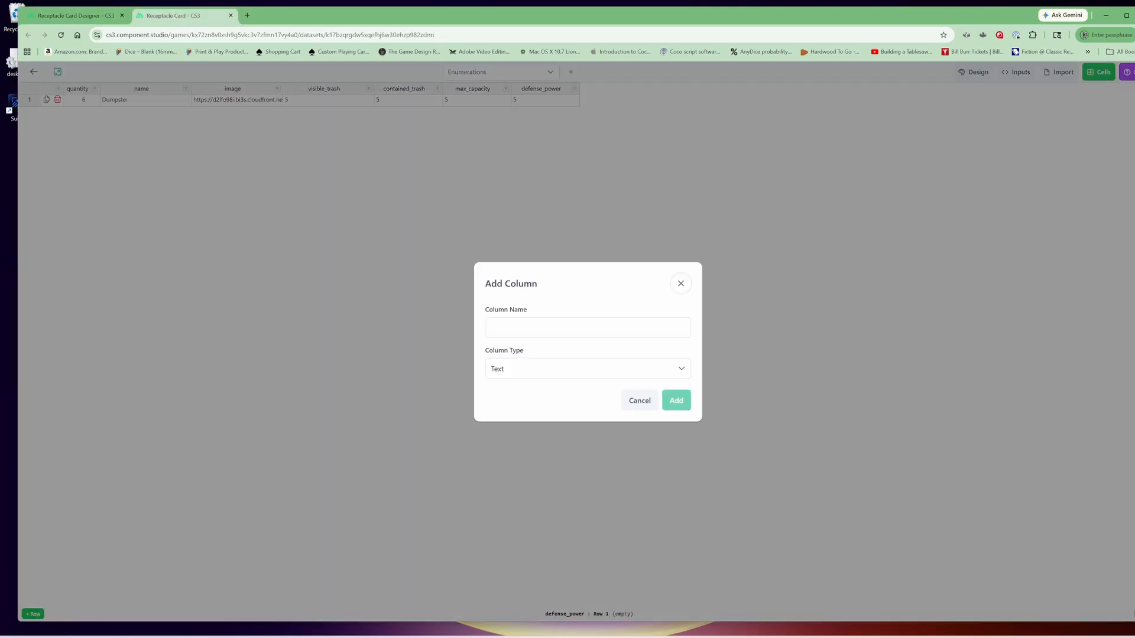
text(defe)
text(_reduction_att)
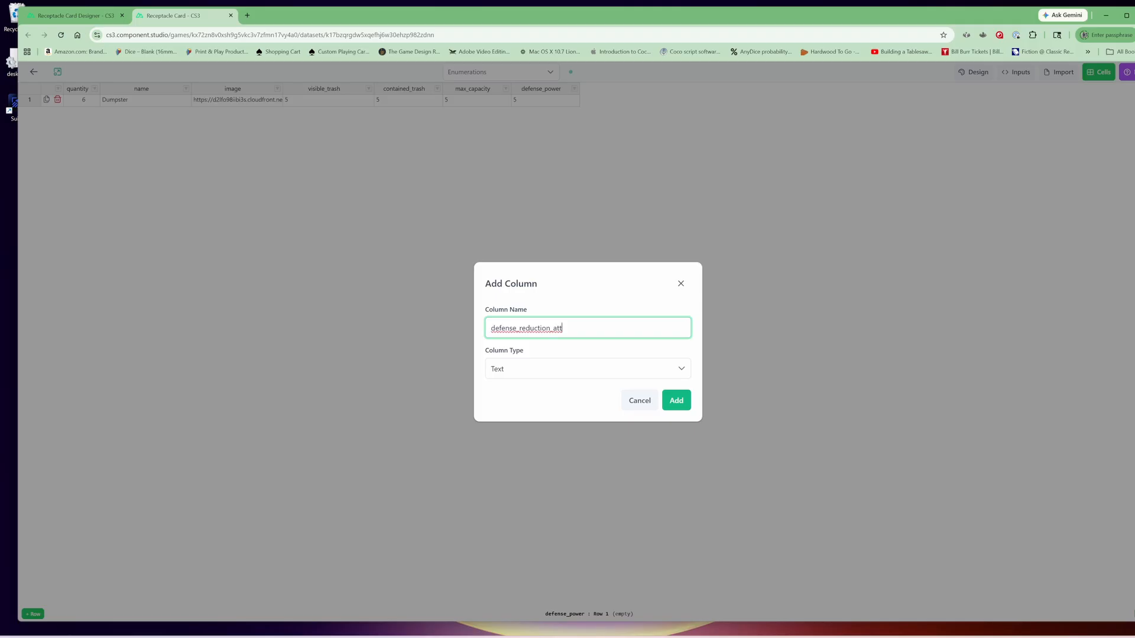
key(BackSpace)
key(BackSpace)
key(Return)
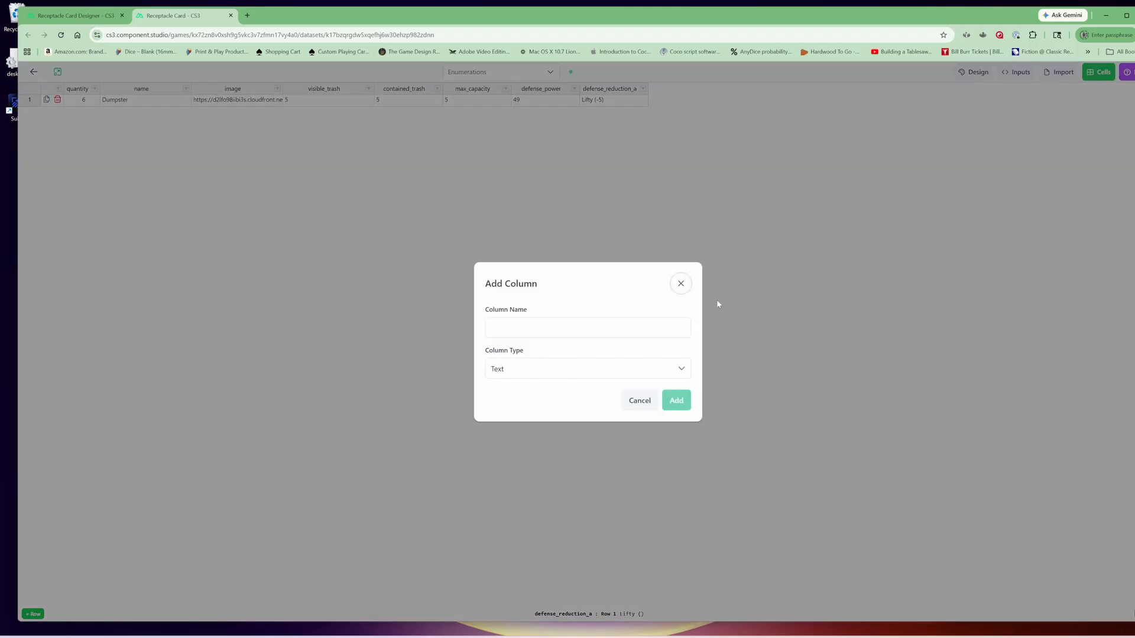
text(defense_reduction_b)
click(675, 402)
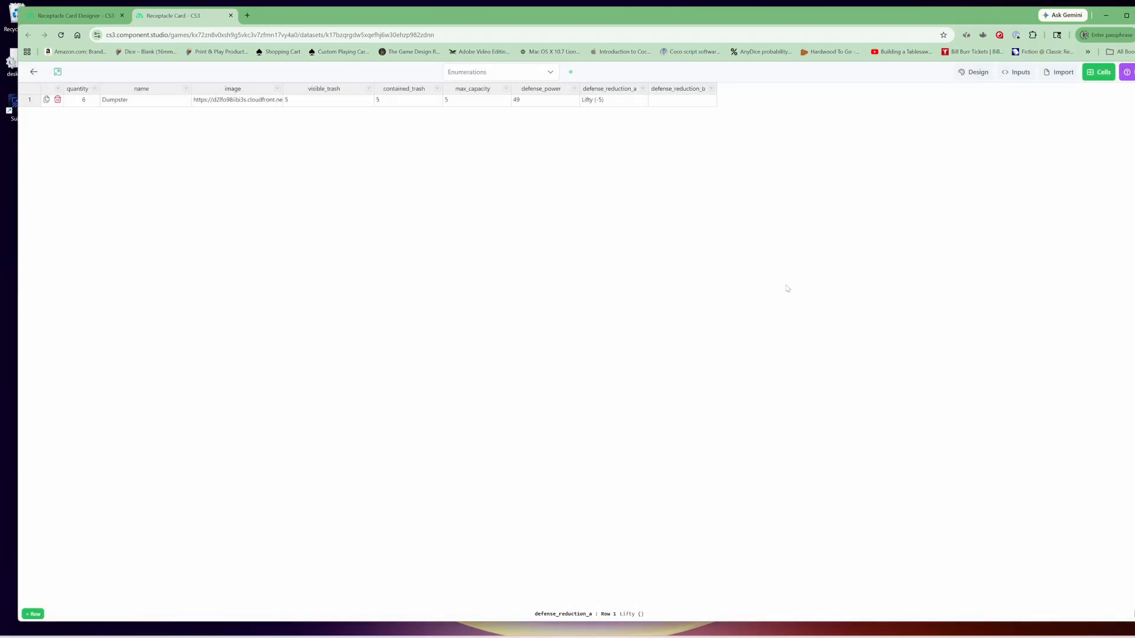
In the card designer, set the Defense Reduction Attributes text to {{ row.defense_reduction_a }} and {{ row.defense_reduction_b }} on separate lines
key(ctrl+shift+Tab)
drag(819, 161, 862, 160)
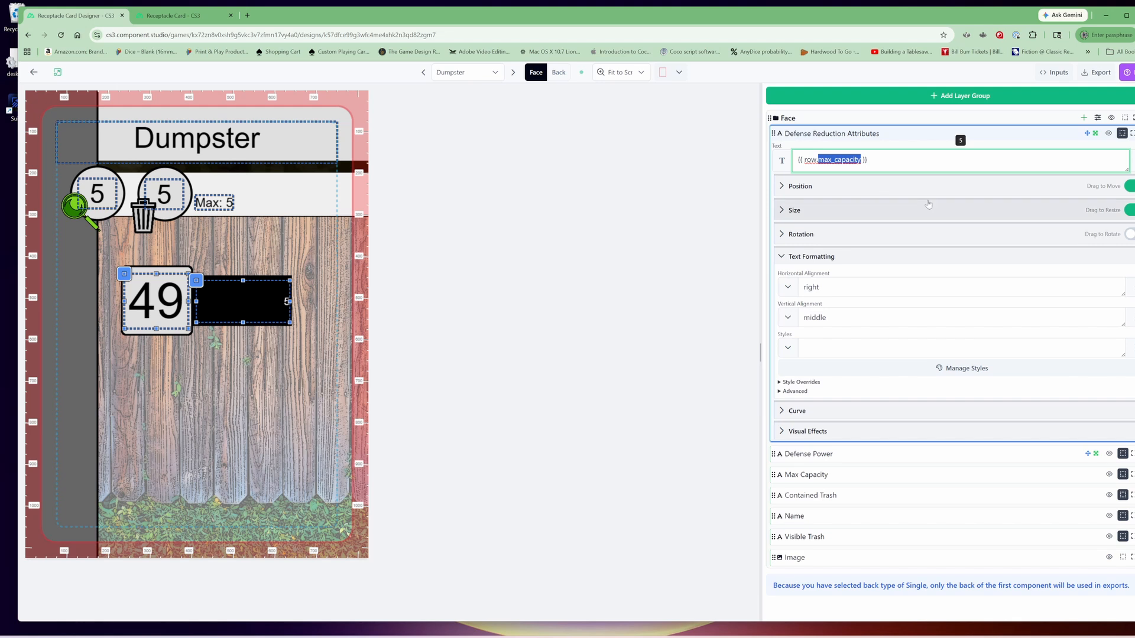
text(defense_reduction_a)
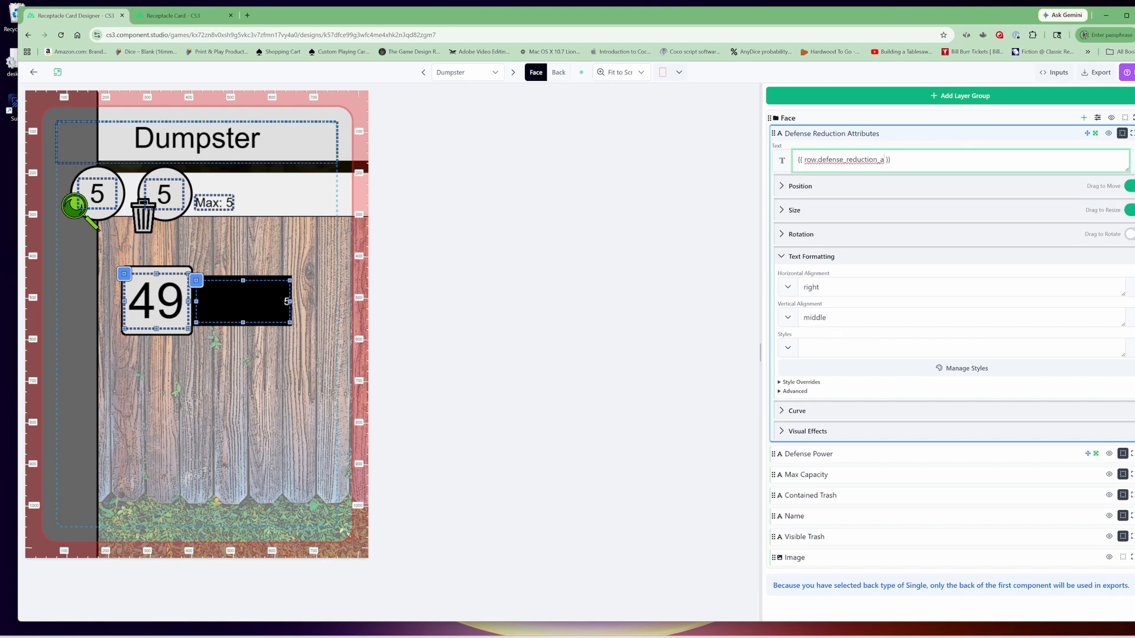
key(Return)
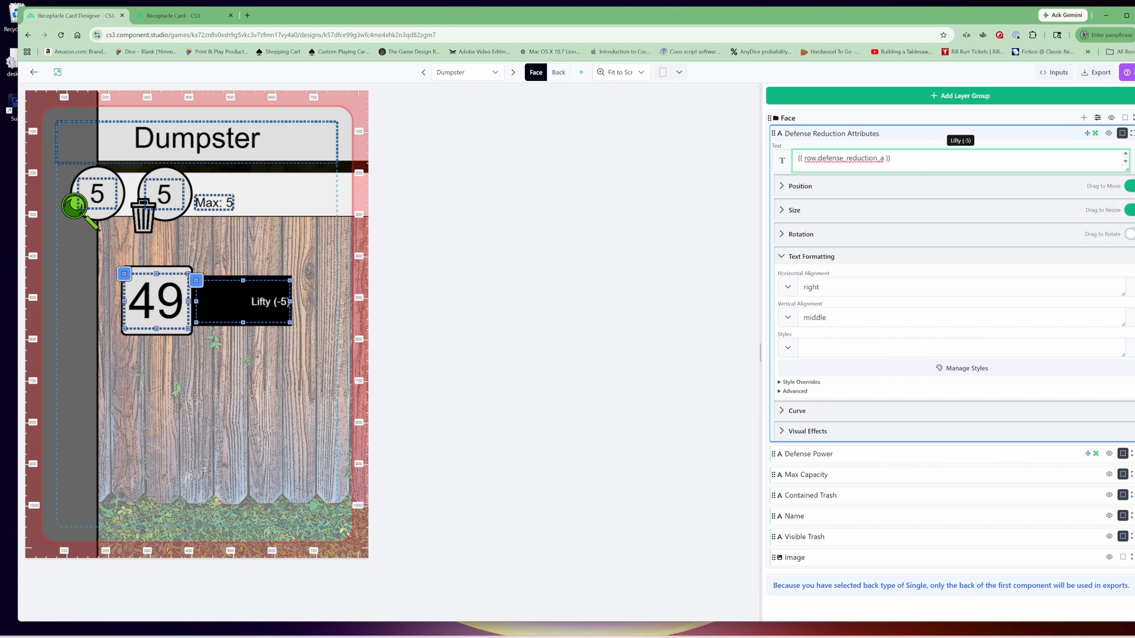
text({{ row.defense_reduction_a }})
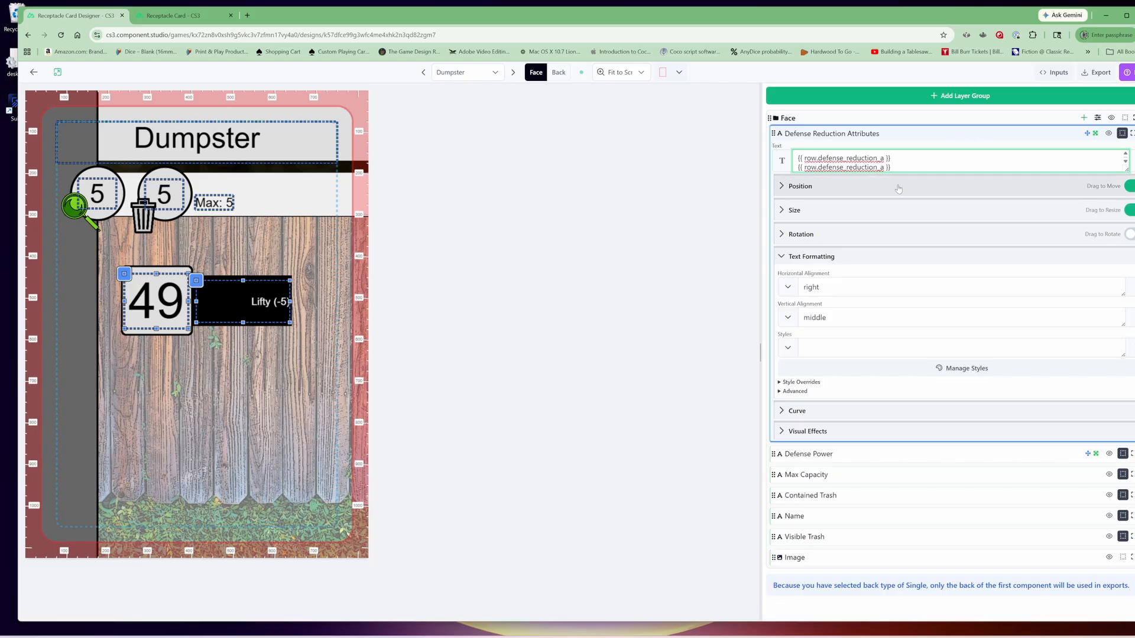
key(BackSpace)
text(b)
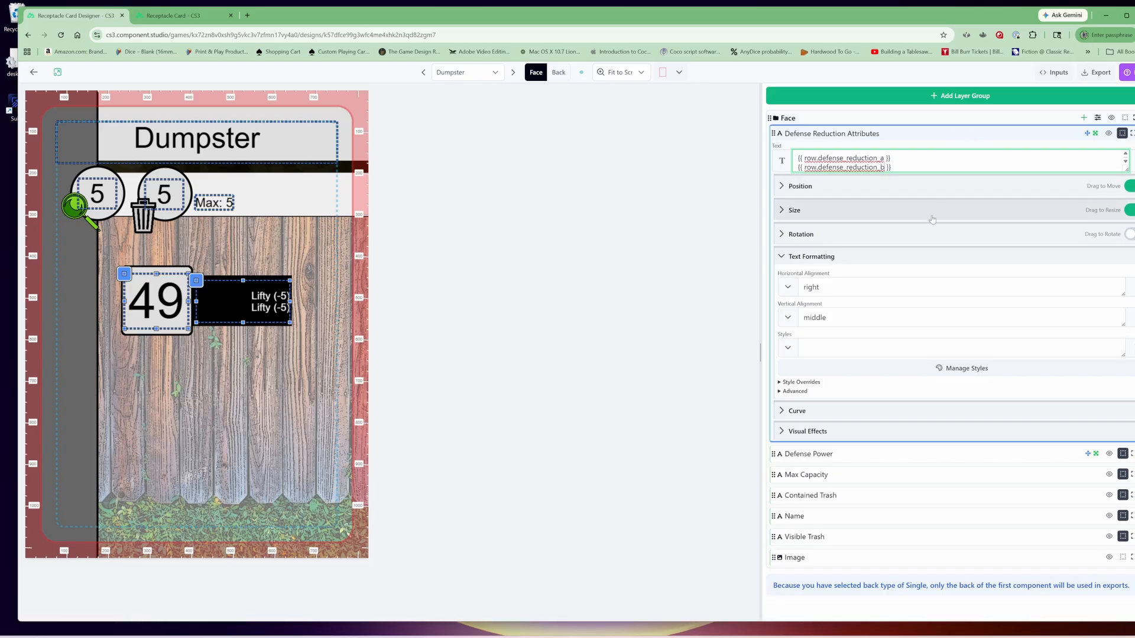
click(879, 147)
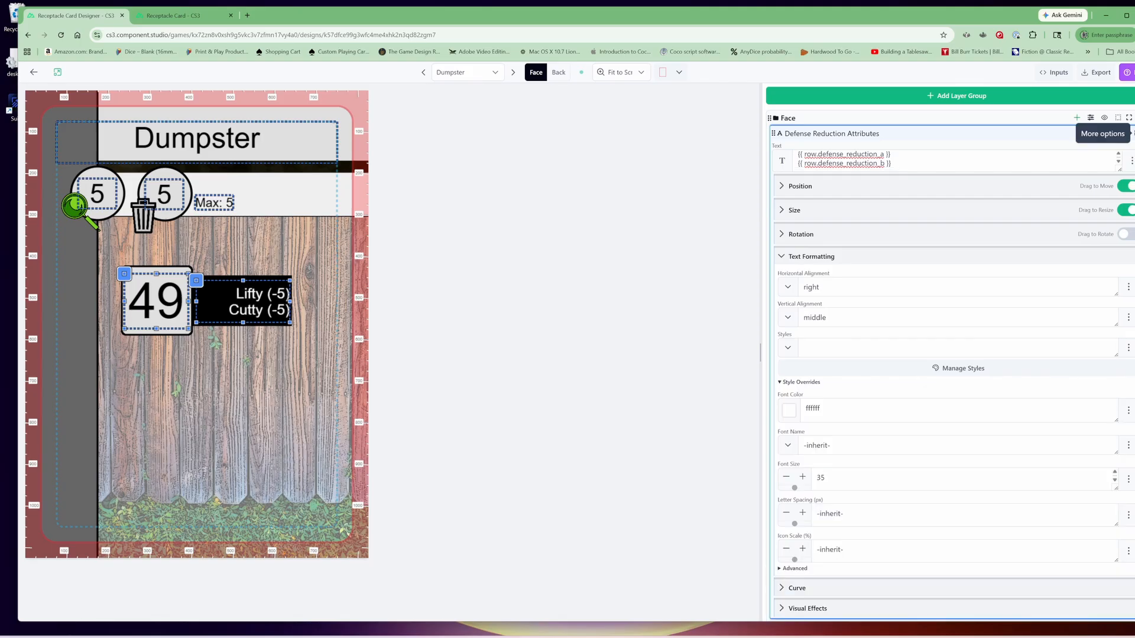
Add an image layer to the Face group and rename it Receptacle Image
click(1078, 119)
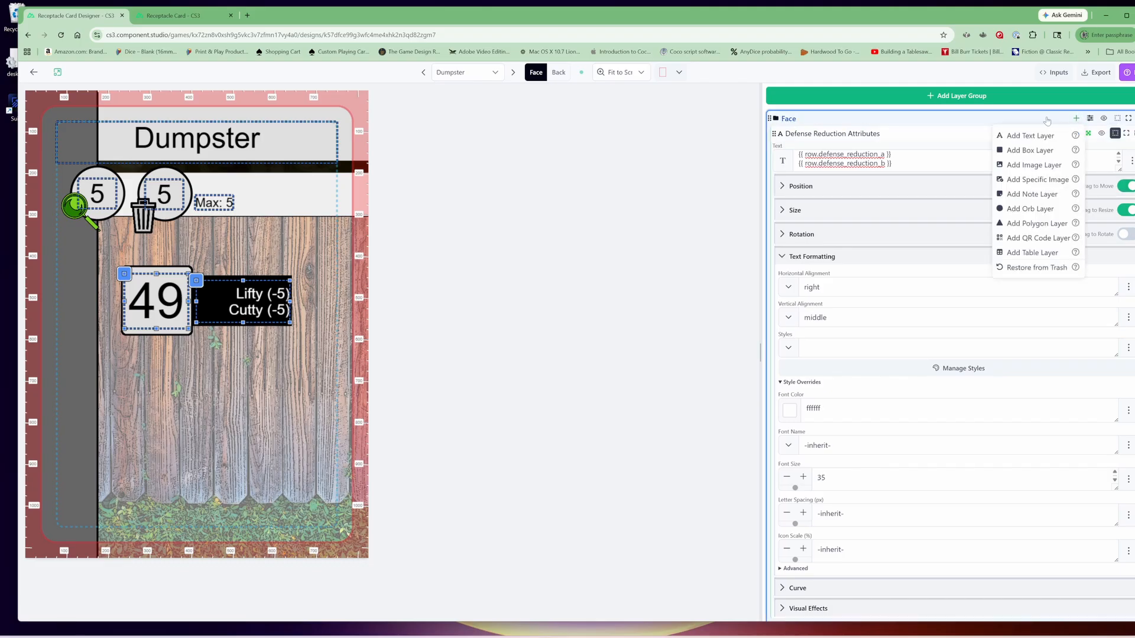
click(1034, 166)
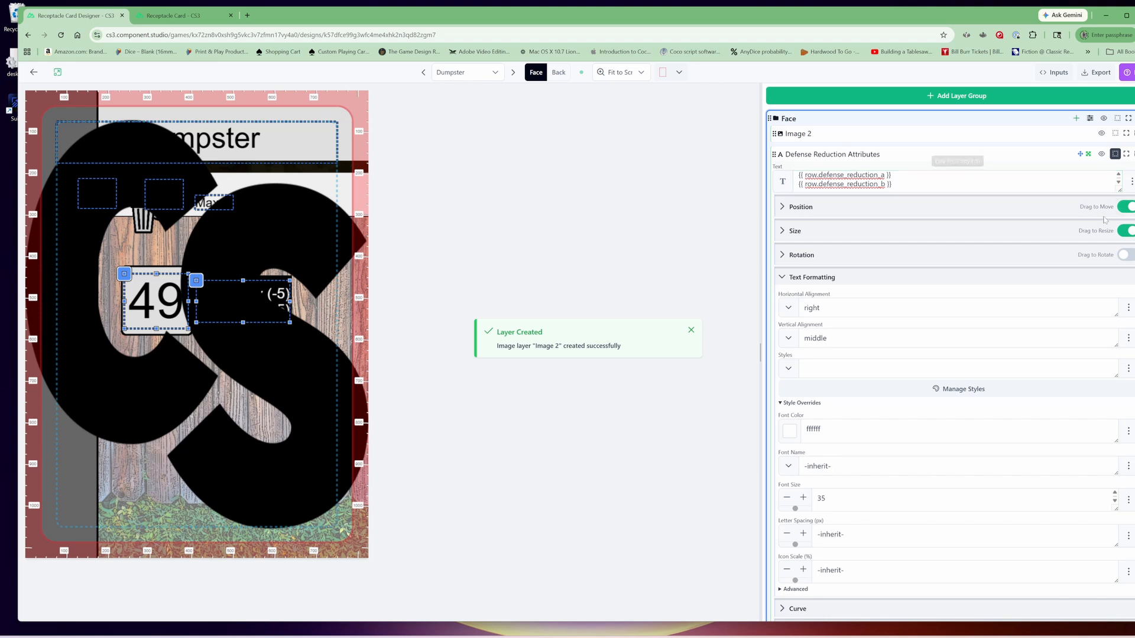
text(Rece)
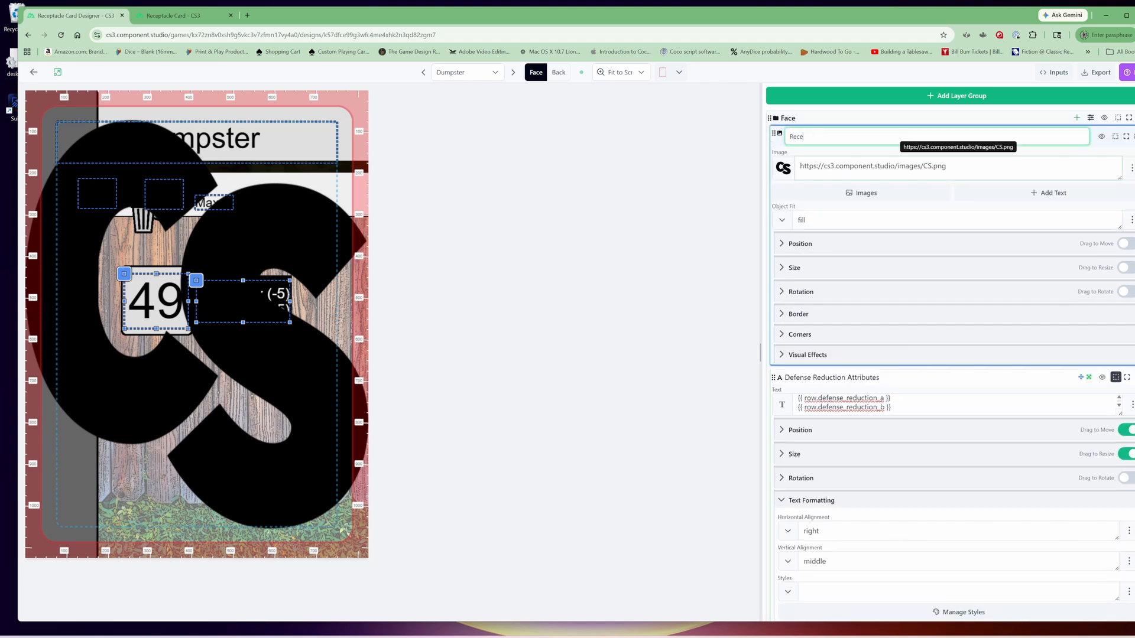
text(ptacle)
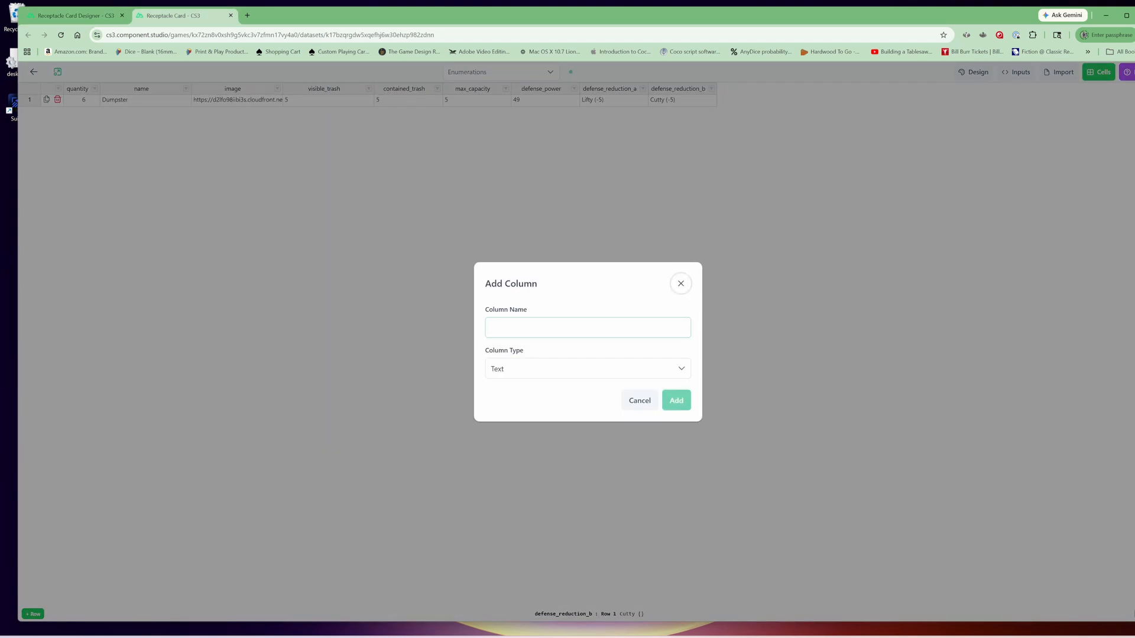
Add an Image URL column named receptacle_image to the dataset and move it directly after the image column
text(receptacle_image)
click(678, 369)
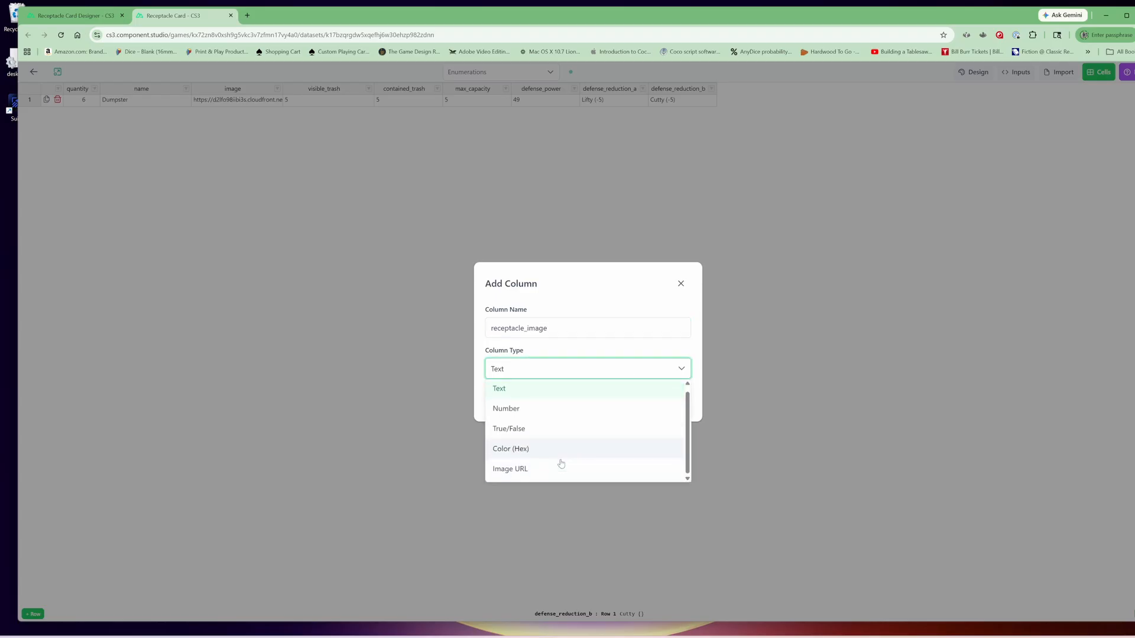
click(516, 473)
click(672, 407)
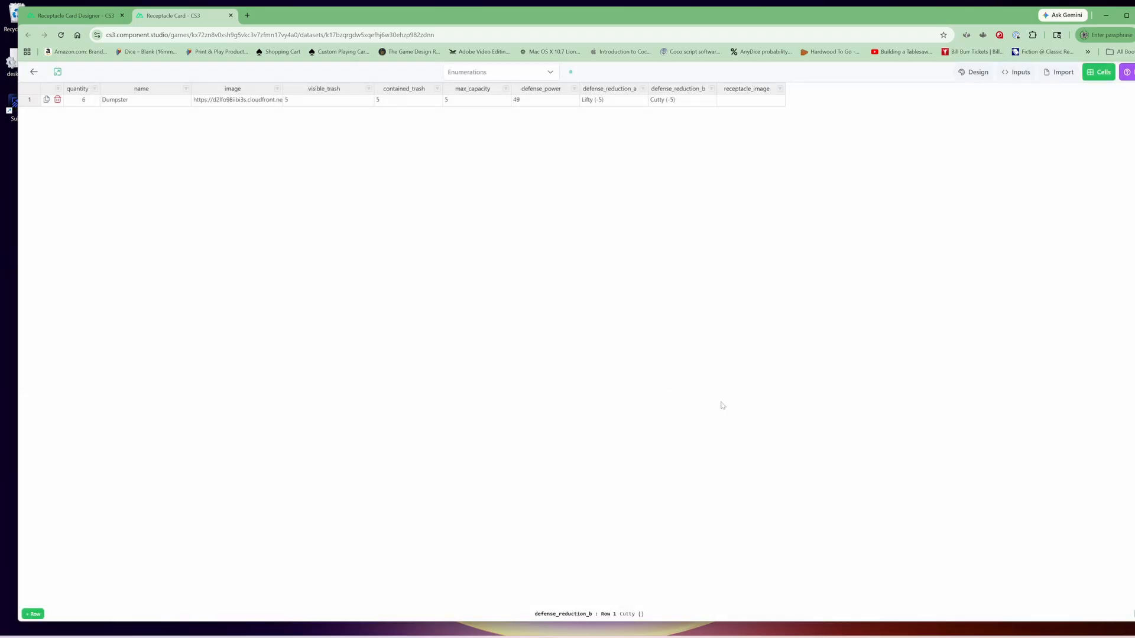
click(742, 84)
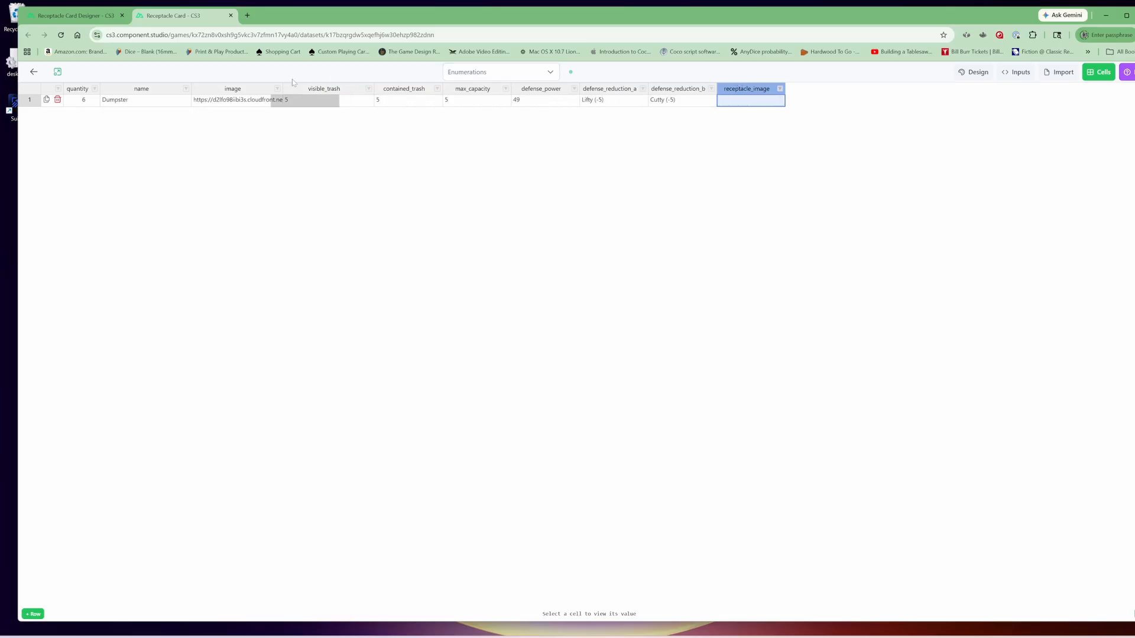
drag(285, 88, 287, 88)
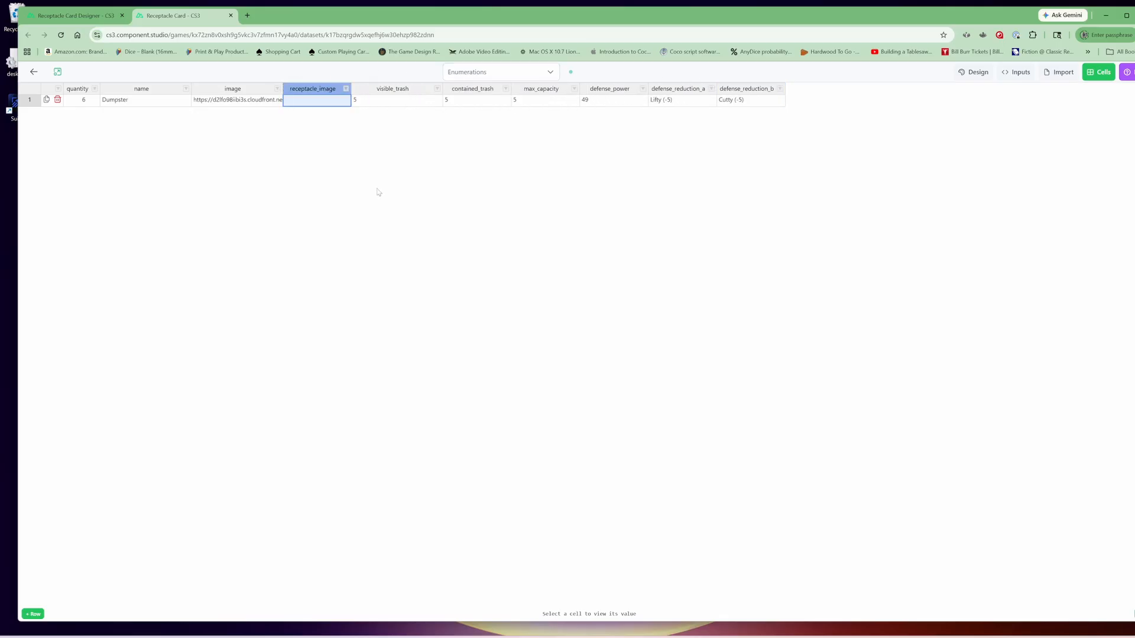
click(329, 197)
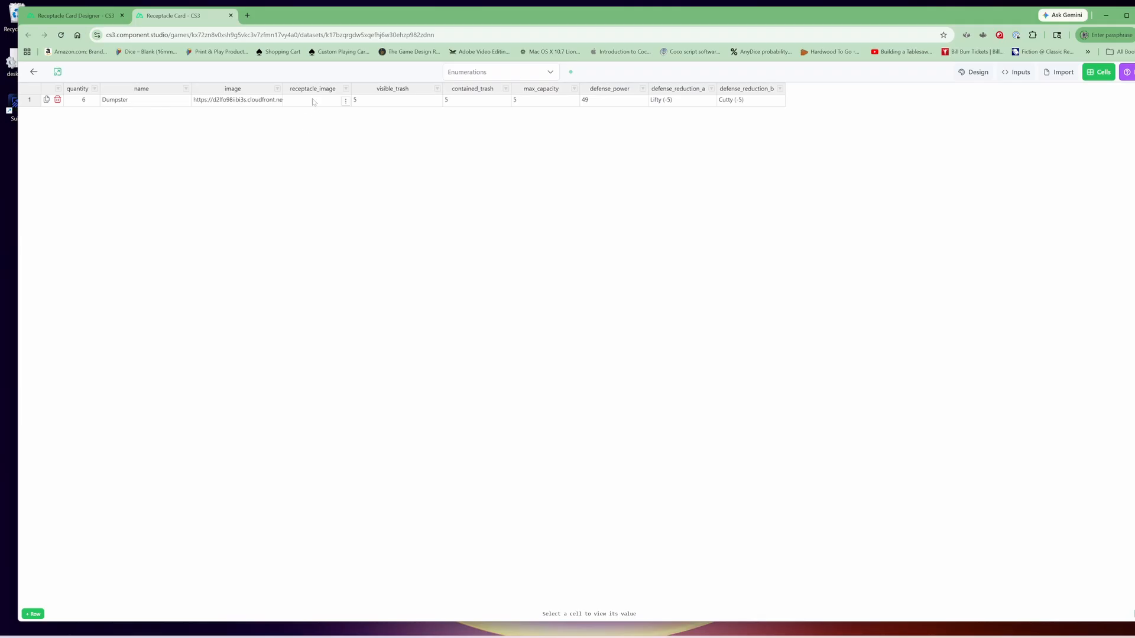
Set the Dumpster row's receptacle_image to the Dumpster picture from the Receptacles folder
click(346, 102)
click(1071, 208)
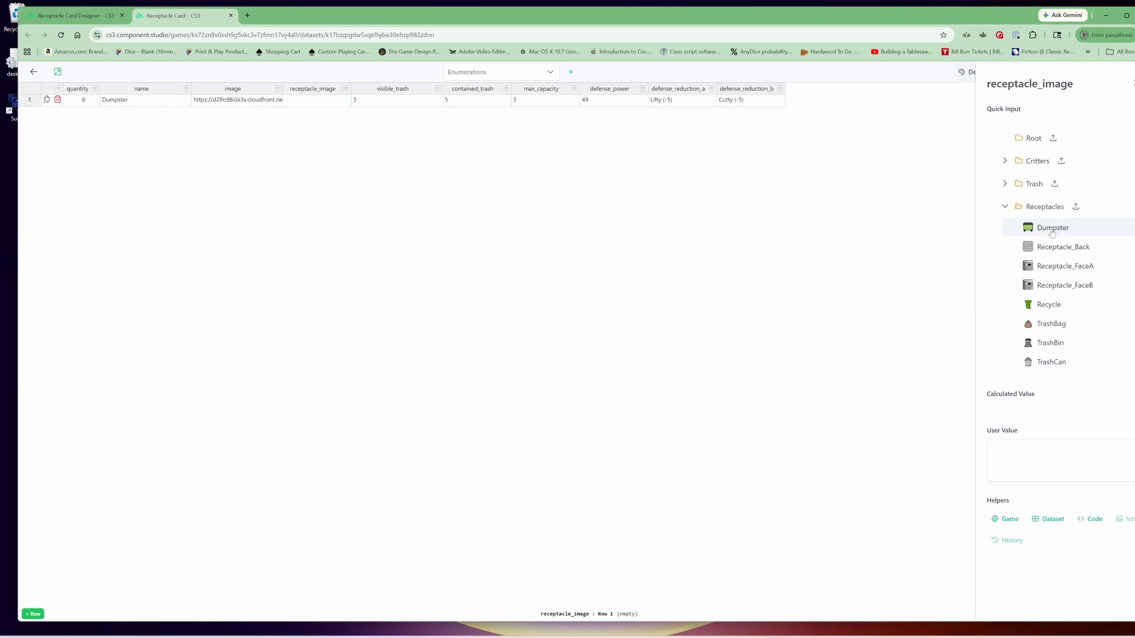
click(1030, 229)
Return to the card designer, link the Receptacle Image layer to {{ row.receptacle_image }}, and shrink the image into the card's lower area
click(76, 15)
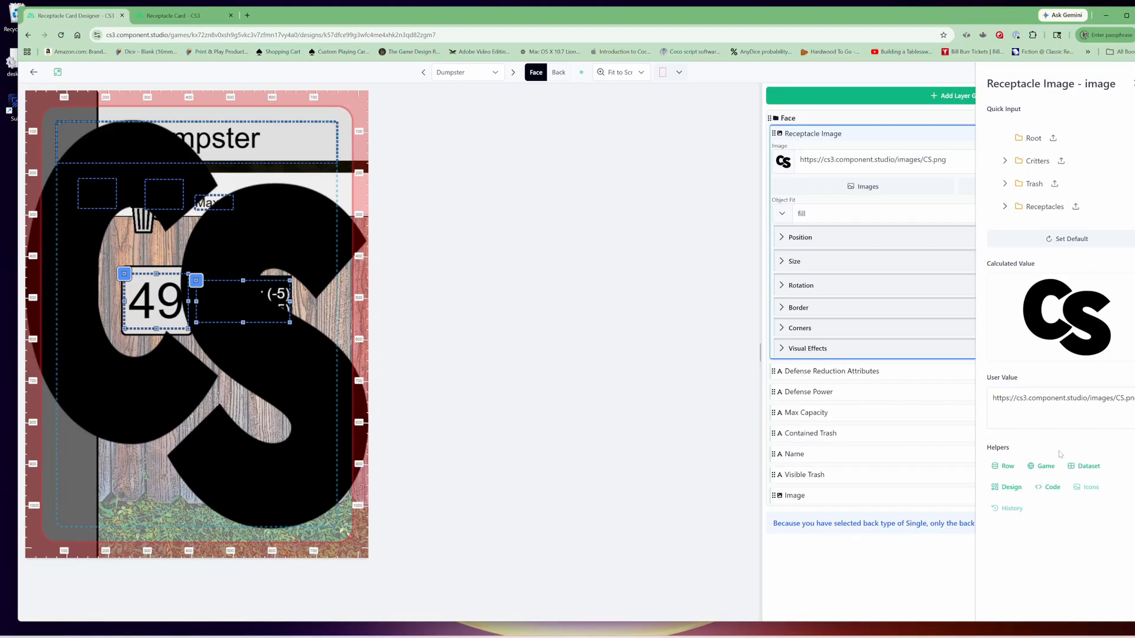
click(1008, 467)
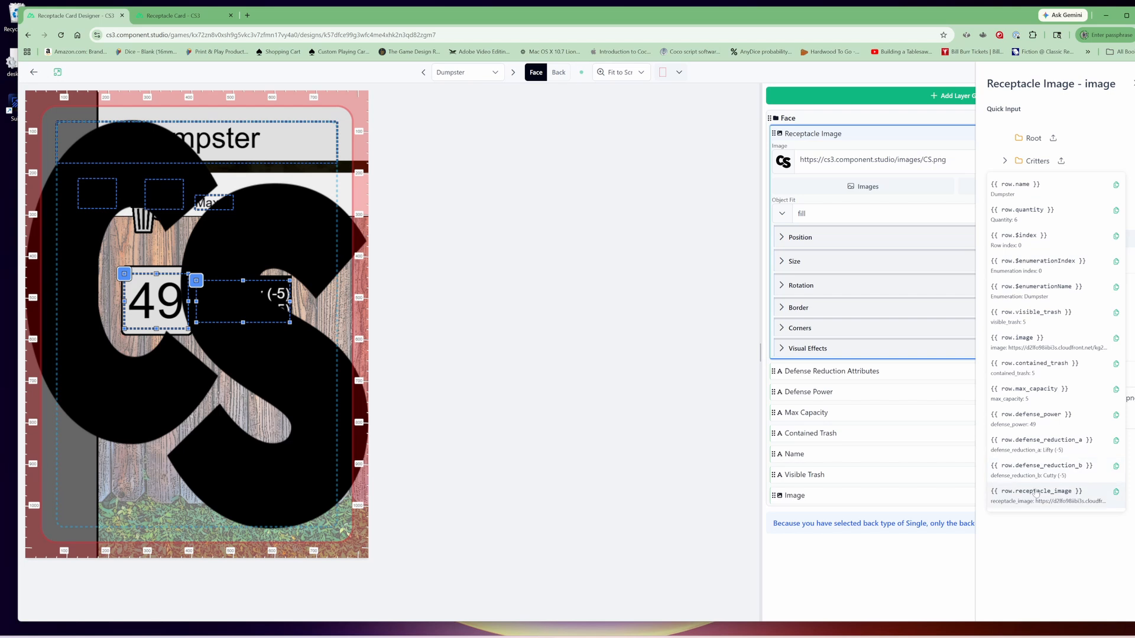
click(1036, 494)
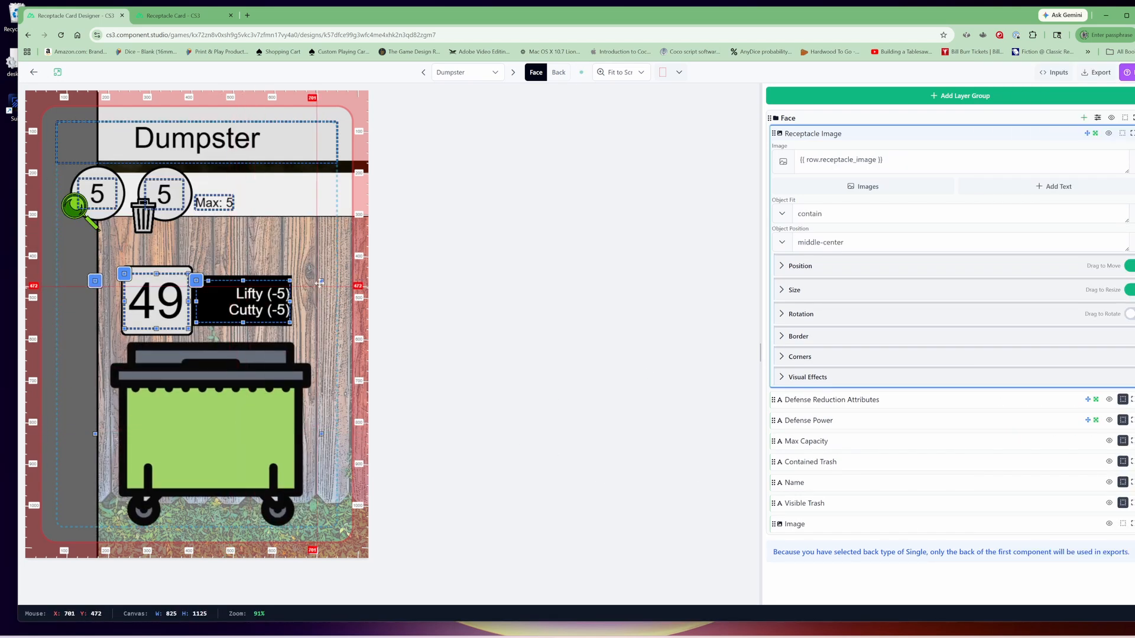
drag(323, 280, 264, 423)
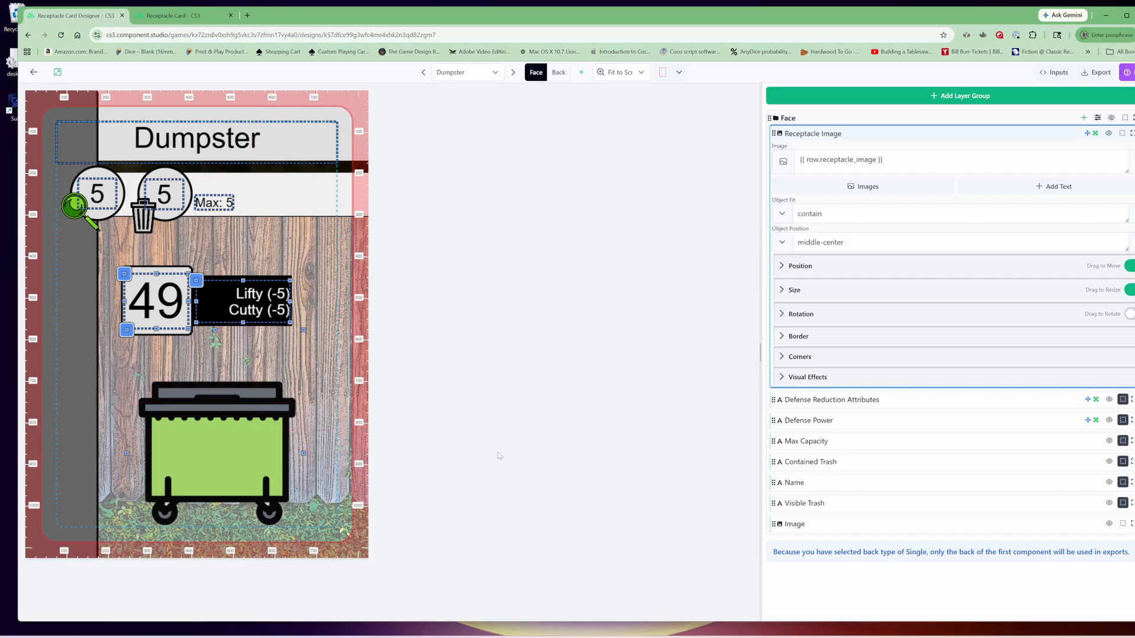
drag(305, 453, 304, 455)
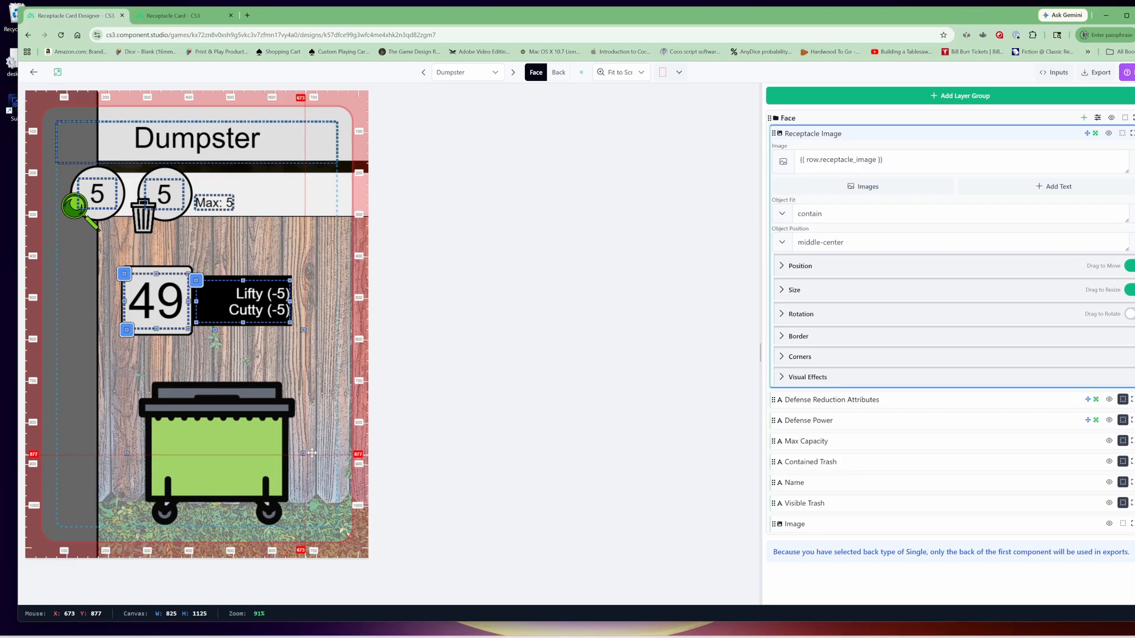
Visit the dataset, return to the card designer, and preview the card for the Trash Bin row
key(ctrl+Tab)
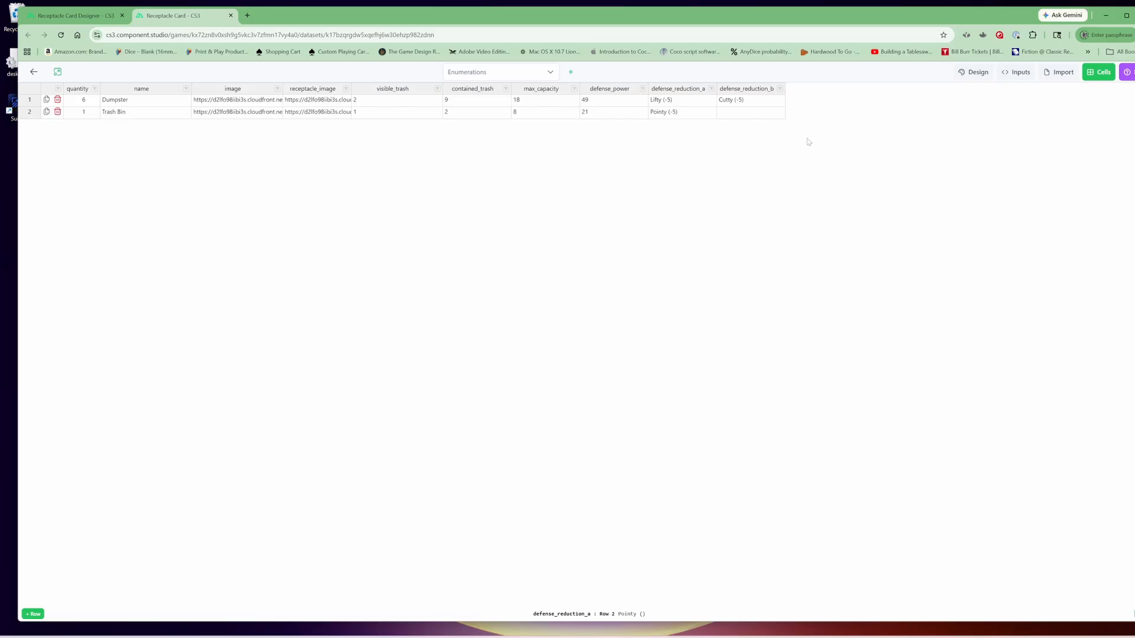
click(75, 17)
click(512, 72)
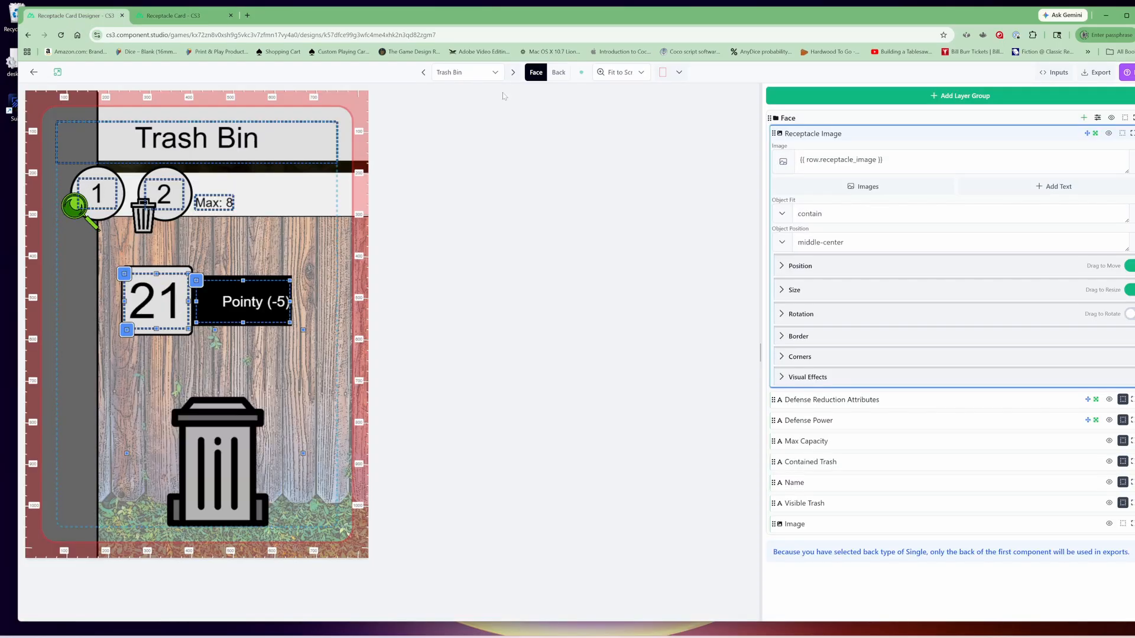
Set the Defense Reduction Attributes layer's vertical text alignment to top
click(828, 399)
click(782, 522)
scroll(790, 404, down, 3)
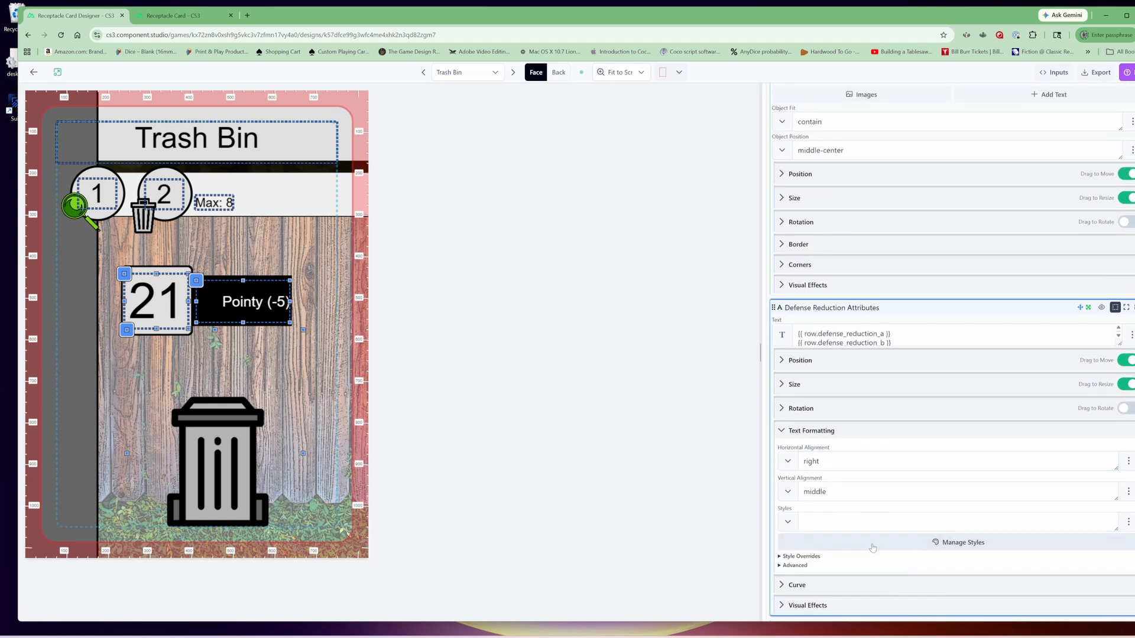
click(789, 402)
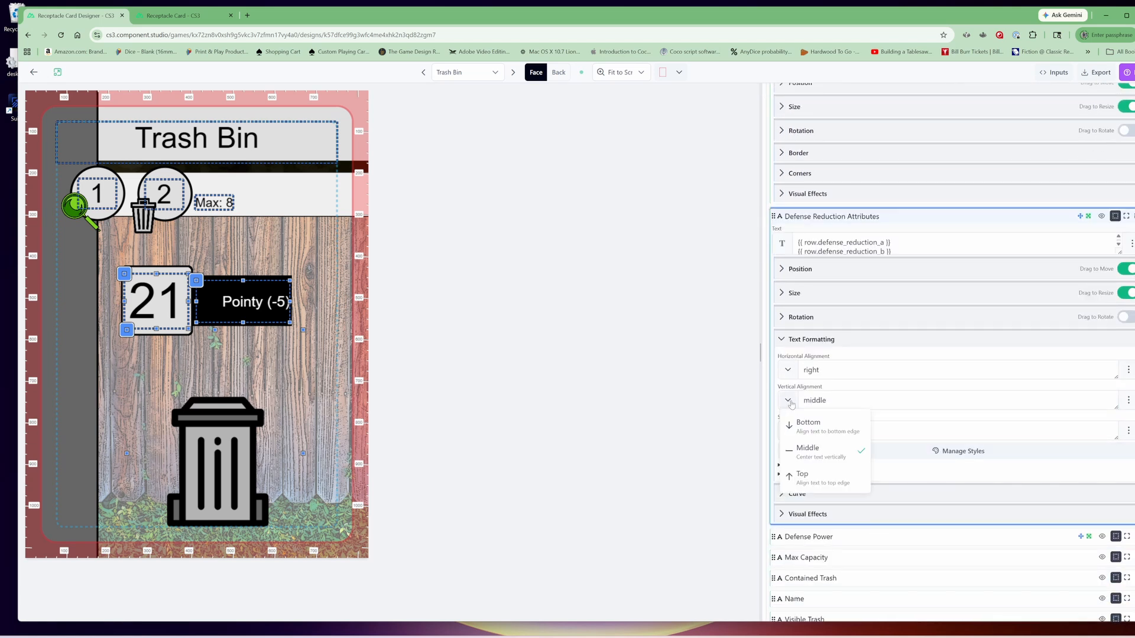
click(818, 478)
Add a new row to the dataset and set the Trash Bin row's quantity to 6
key(ctrl+Tab)
click(33, 614)
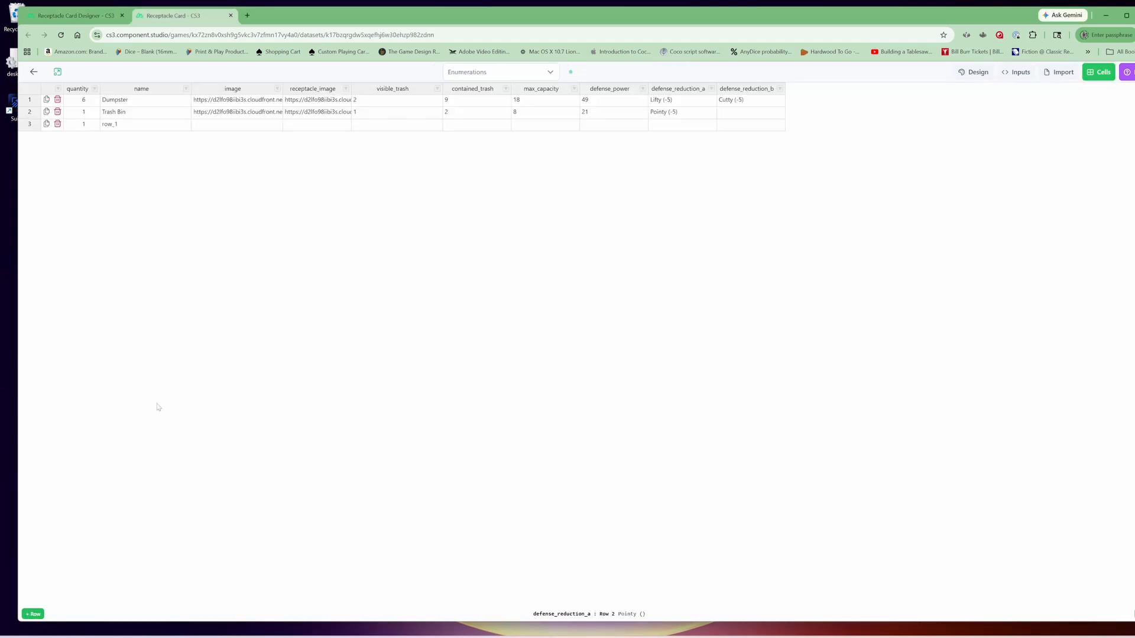
click(93, 116)
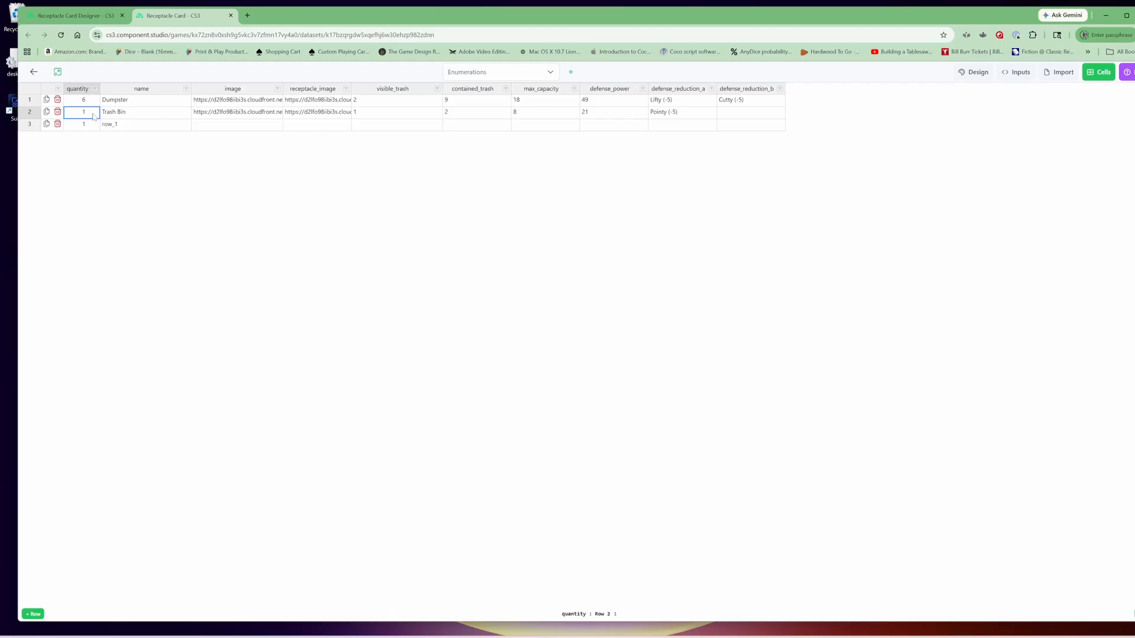
text(6)
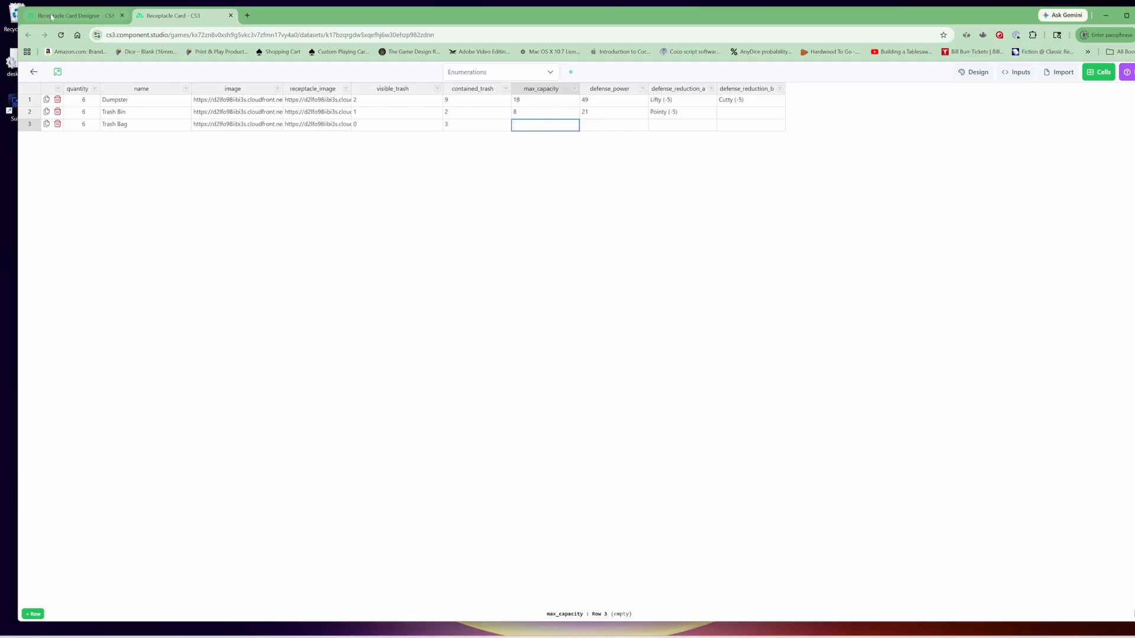
Return to the card designer and preview the card for the Trash Bag row
click(76, 16)
click(514, 72)
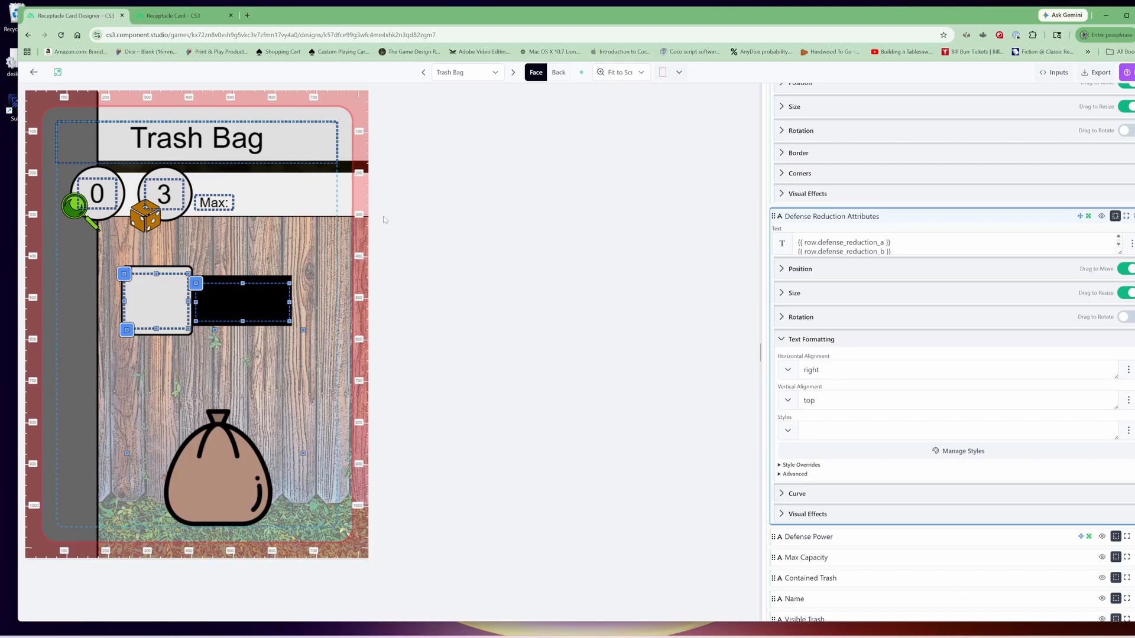
Remove the "Max:" prefix from the Max Capacity layer's text, leaving only {{ row.max_capacity }}
scroll(736, 287, up, 3)
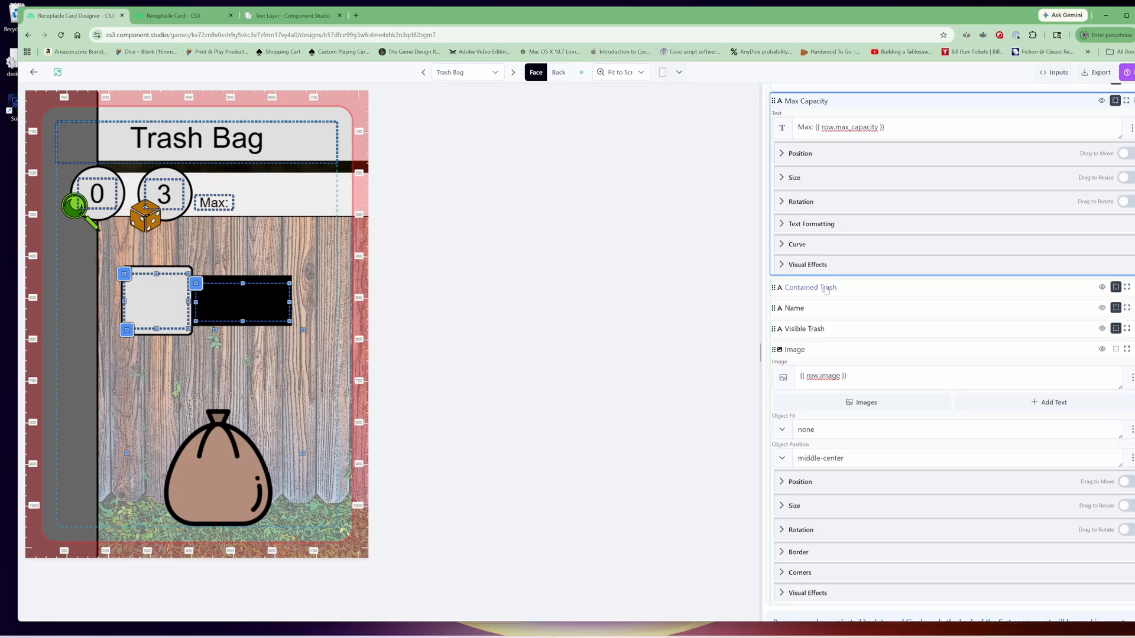
click(957, 128)
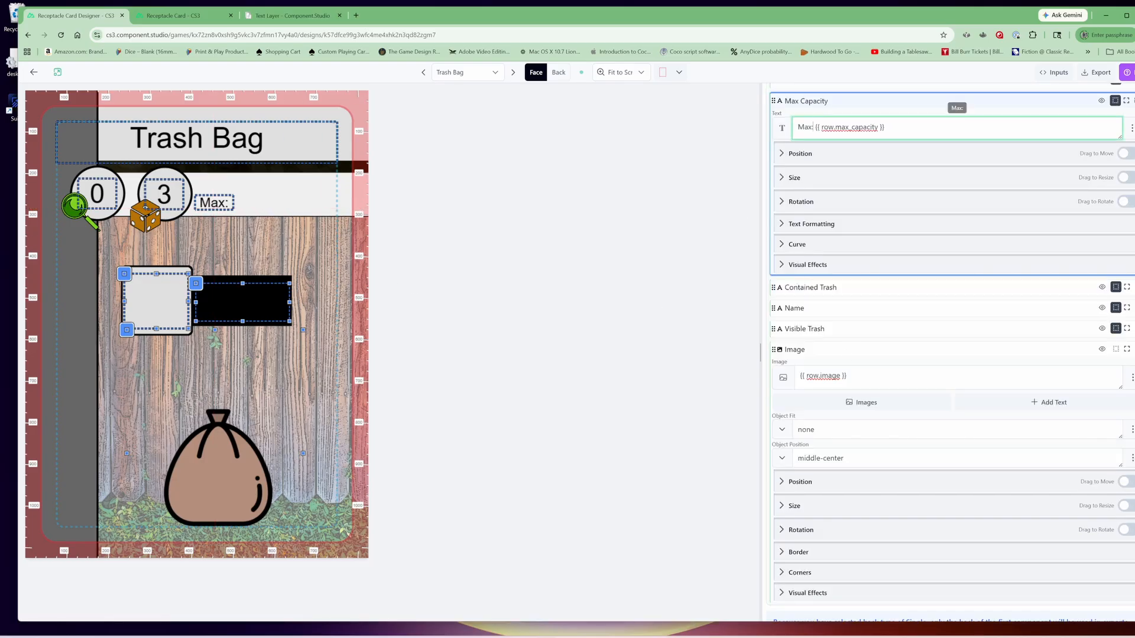
key(BackSpace)
key(BackSpace)
key(BackSpace)
key(BackSpace)
key(BackSpace)
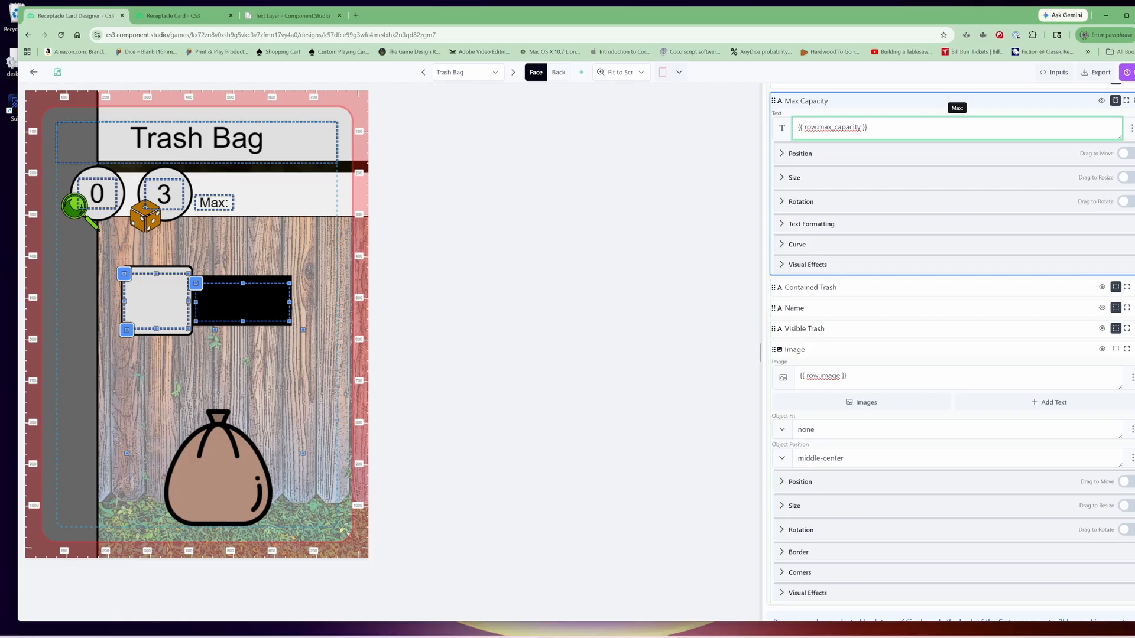
In the dataset, set max_capacity to "Max: 18" for the Dumpster row and "Max: 8" for the Trash Bin row
click(197, 16)
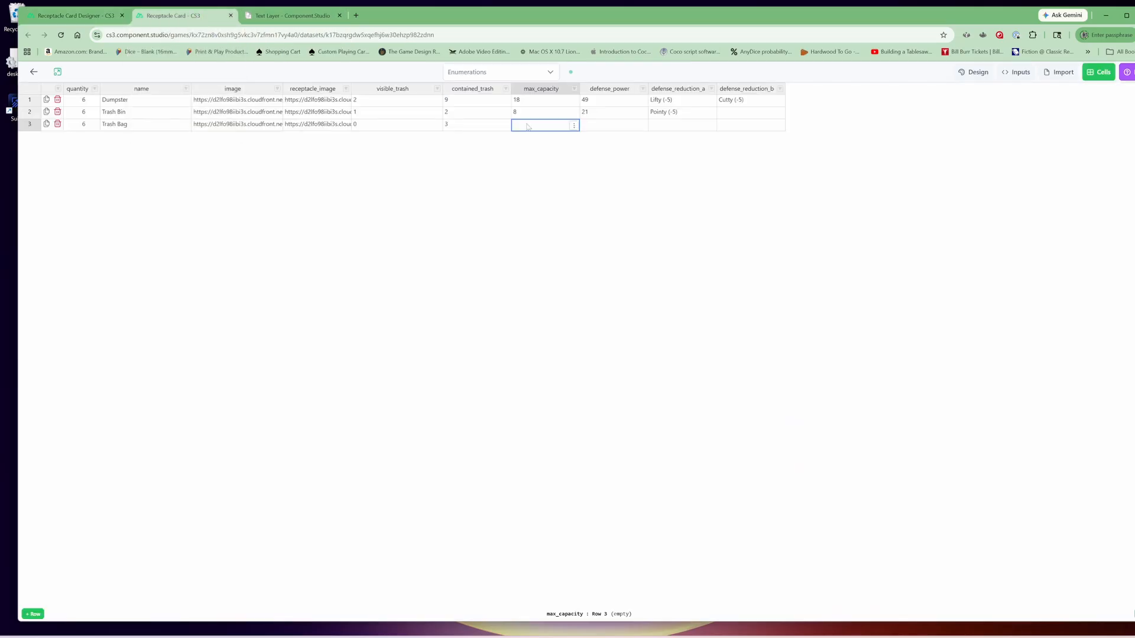
click(516, 101)
text(Max:)
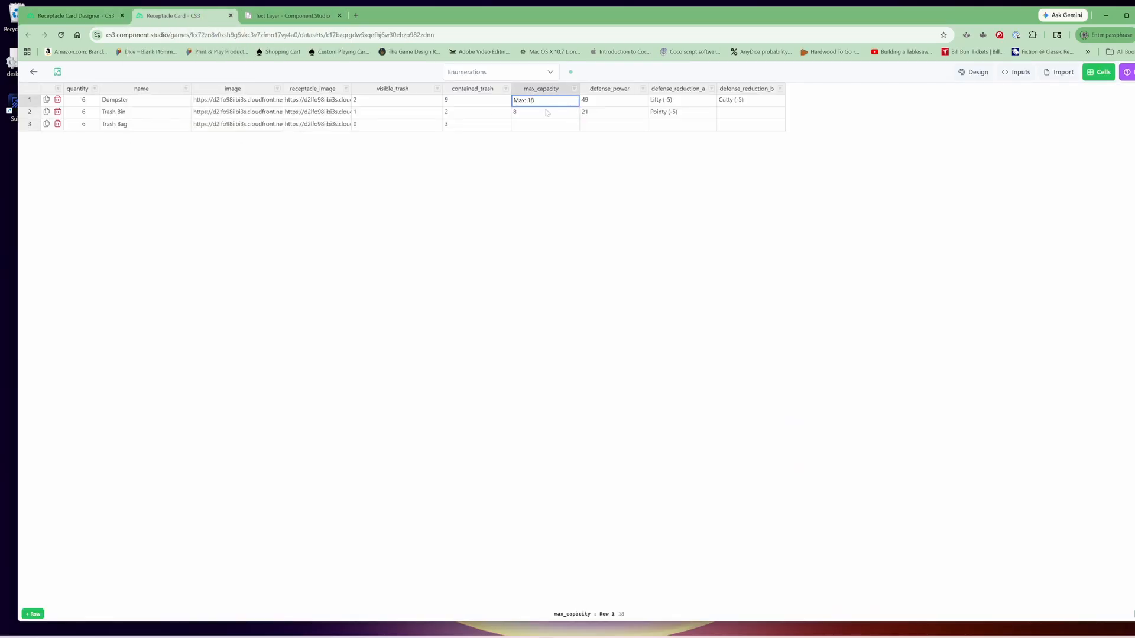
click(514, 111)
text(Max:)
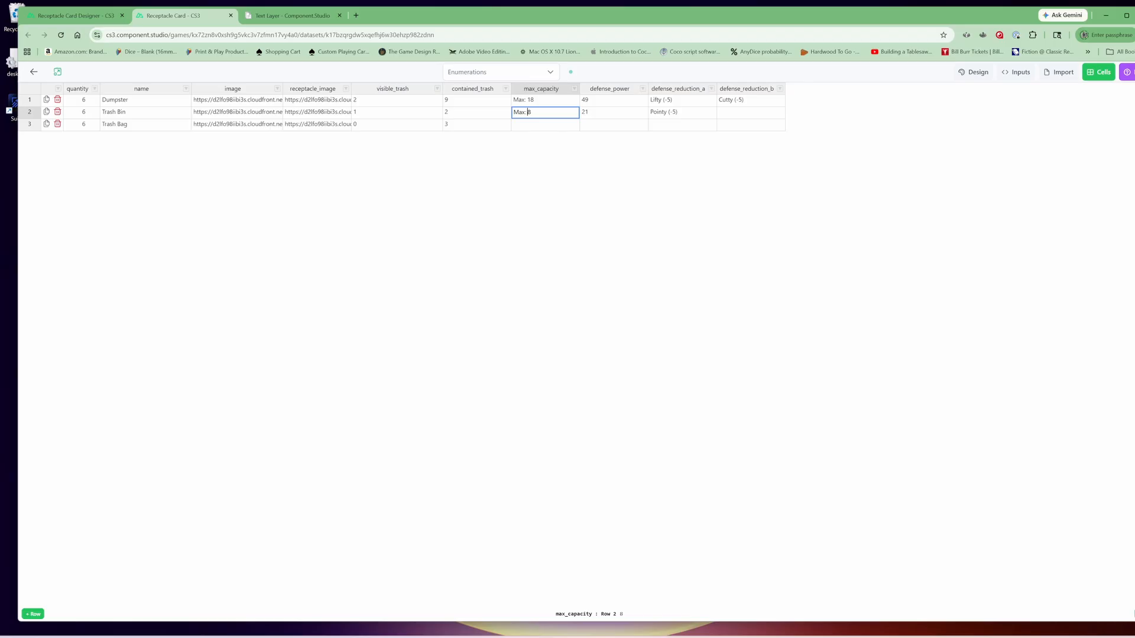
click(586, 155)
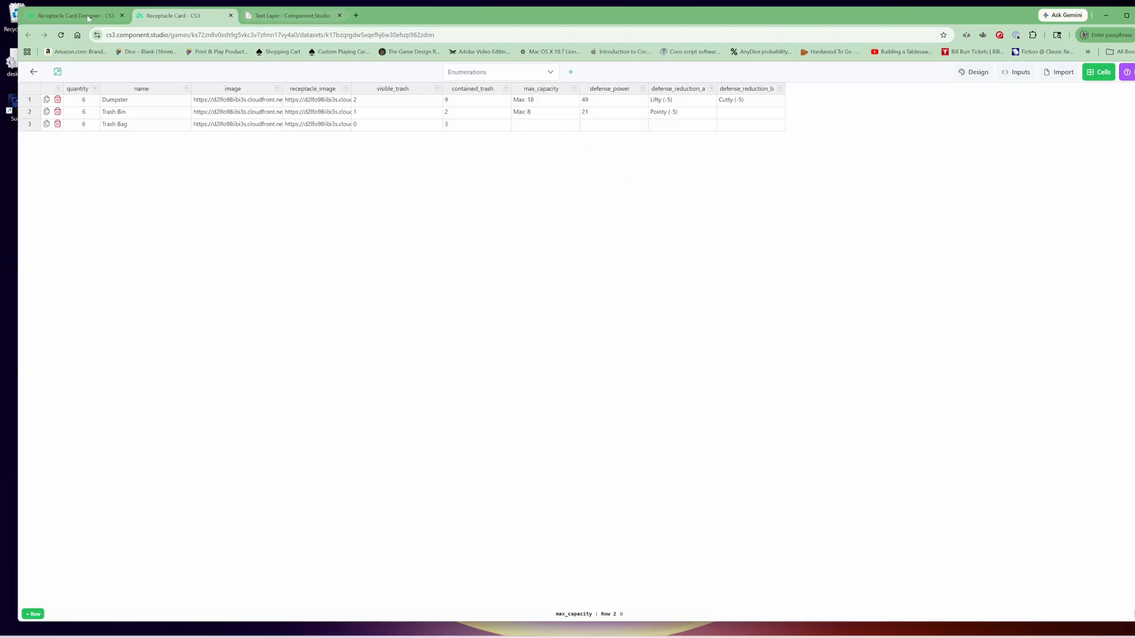
Check the Dumpster card in the designer, and return to the dataset with the Text Layer help page closed
click(67, 17)
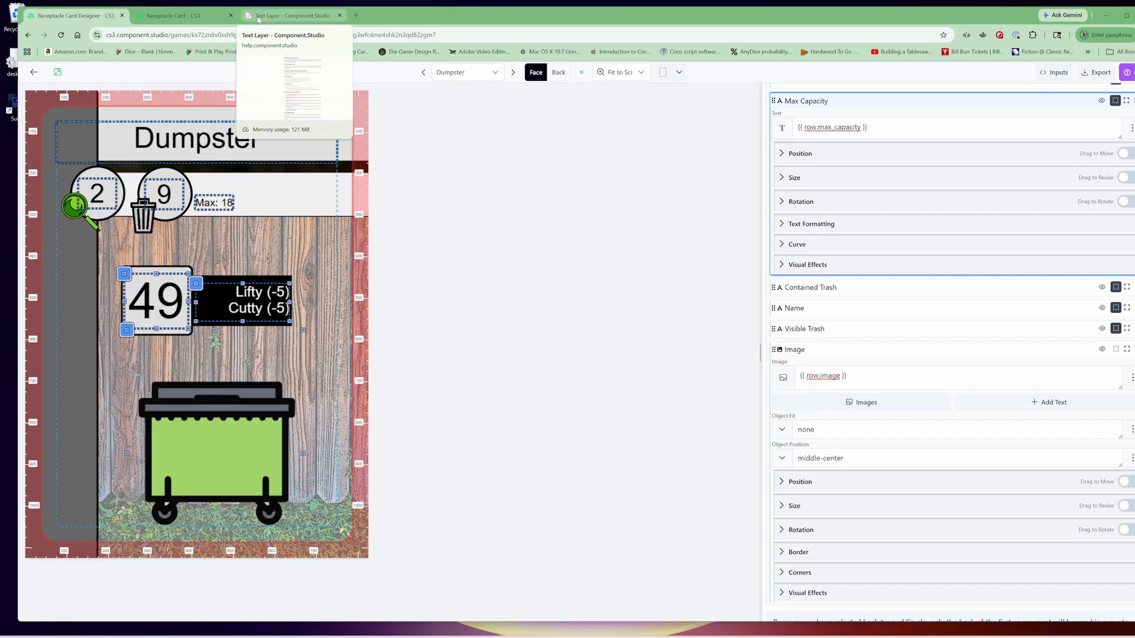
click(172, 18)
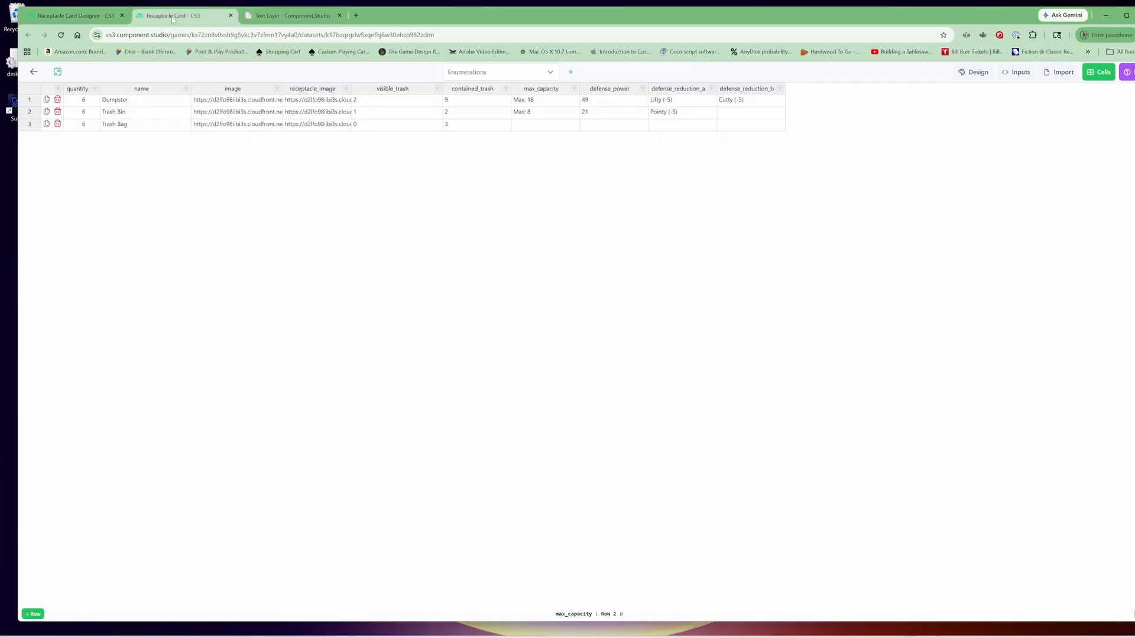
click(340, 16)
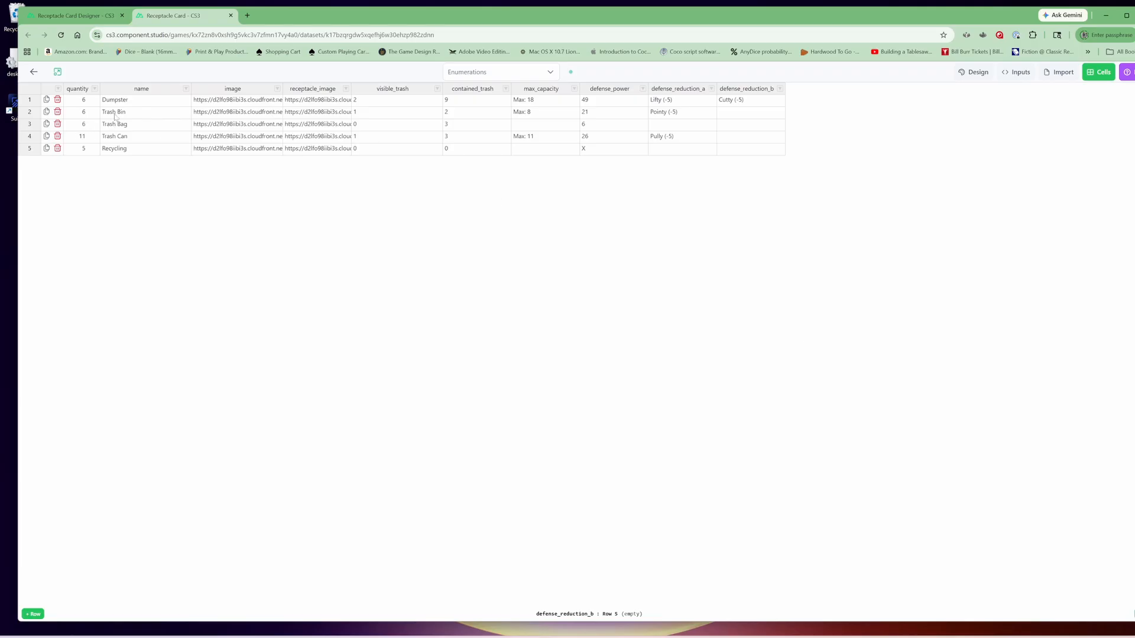
Set the Trash Bin row's quantity to 10 in the dataset
click(89, 114)
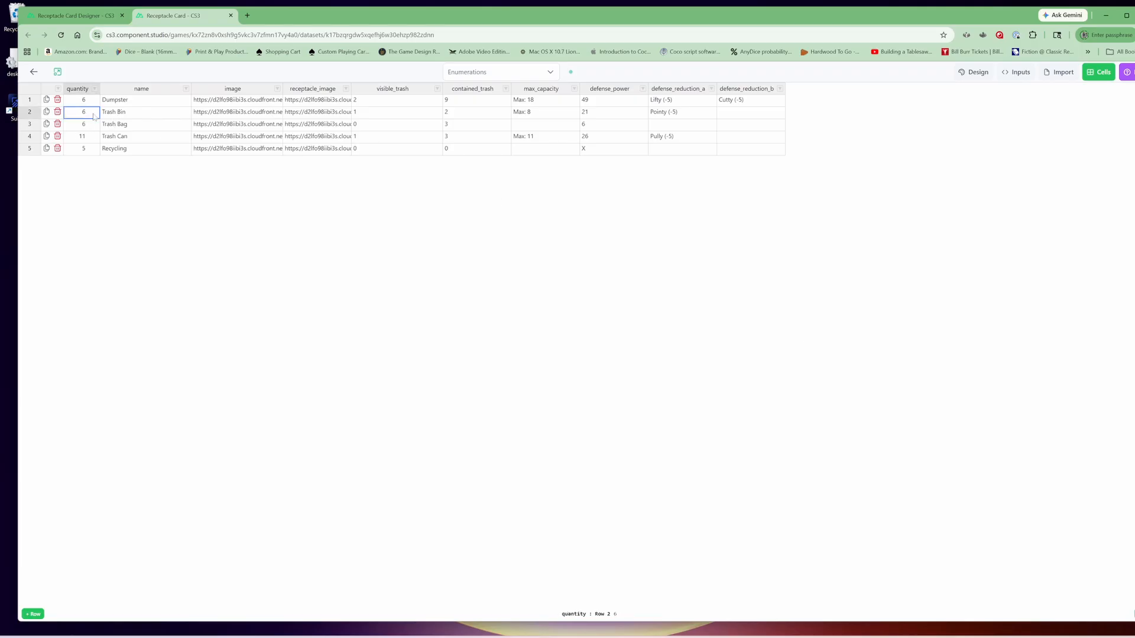
text(10)
click(218, 283)
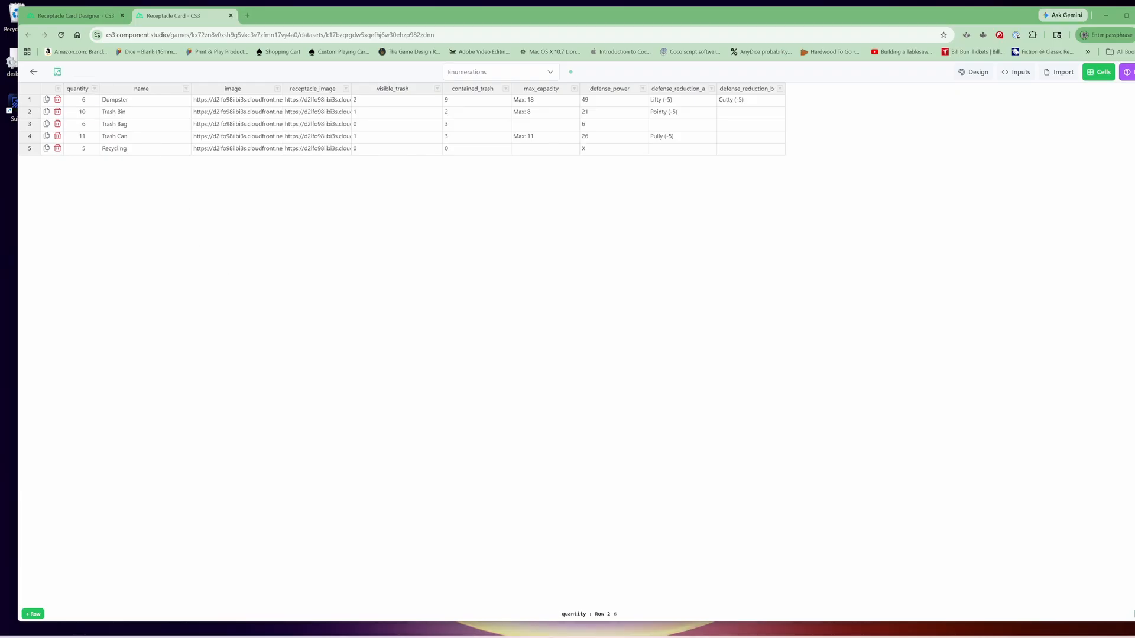
Return to the card designer and preview the cards for the dataset rows, including Dumpster, Trash Can, Recycling and Trash Bag
click(86, 17)
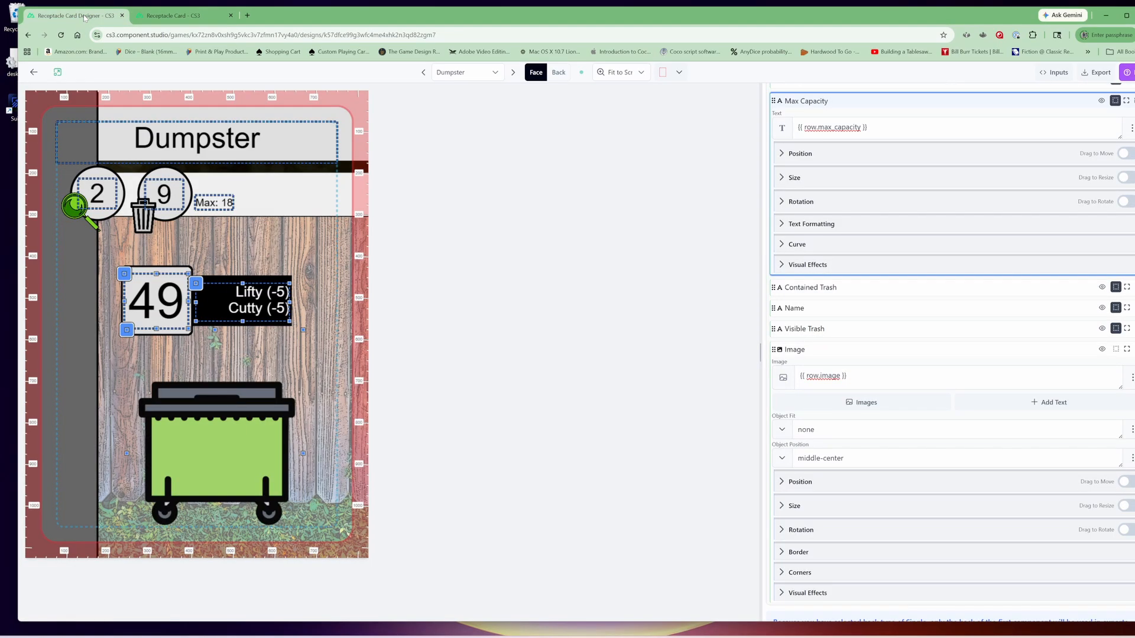
click(513, 73)
click(513, 73)
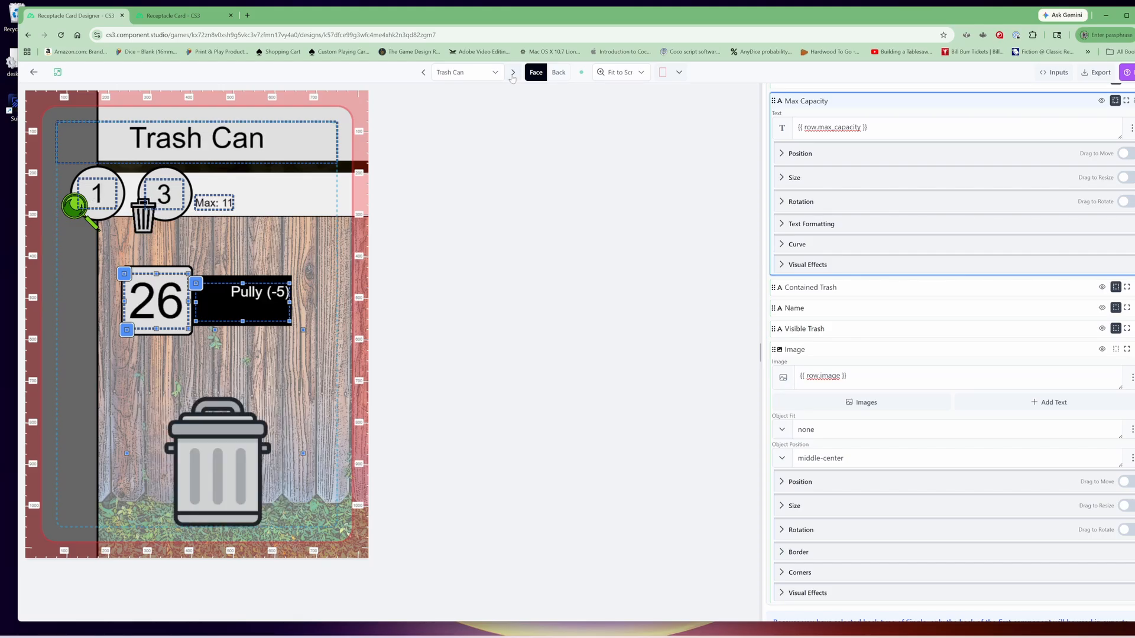
click(512, 74)
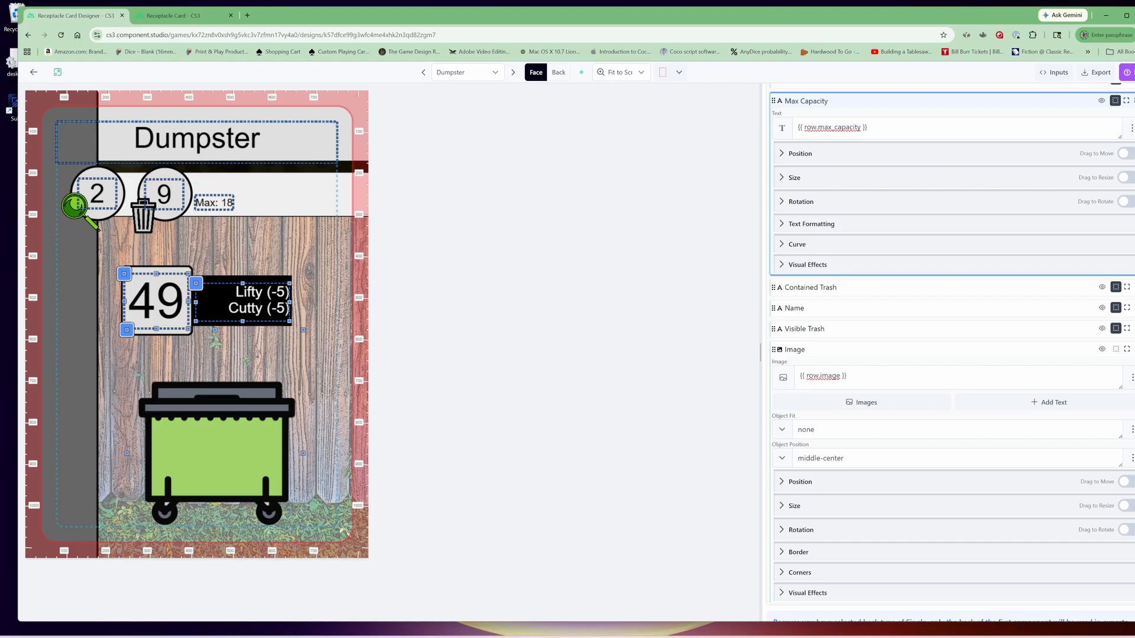
click(422, 73)
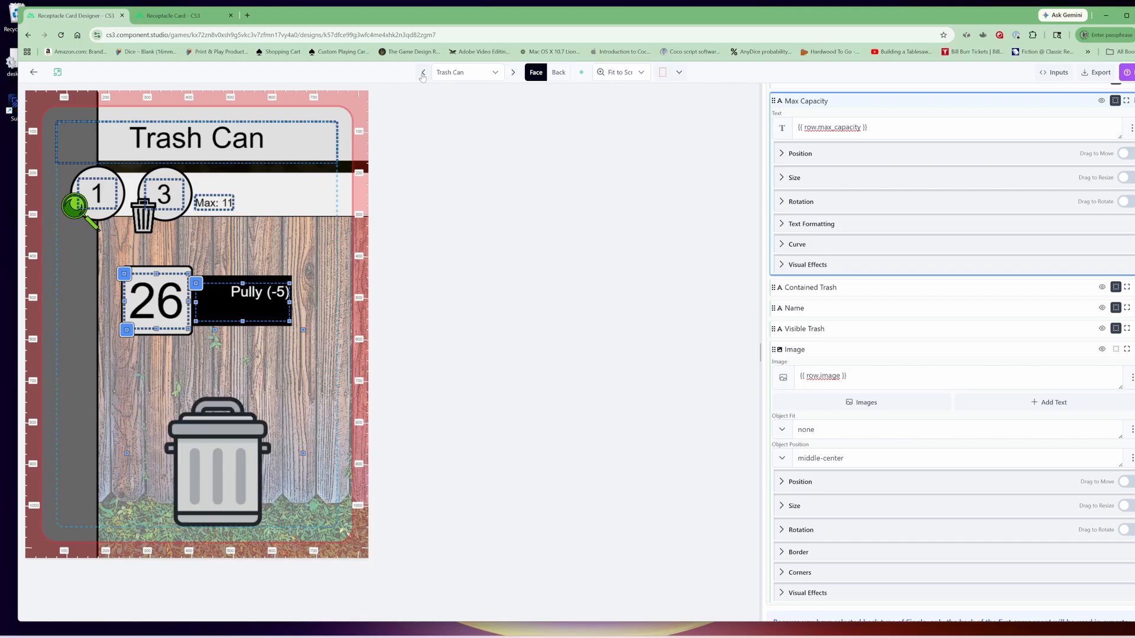
click(423, 76)
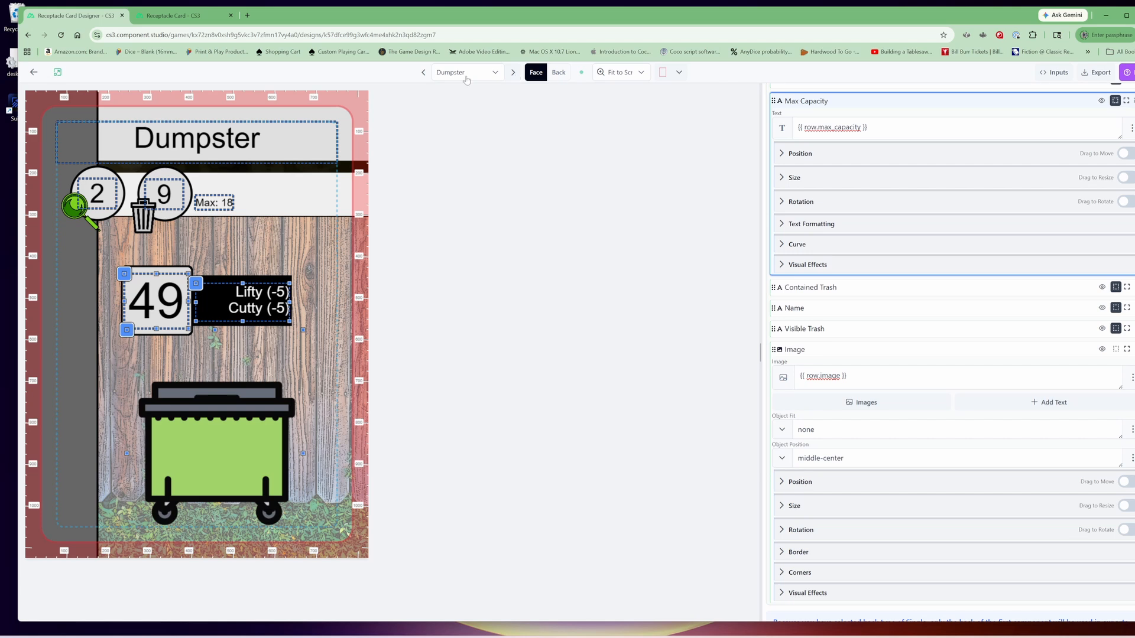
click(423, 74)
click(424, 74)
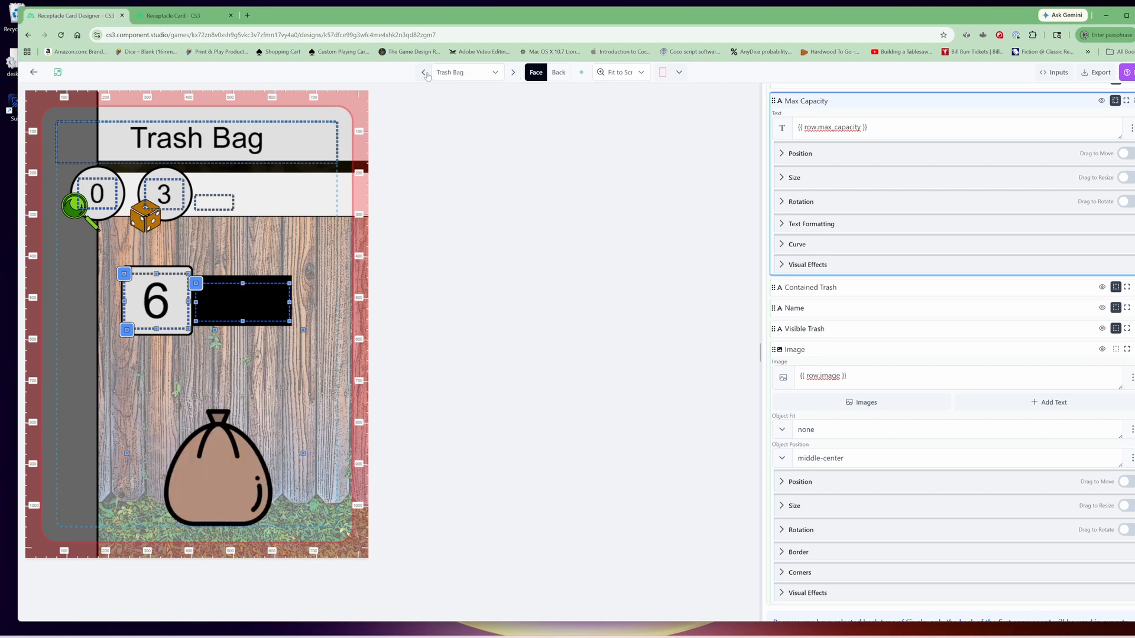
click(426, 74)
click(426, 73)
click(425, 73)
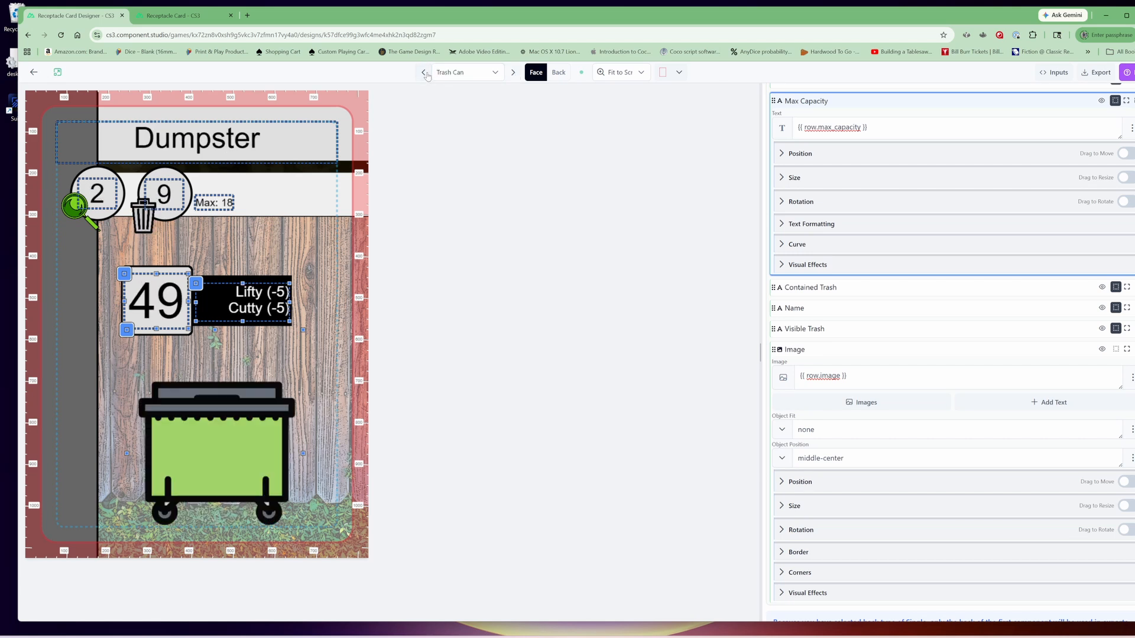
click(425, 73)
click(425, 74)
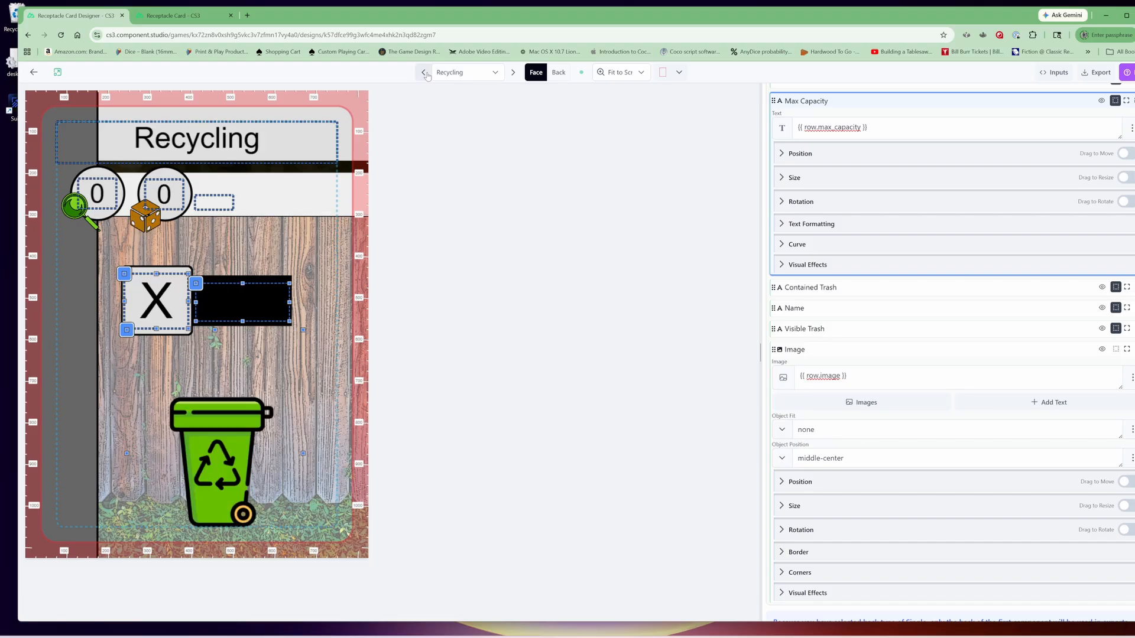
click(425, 73)
click(425, 73)
click(425, 74)
click(426, 74)
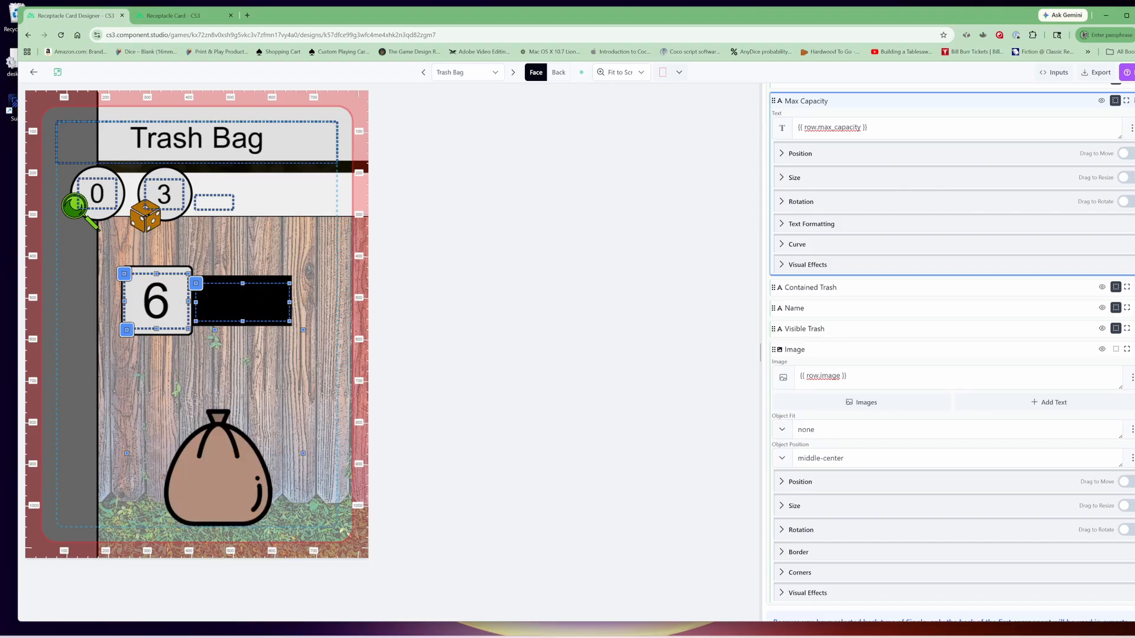